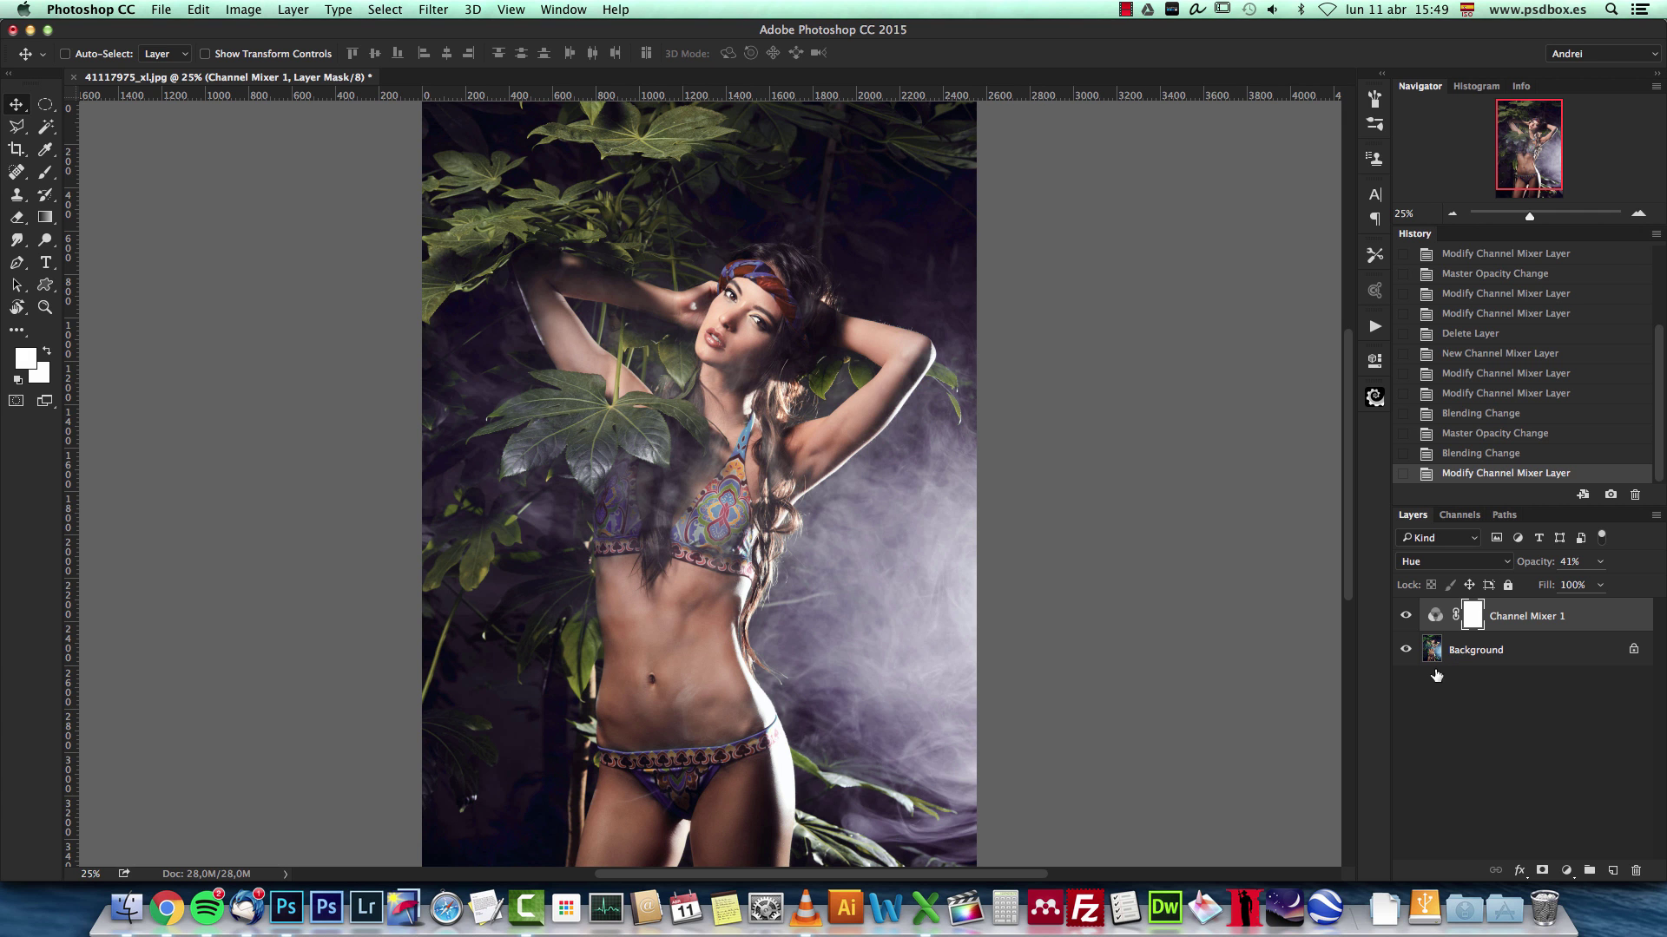
Compare the photo with and without the Channel Mixer 1 layer, and look over that layer's mixer settings
left_click(1406, 617)
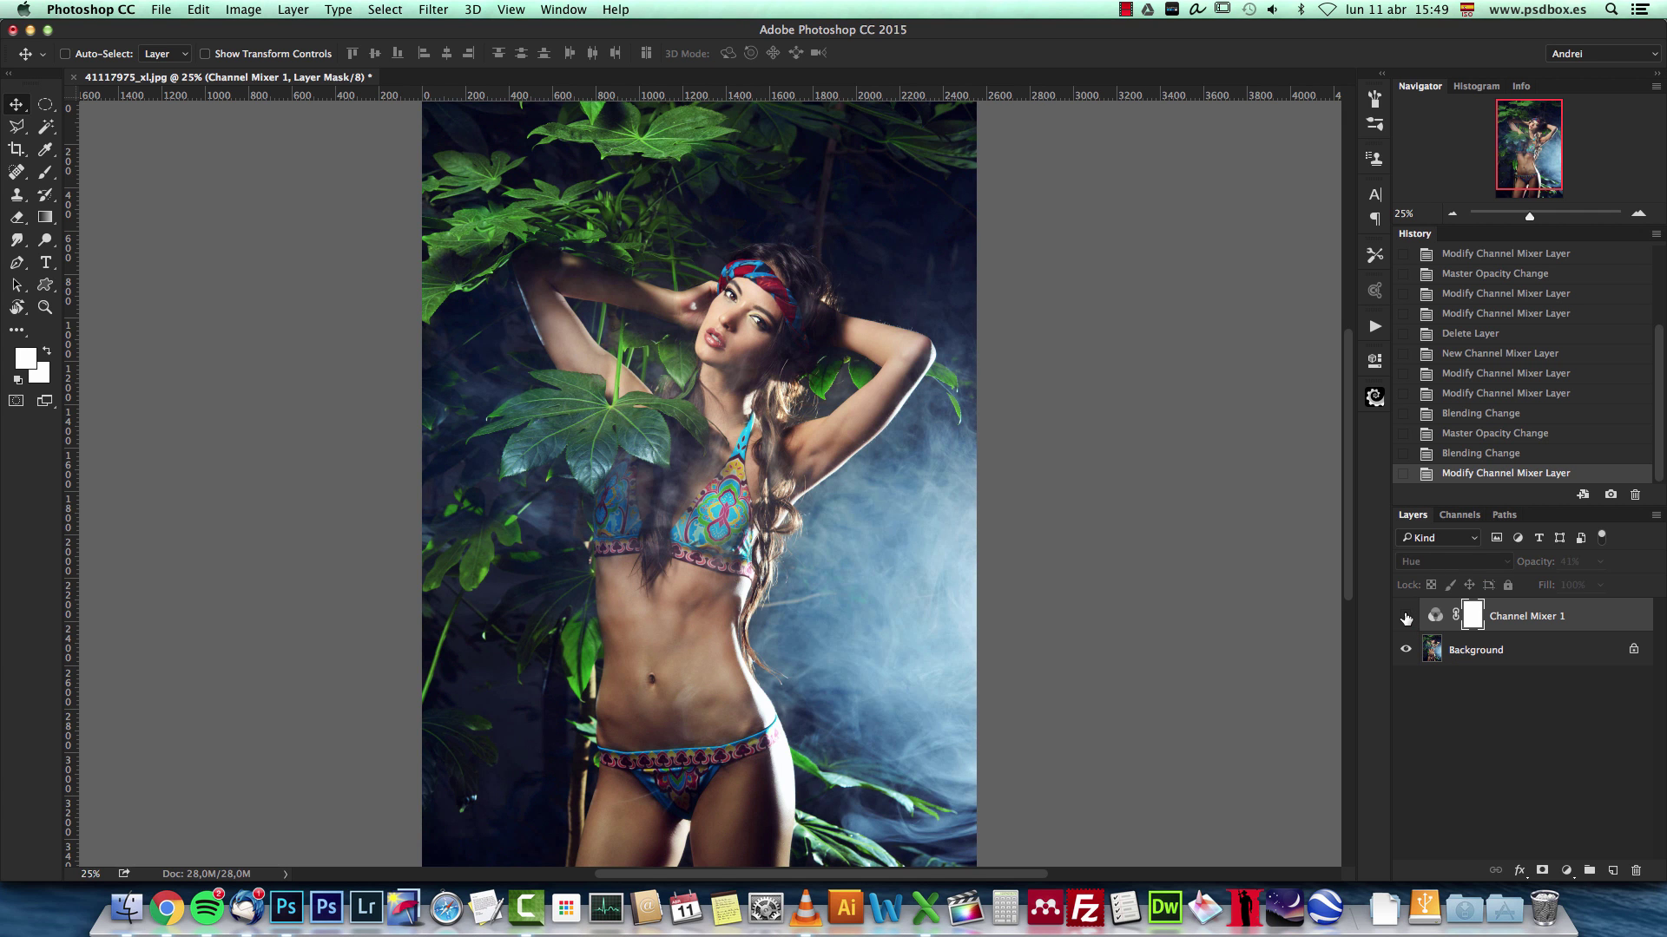
left_click(1406, 617)
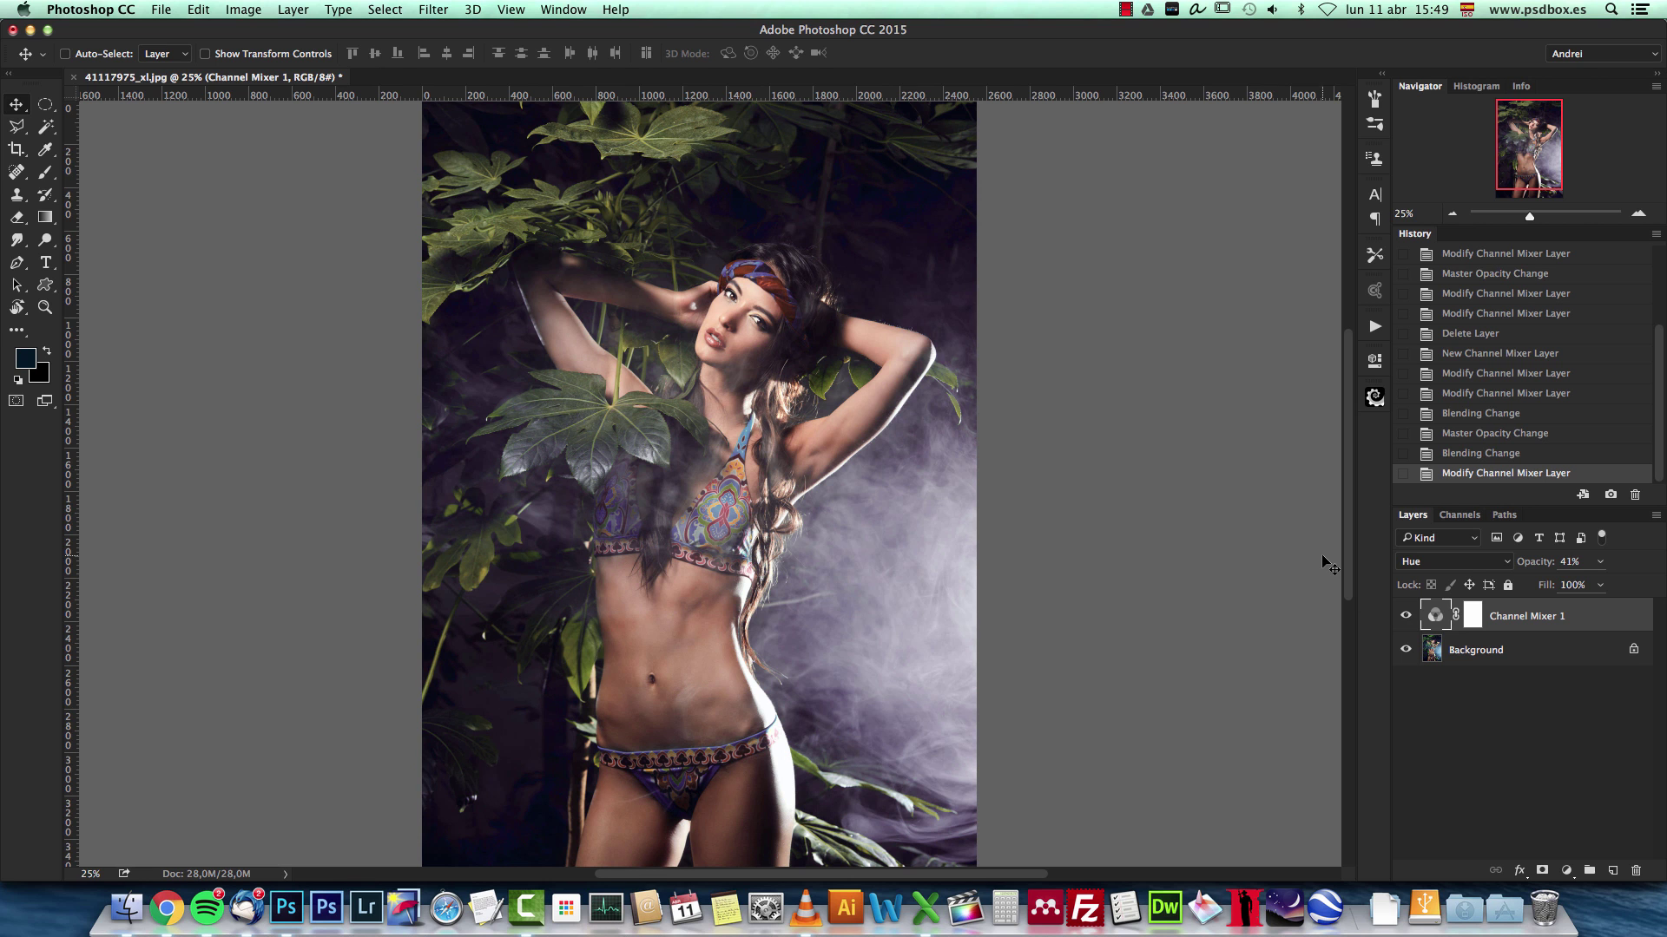
double_click(1437, 615)
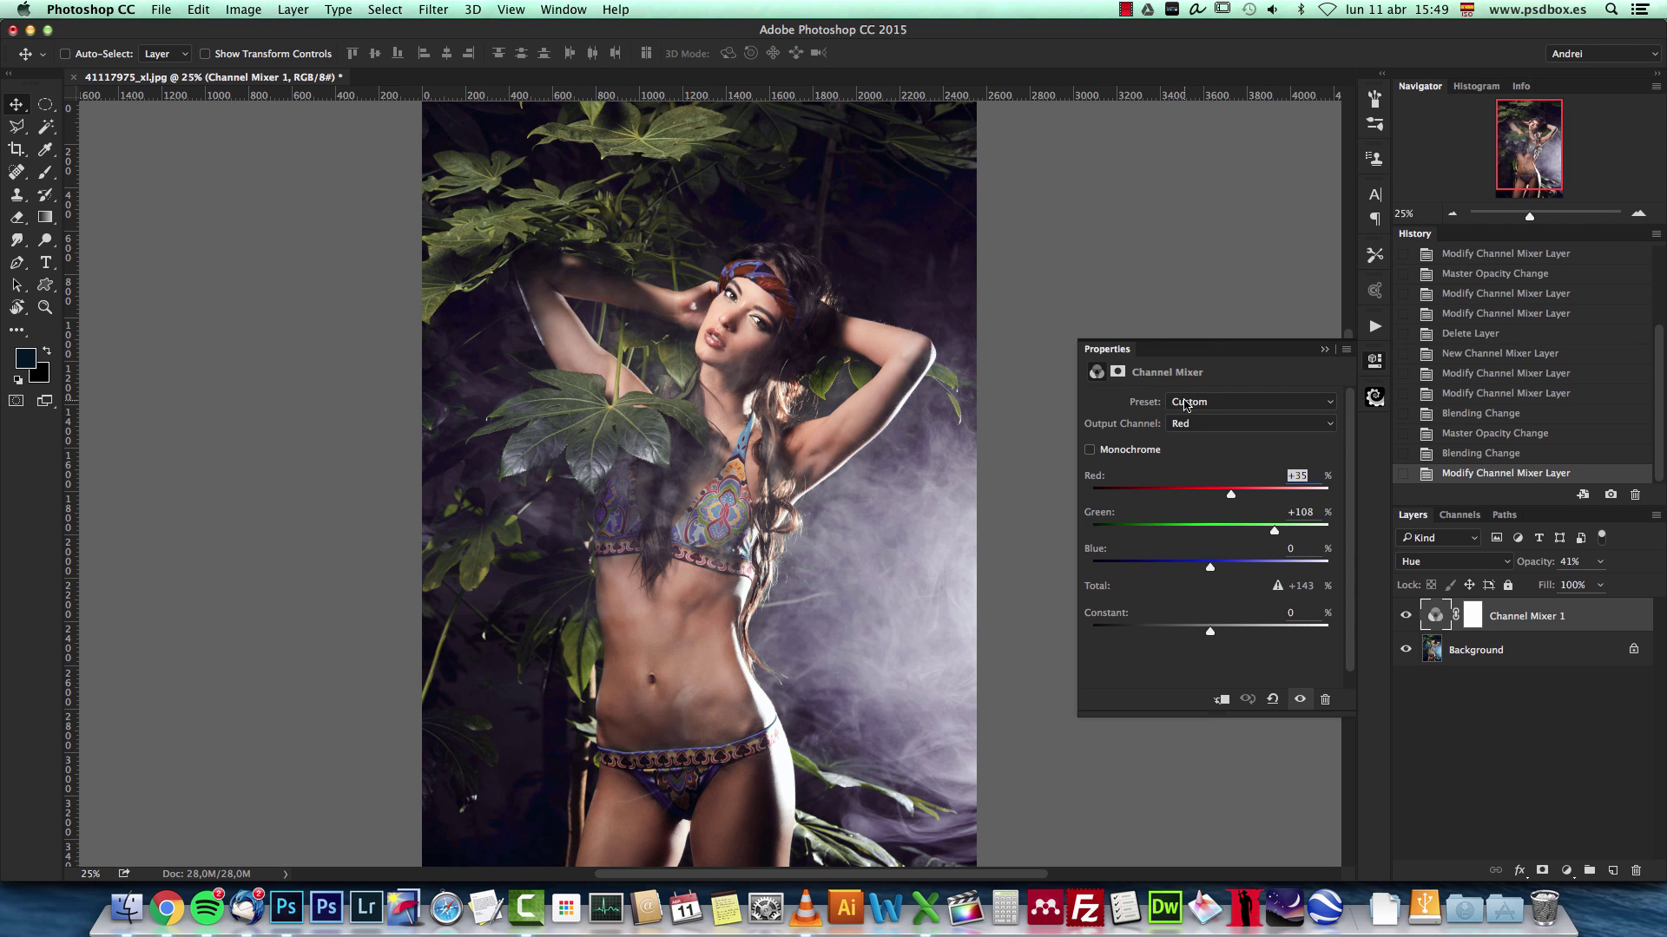
left_click(1324, 350)
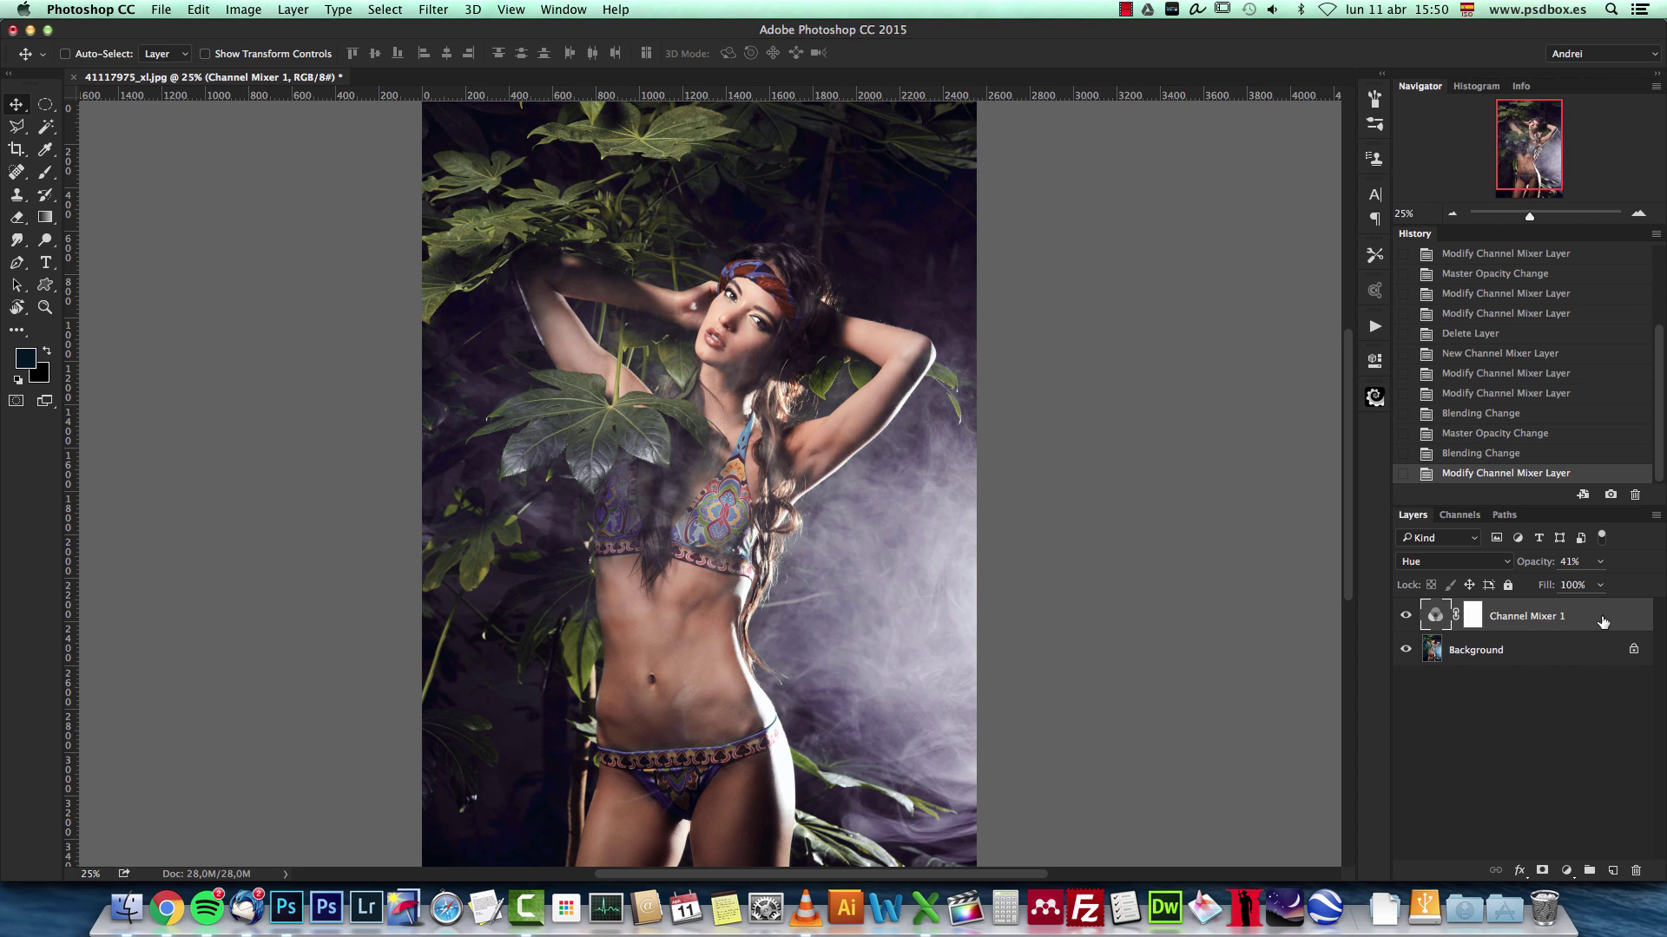
Delete the existing Channel Mixer 1 layer and add a fresh Channel Mixer adjustment layer above the Background
left_click_drag(1625, 624, 1636, 870)
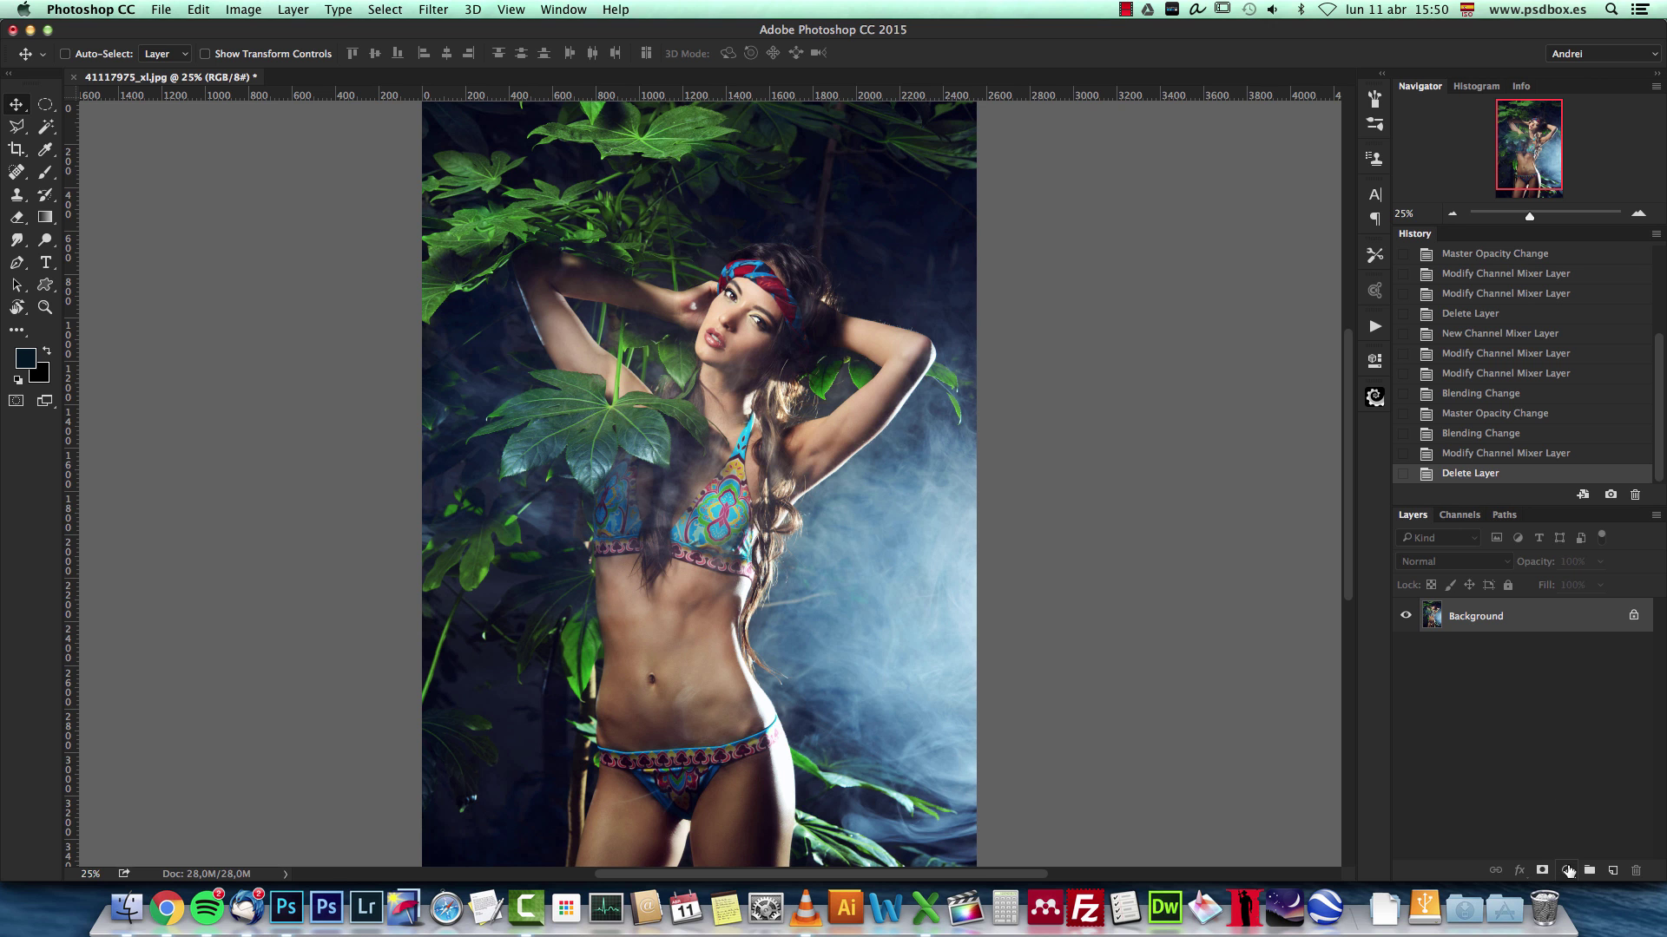
left_click(1568, 870)
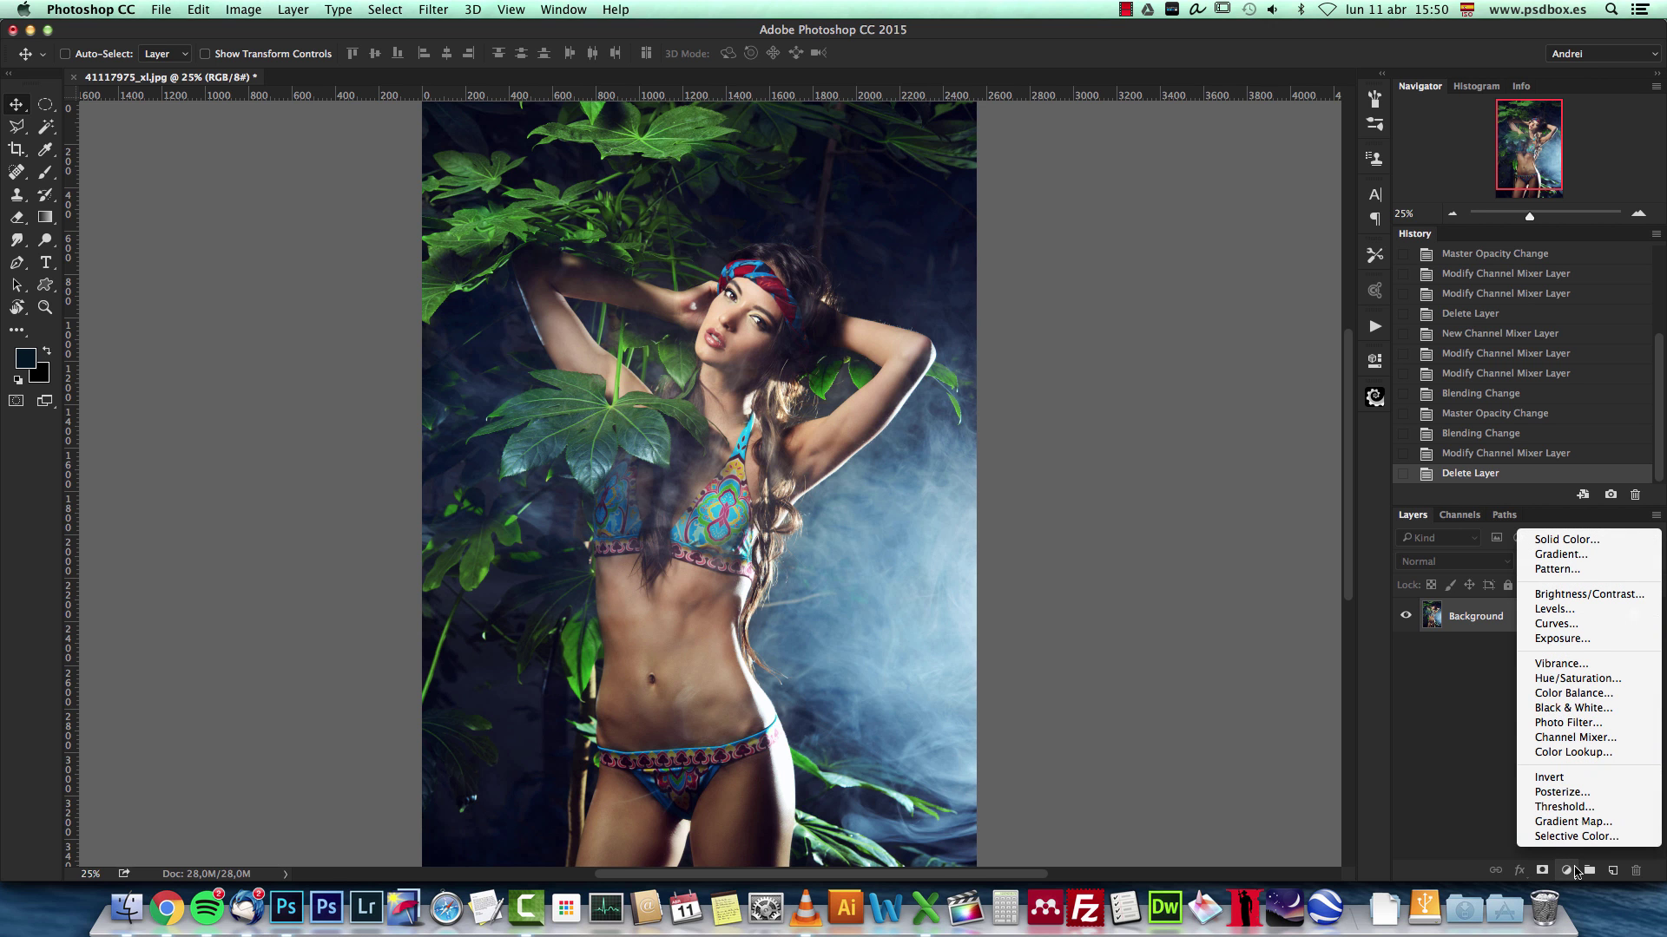
left_click(1610, 737)
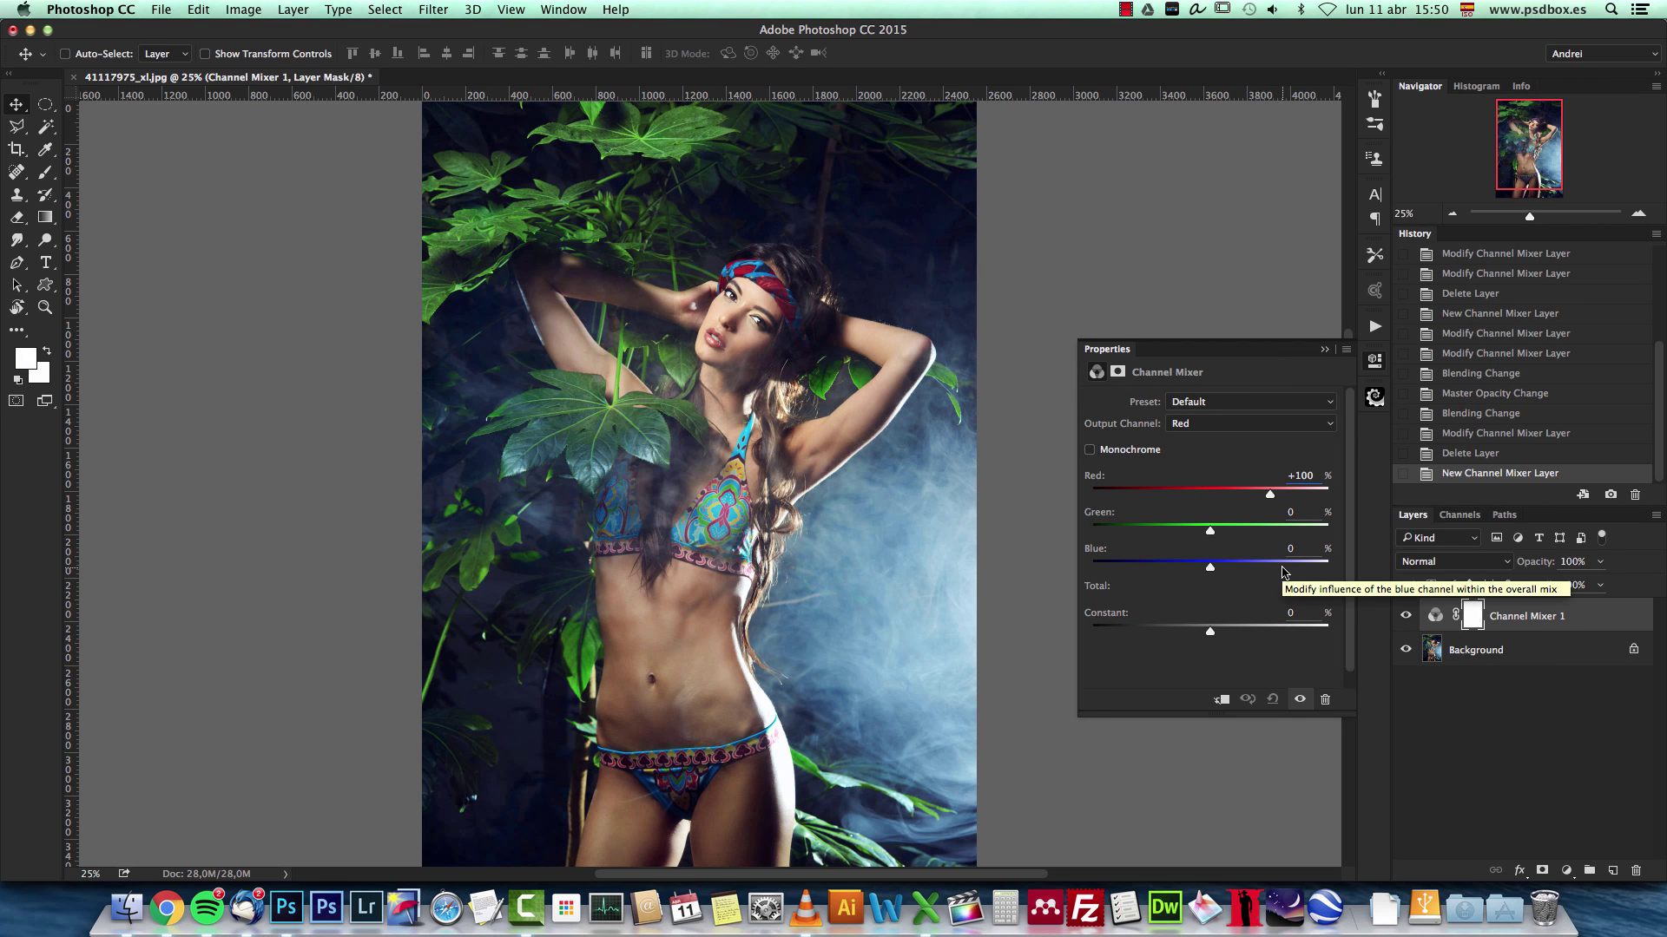
Add a Color Balance adjustment layer to view its tone ranges, and delete that layer again
left_click(1566, 870)
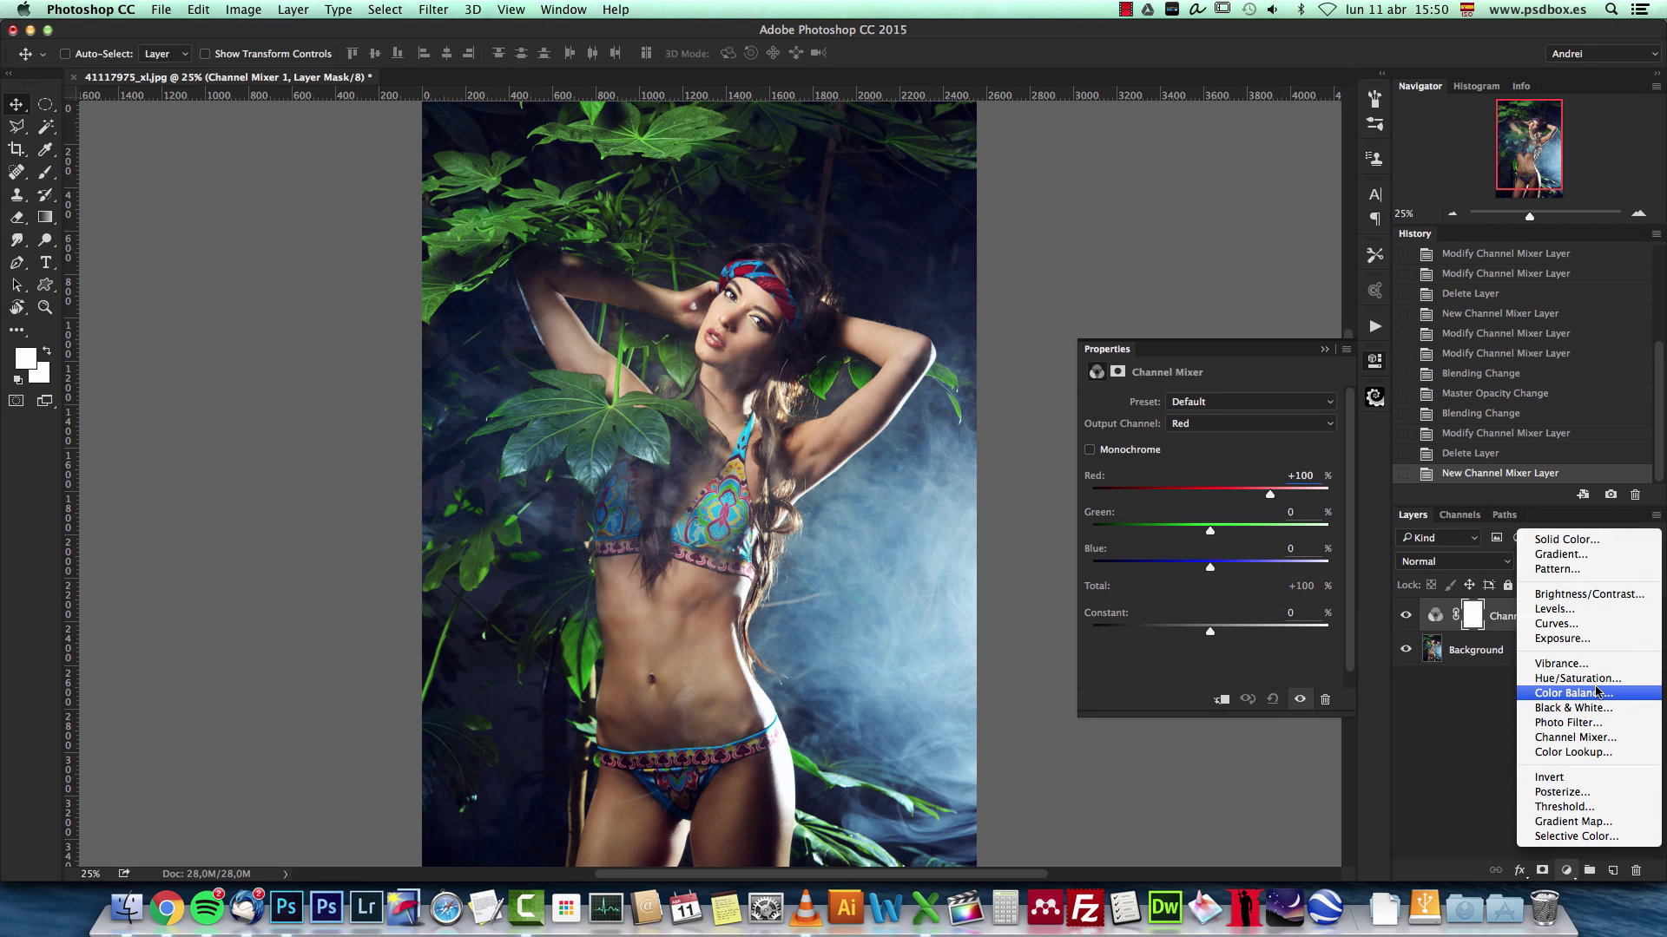
left_click(1532, 693)
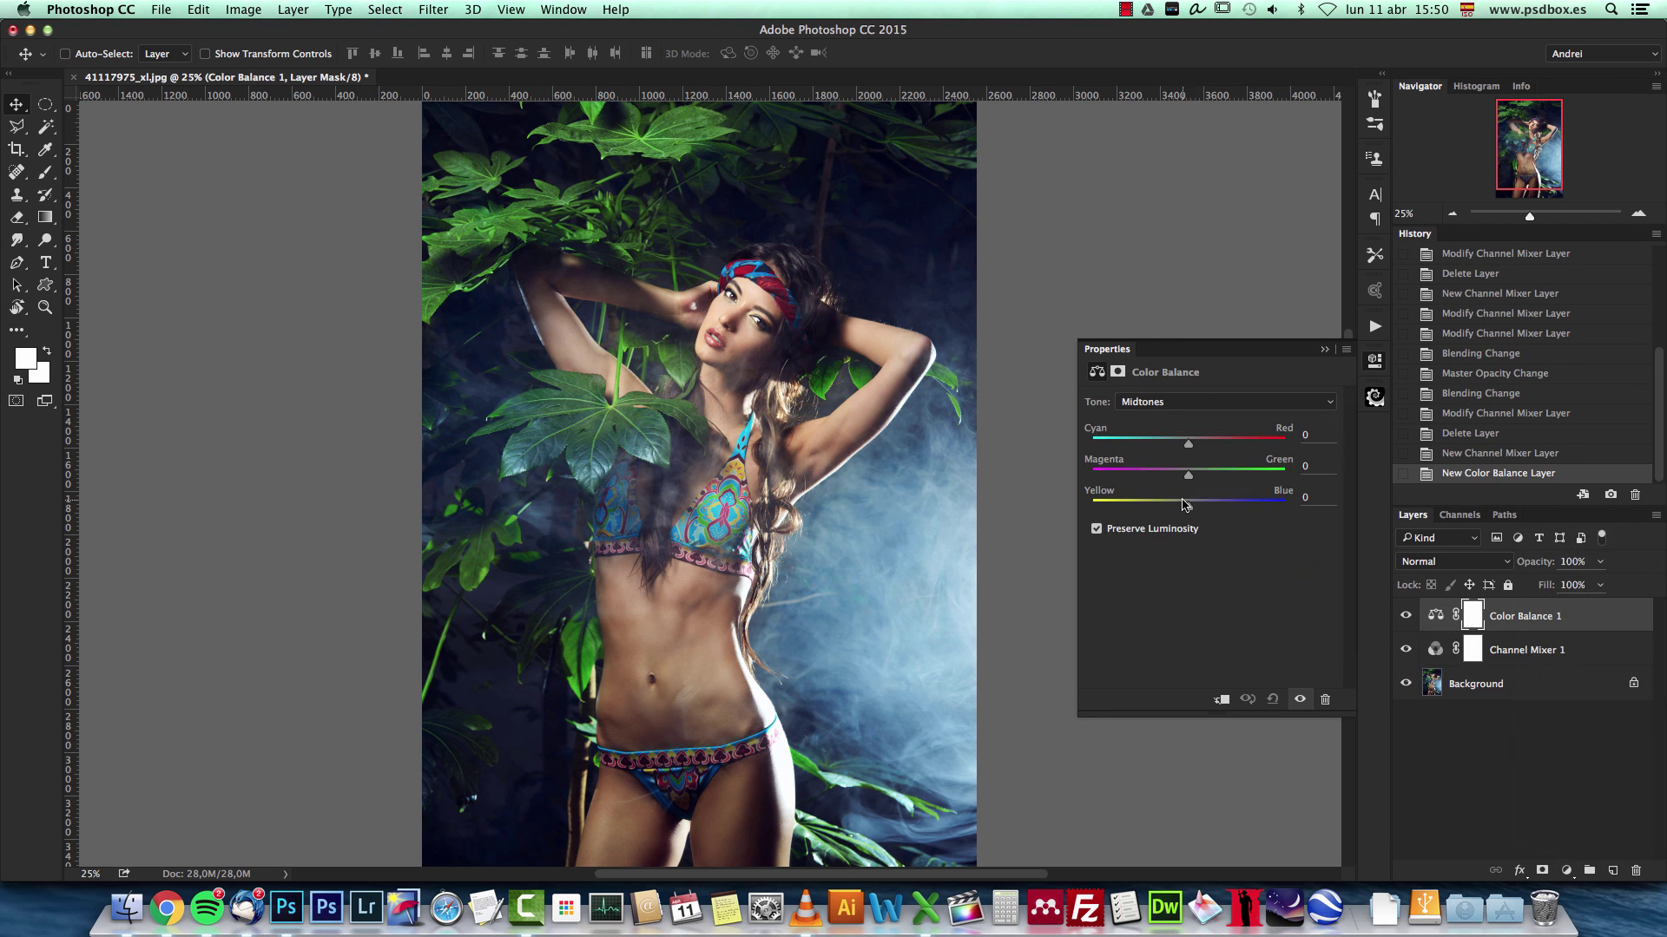
left_click(1229, 403)
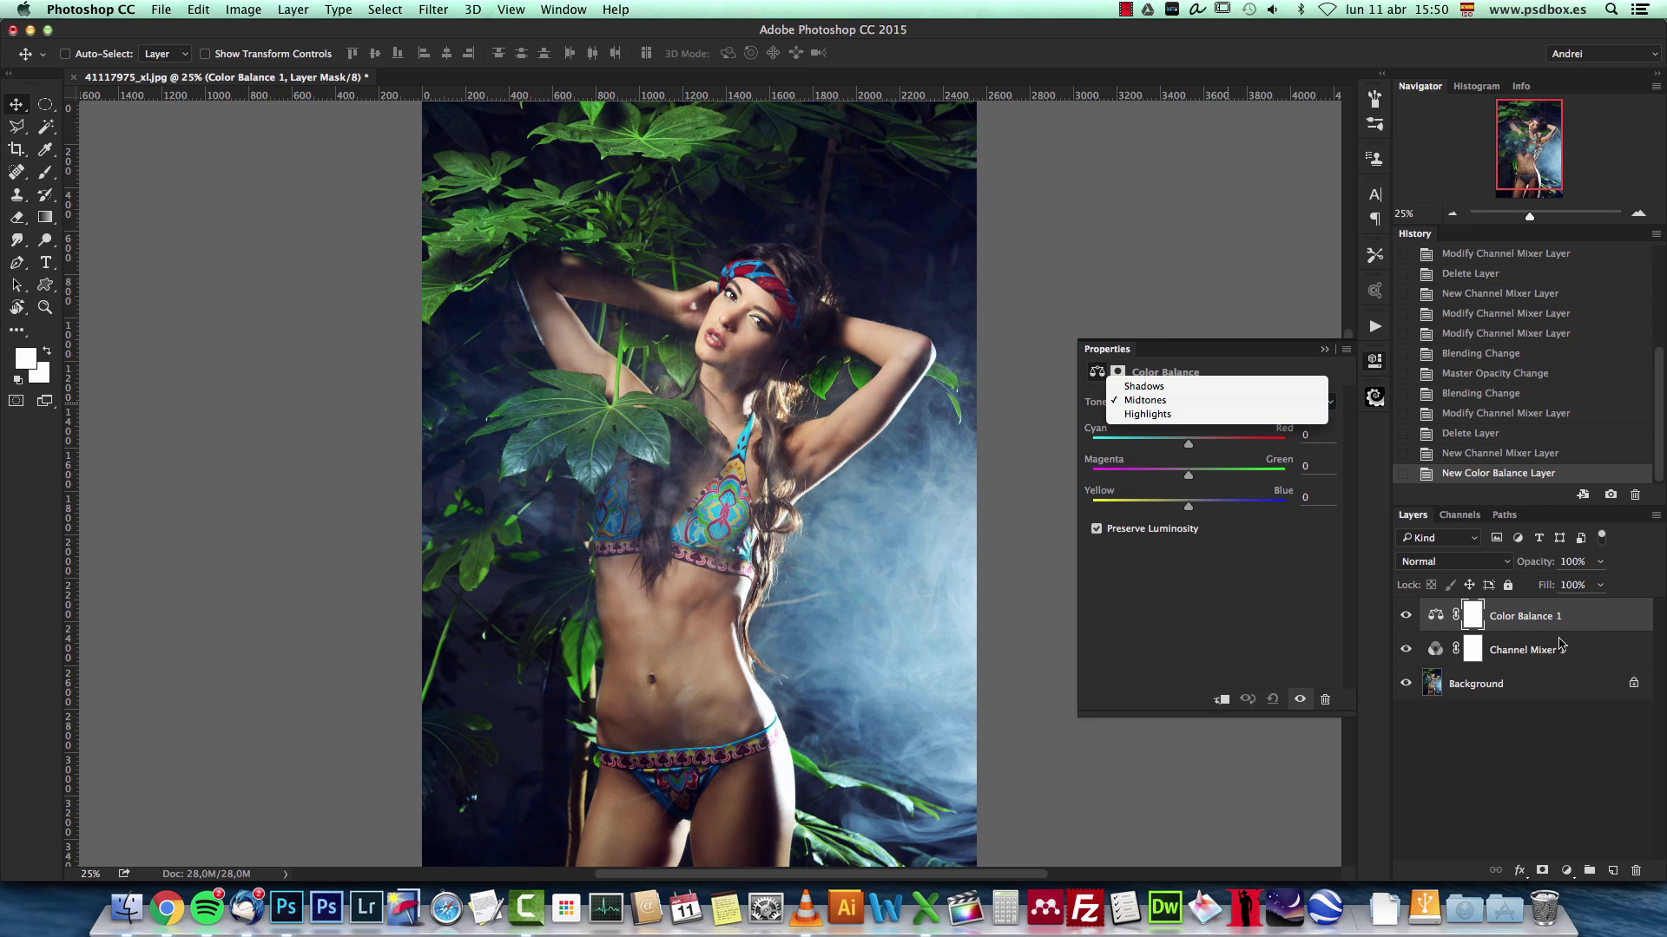
left_click(1632, 718)
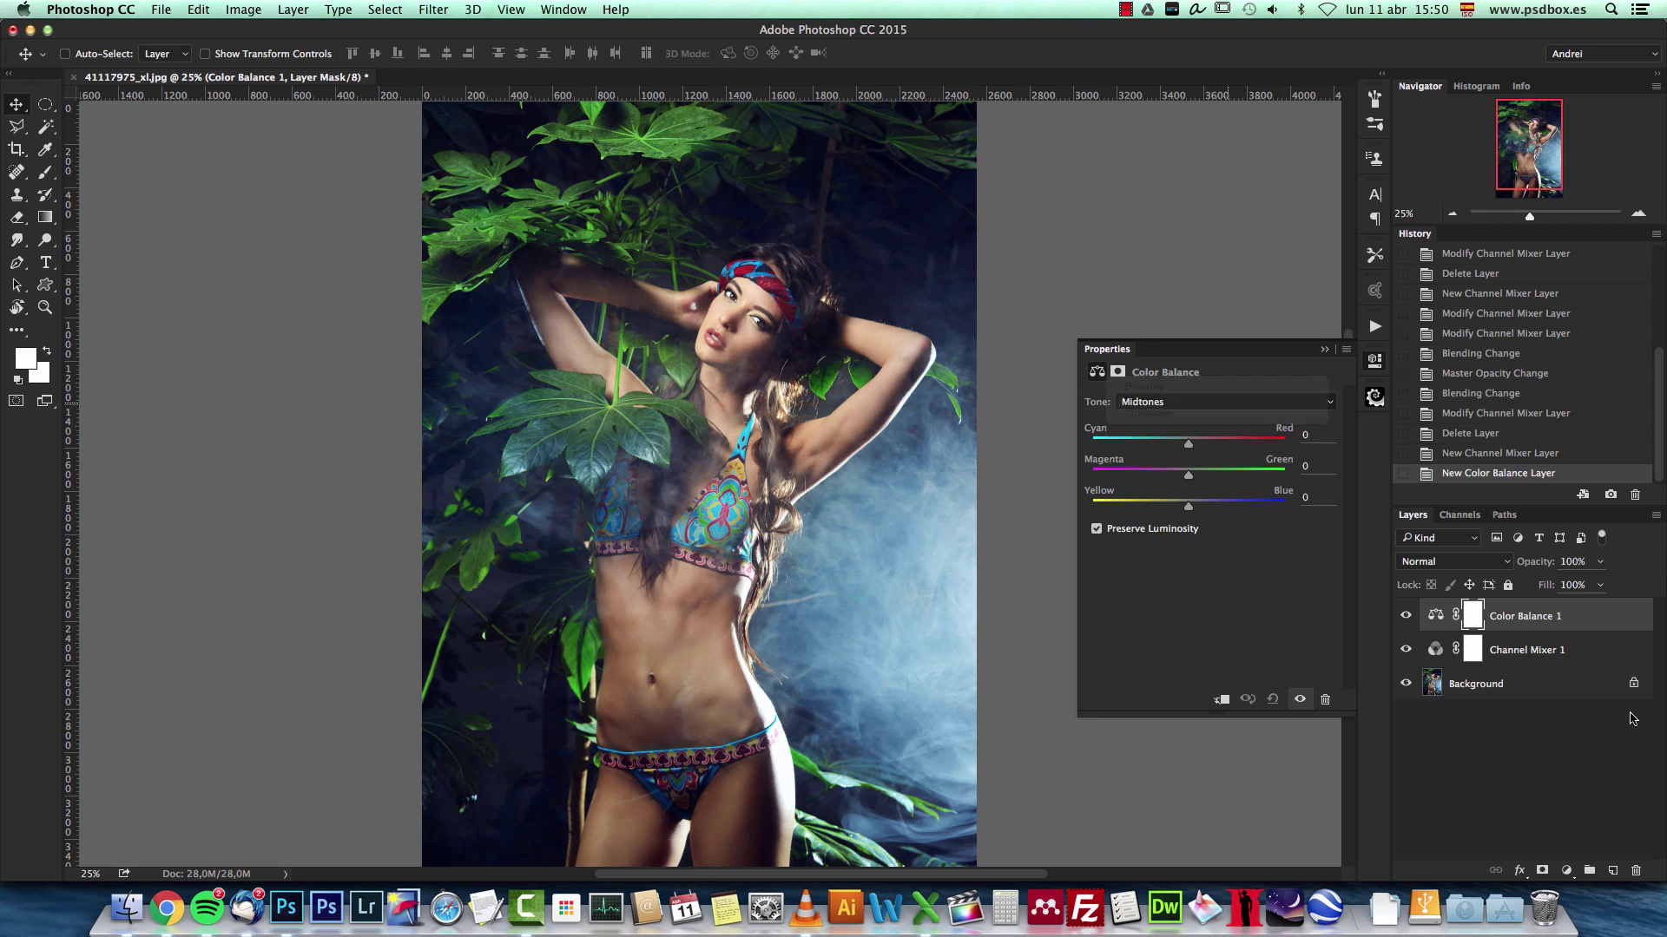
left_click(1635, 869)
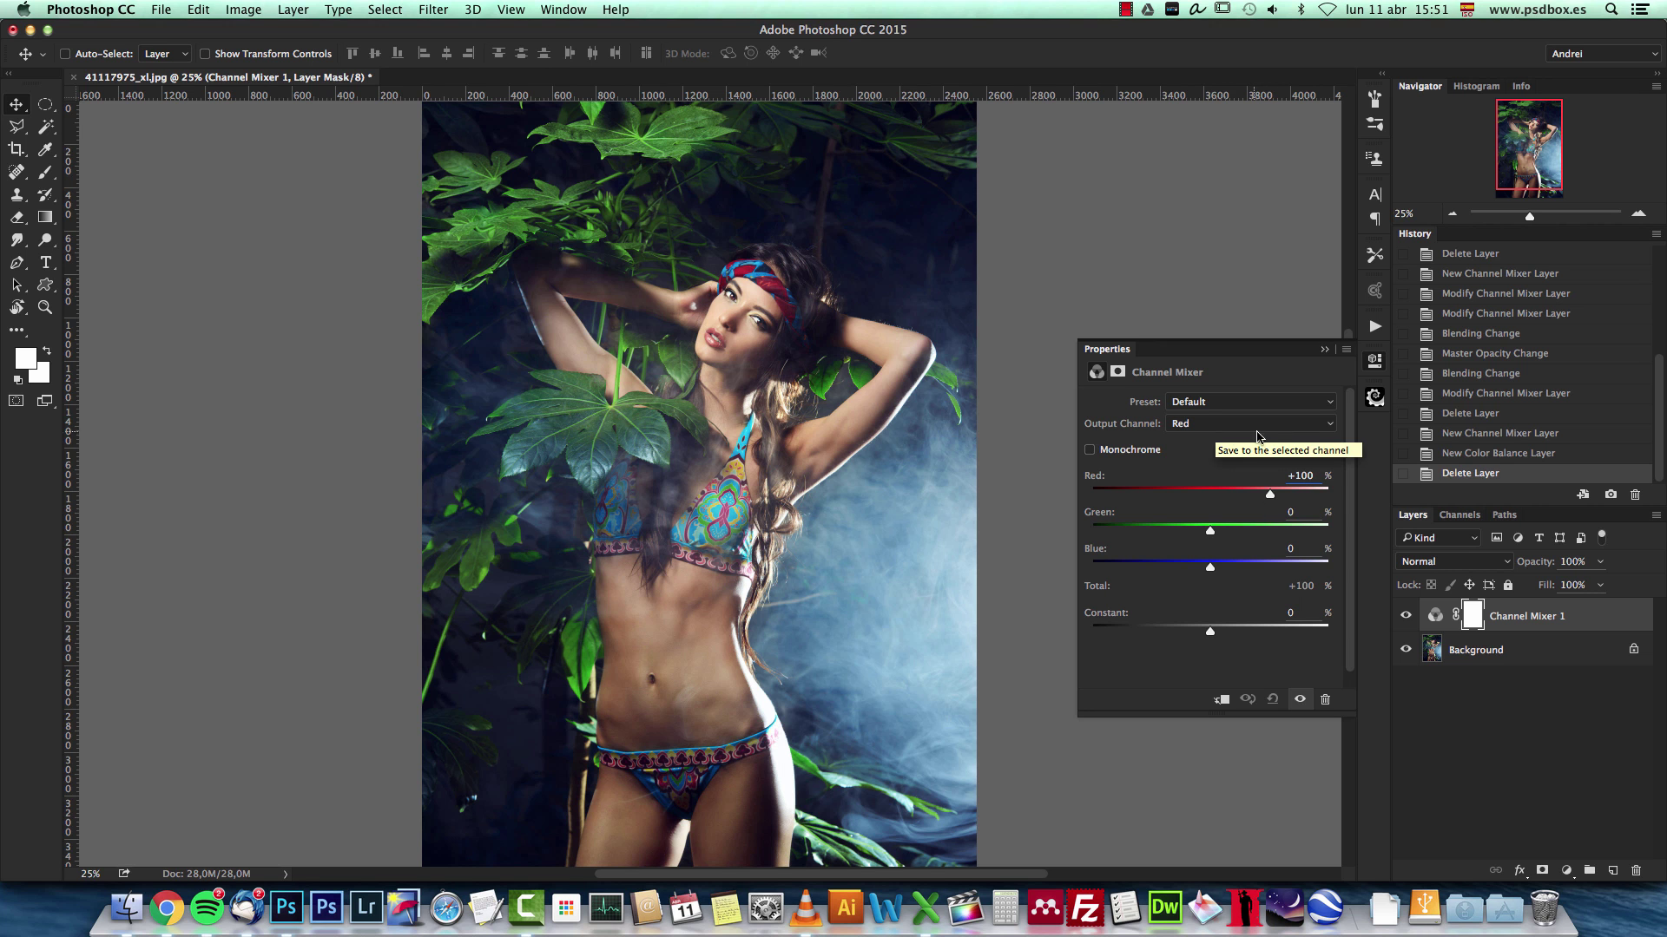
Examine the Channel Mixer's Red, Green and Blue output channels and the default source values of each
left_click(1326, 428)
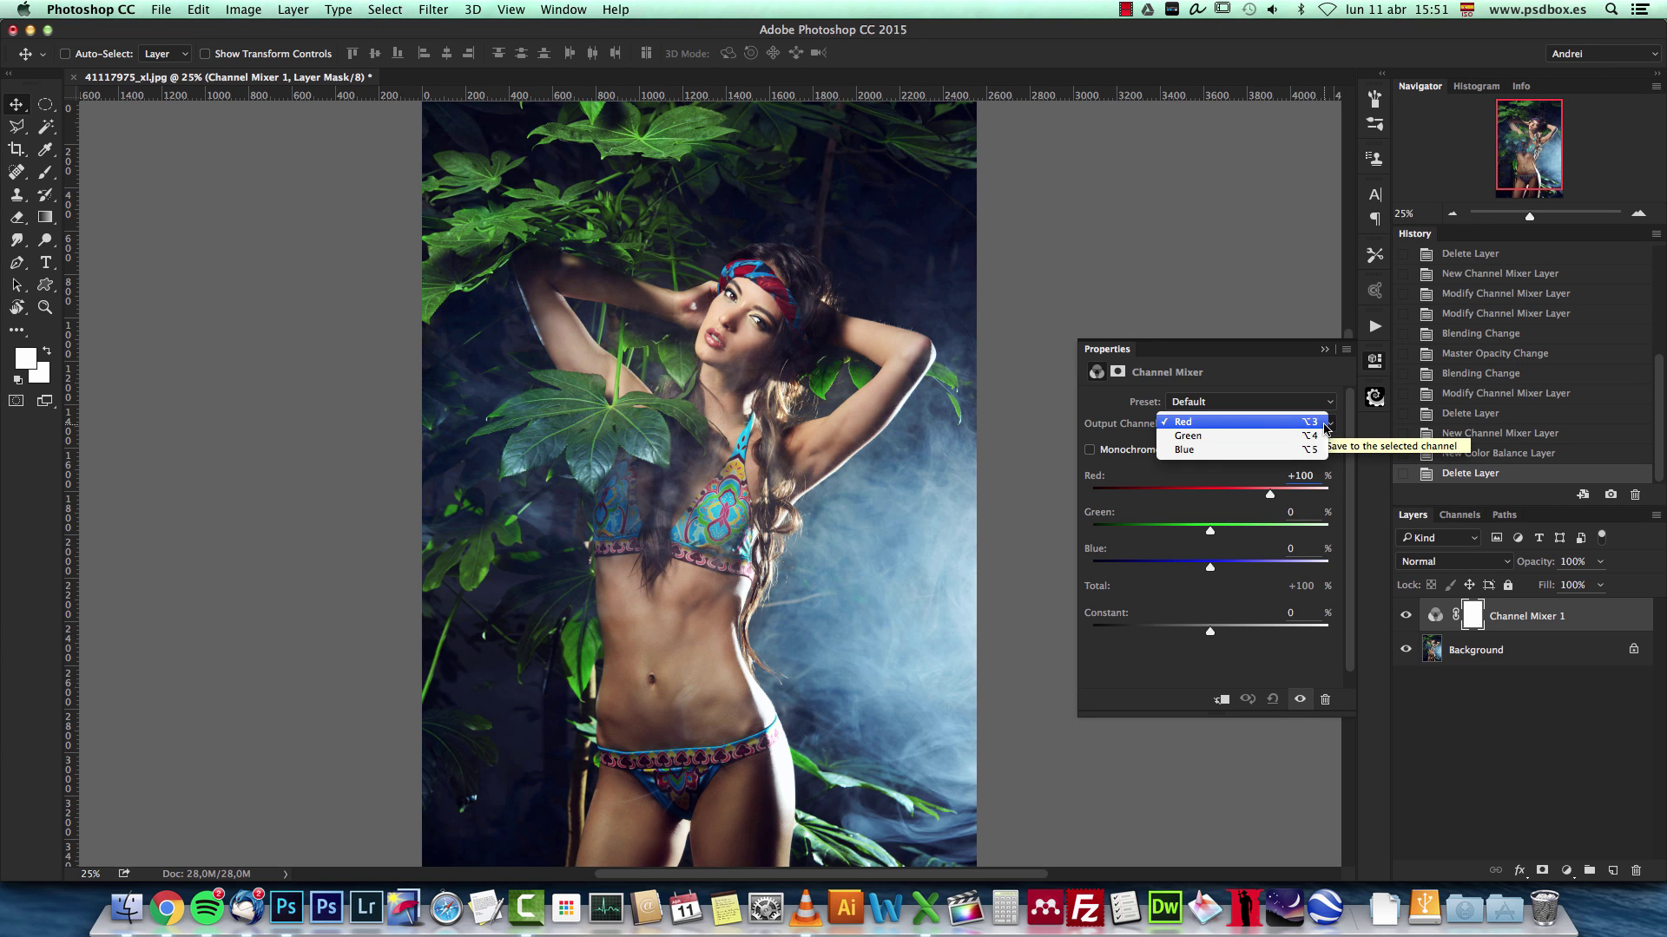
left_click(1247, 384)
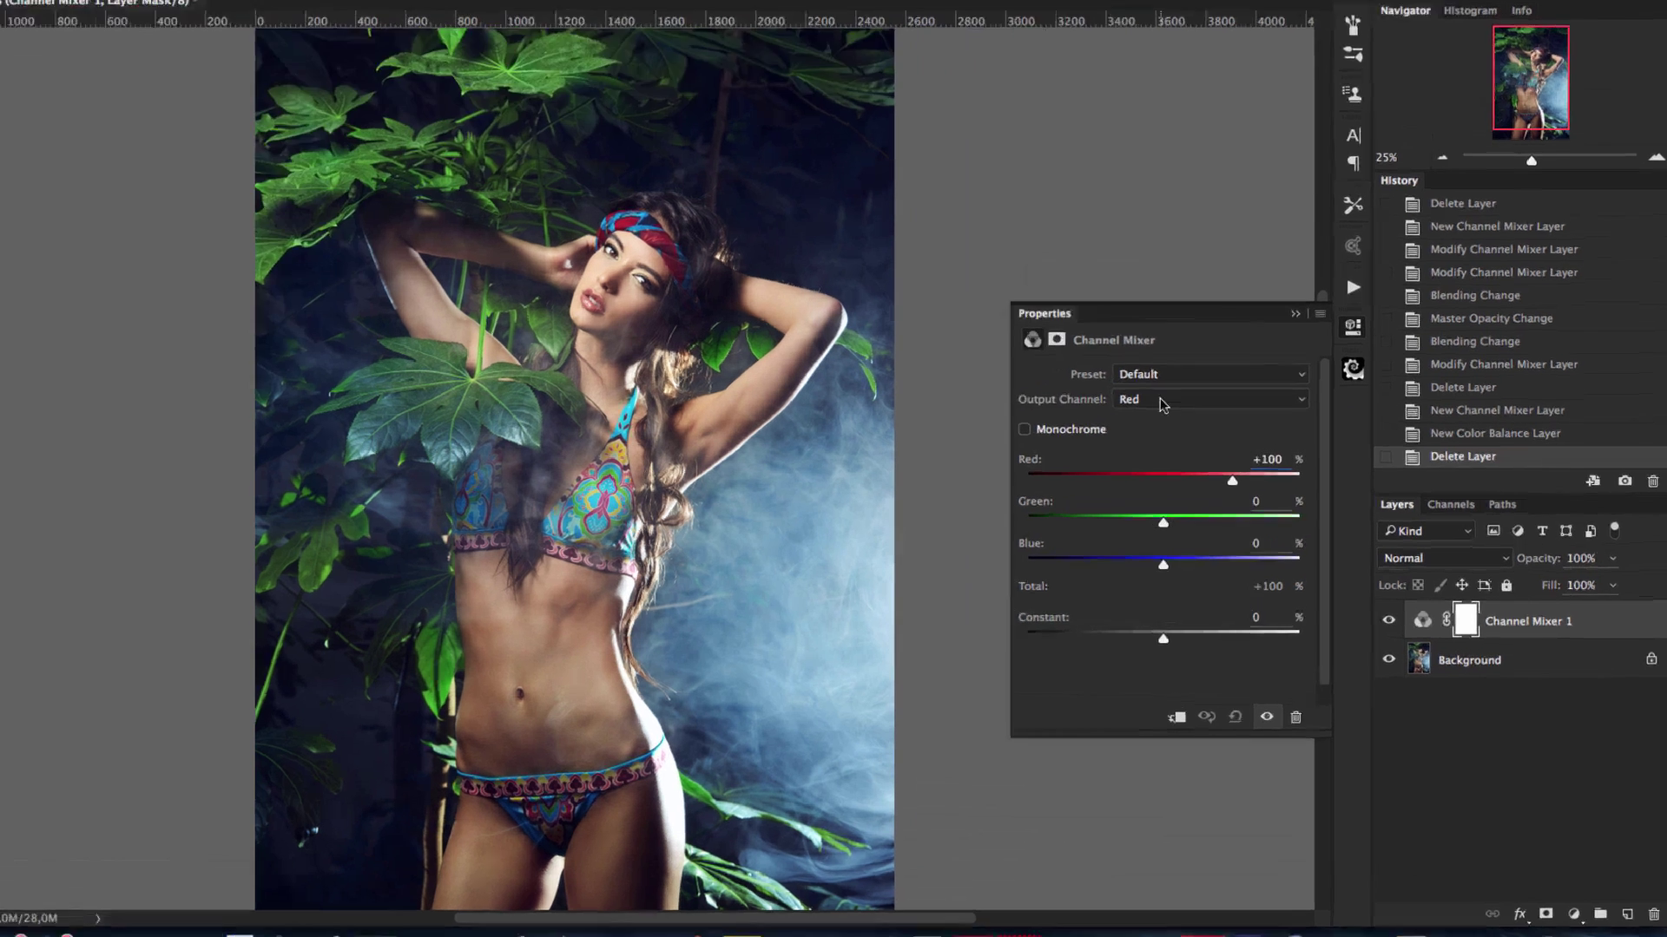
left_click(1207, 424)
left_click(1039, 356)
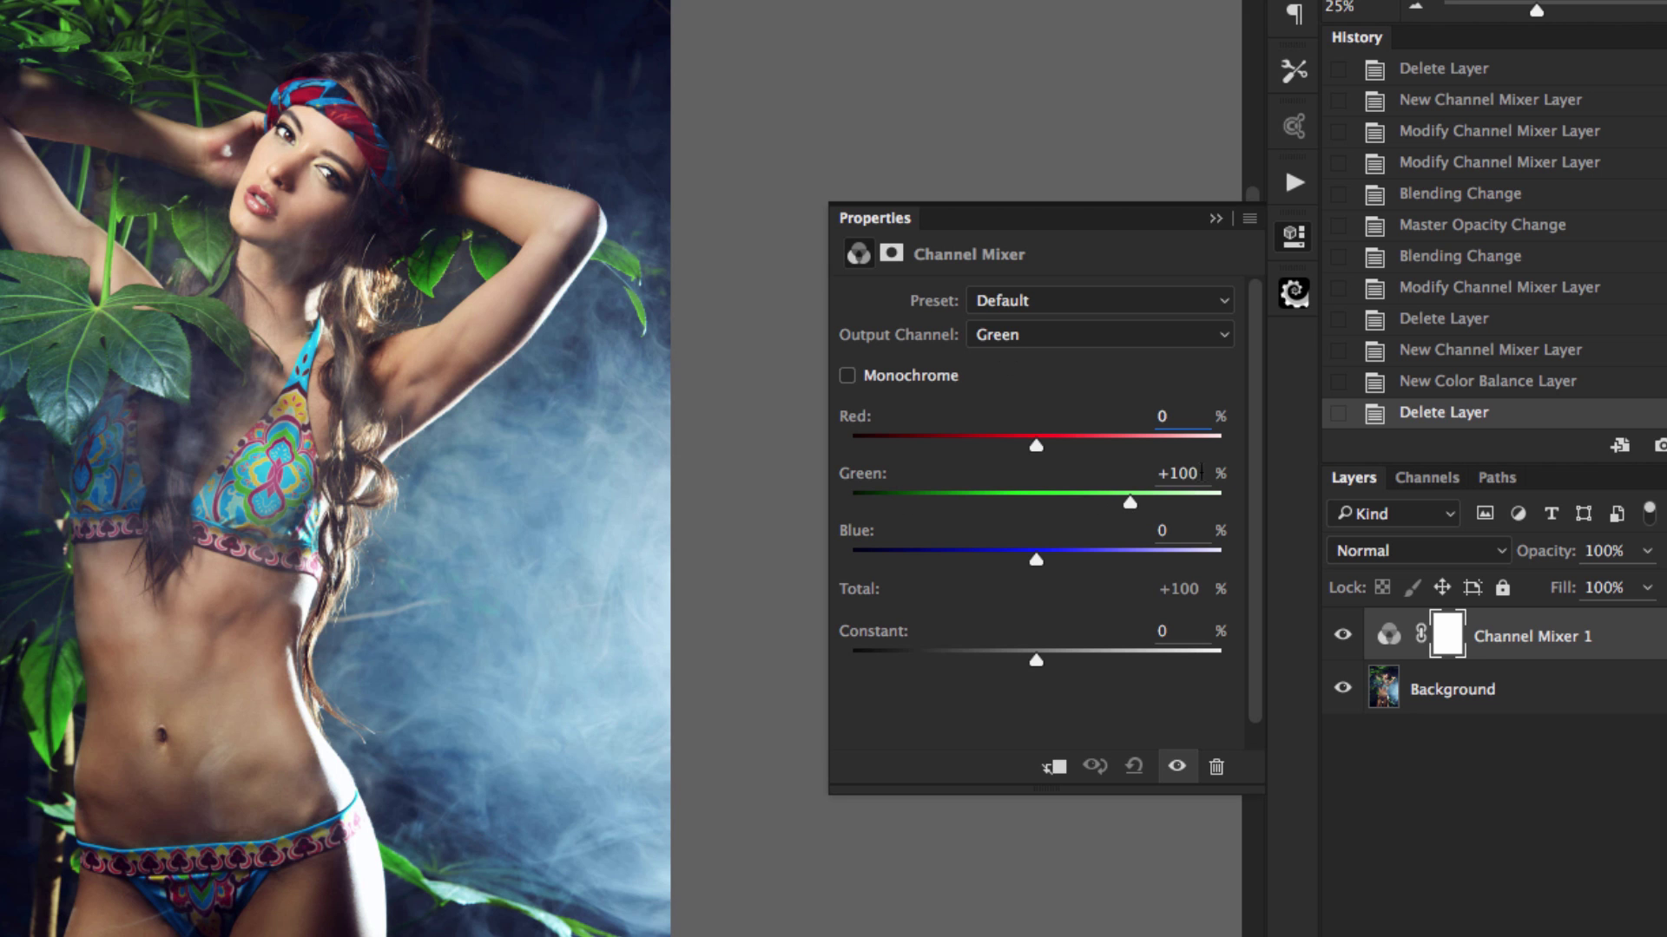
key("Tab")
key("Tab")
left_click(1023, 333)
left_click(995, 354)
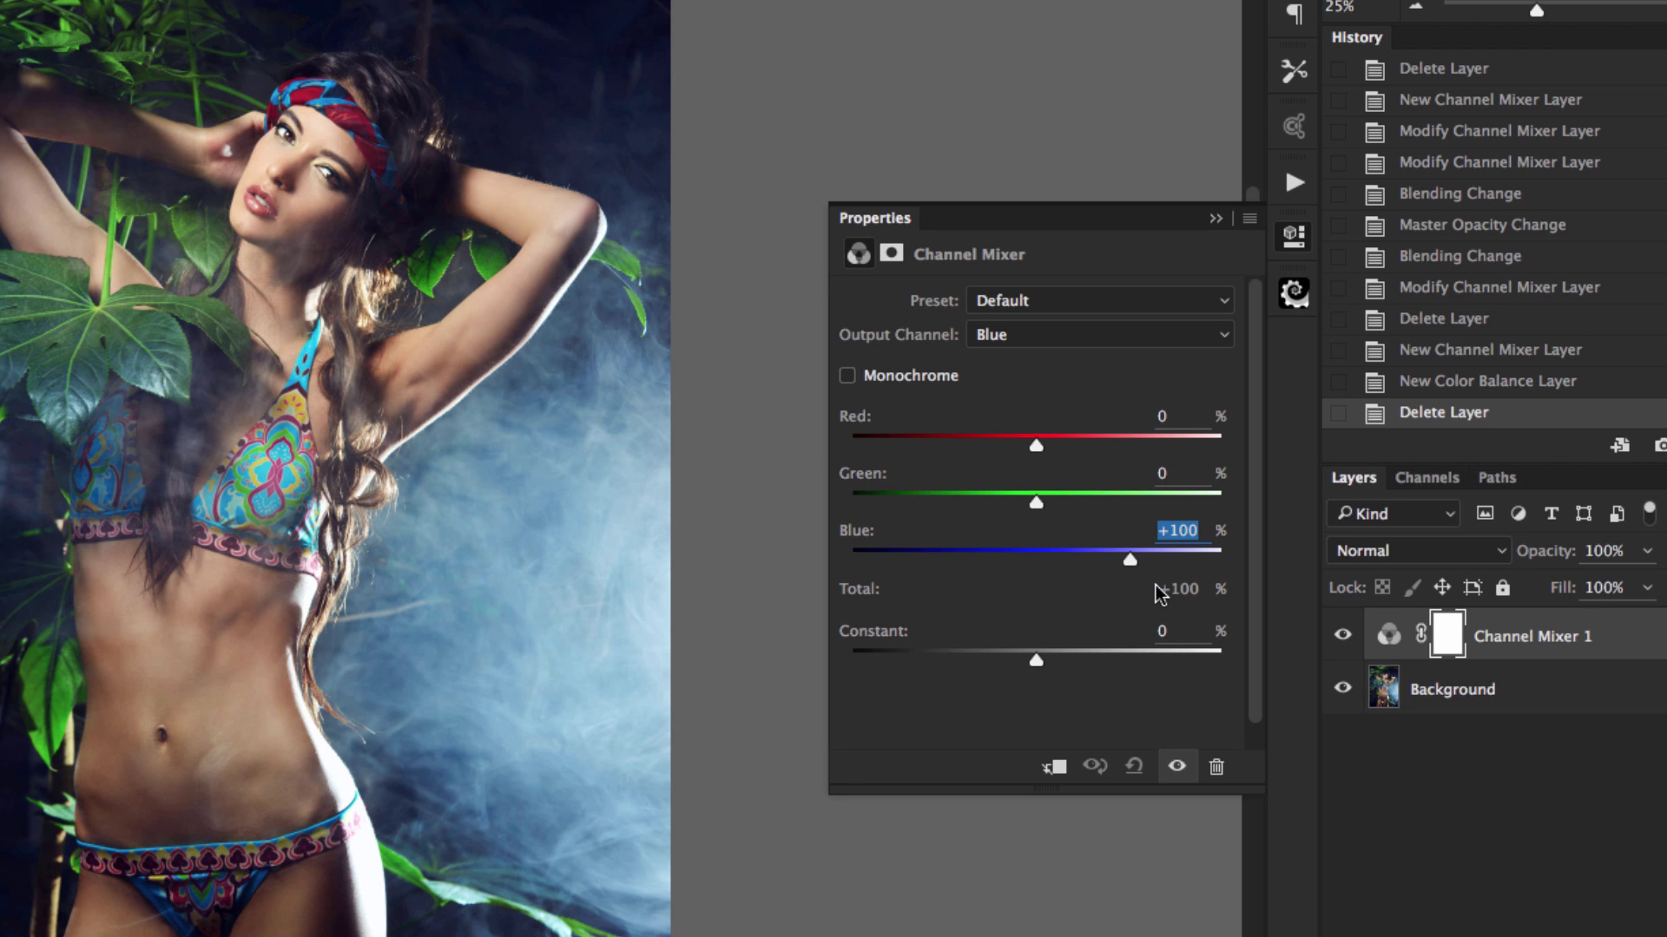
Try blue at +120% in the Blue output channel, and reset the mixer to its defaults with Red as output
left_click_drag(1129, 557, 1151, 574)
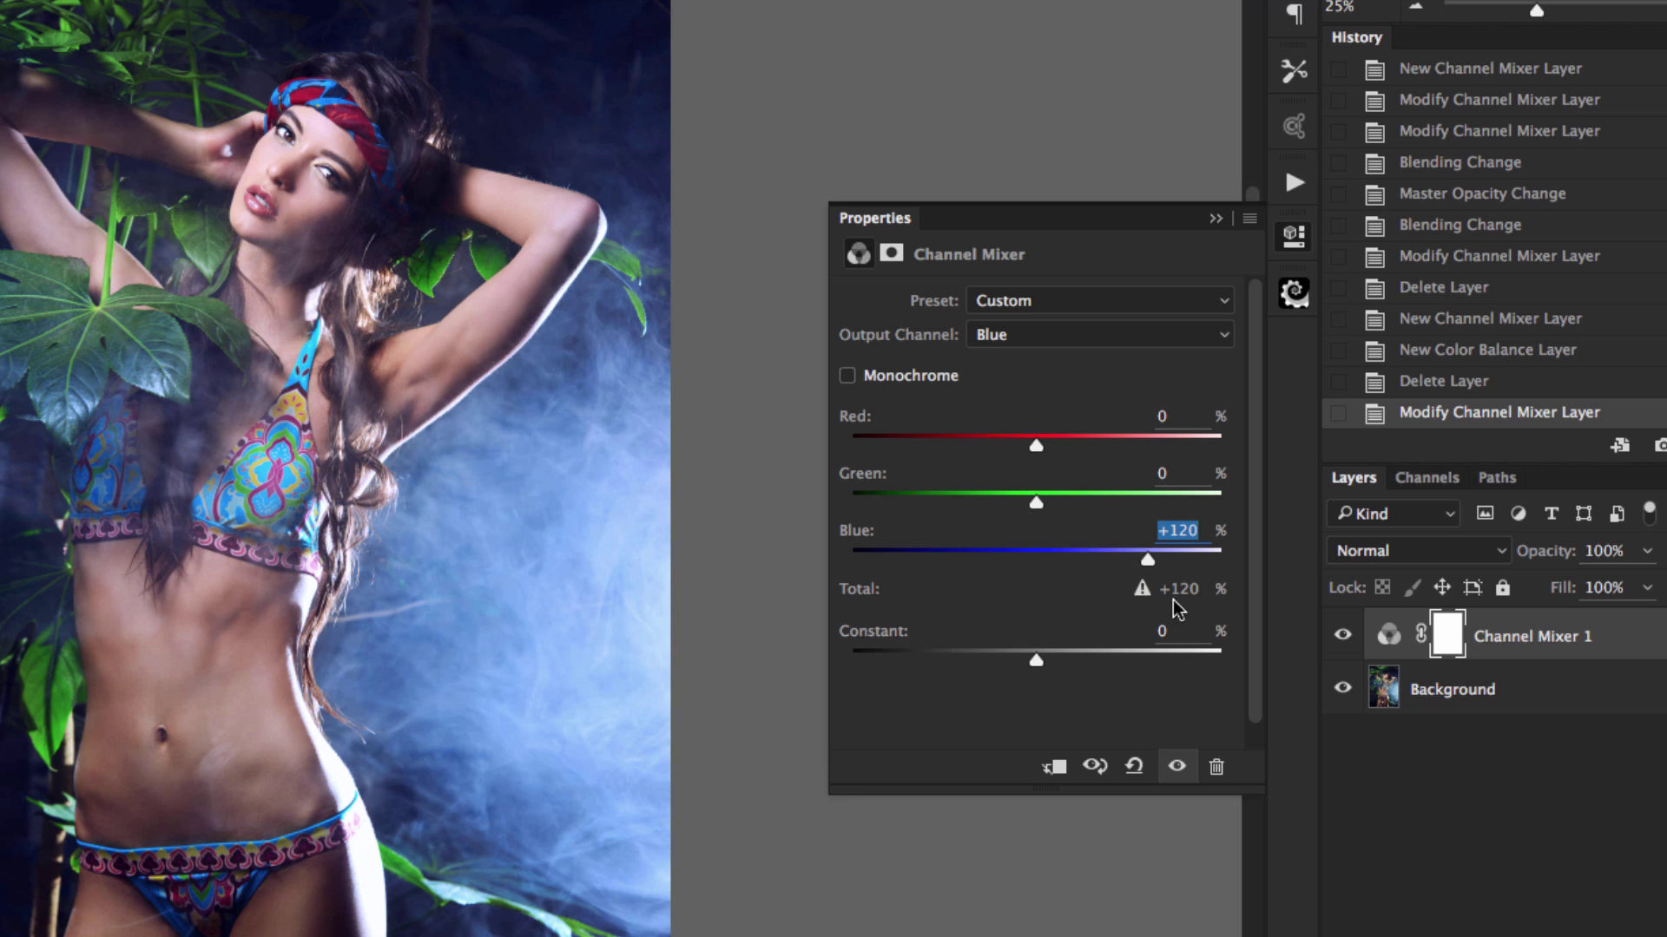
left_click(1133, 765)
left_click(1051, 342)
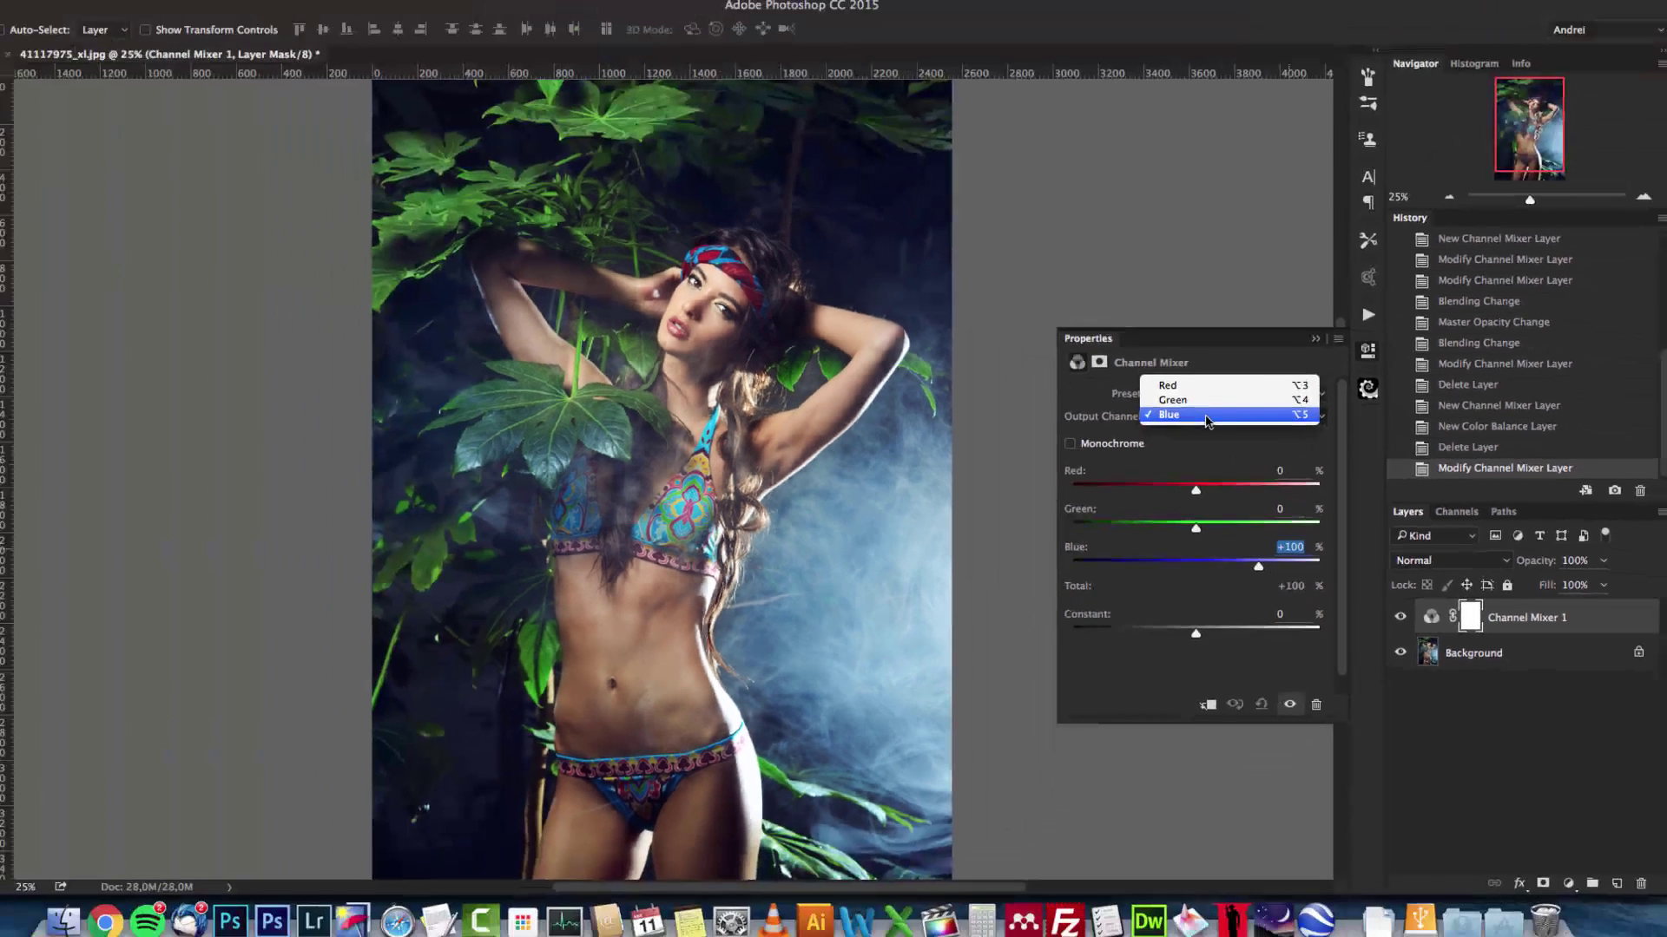
left_click(1186, 387)
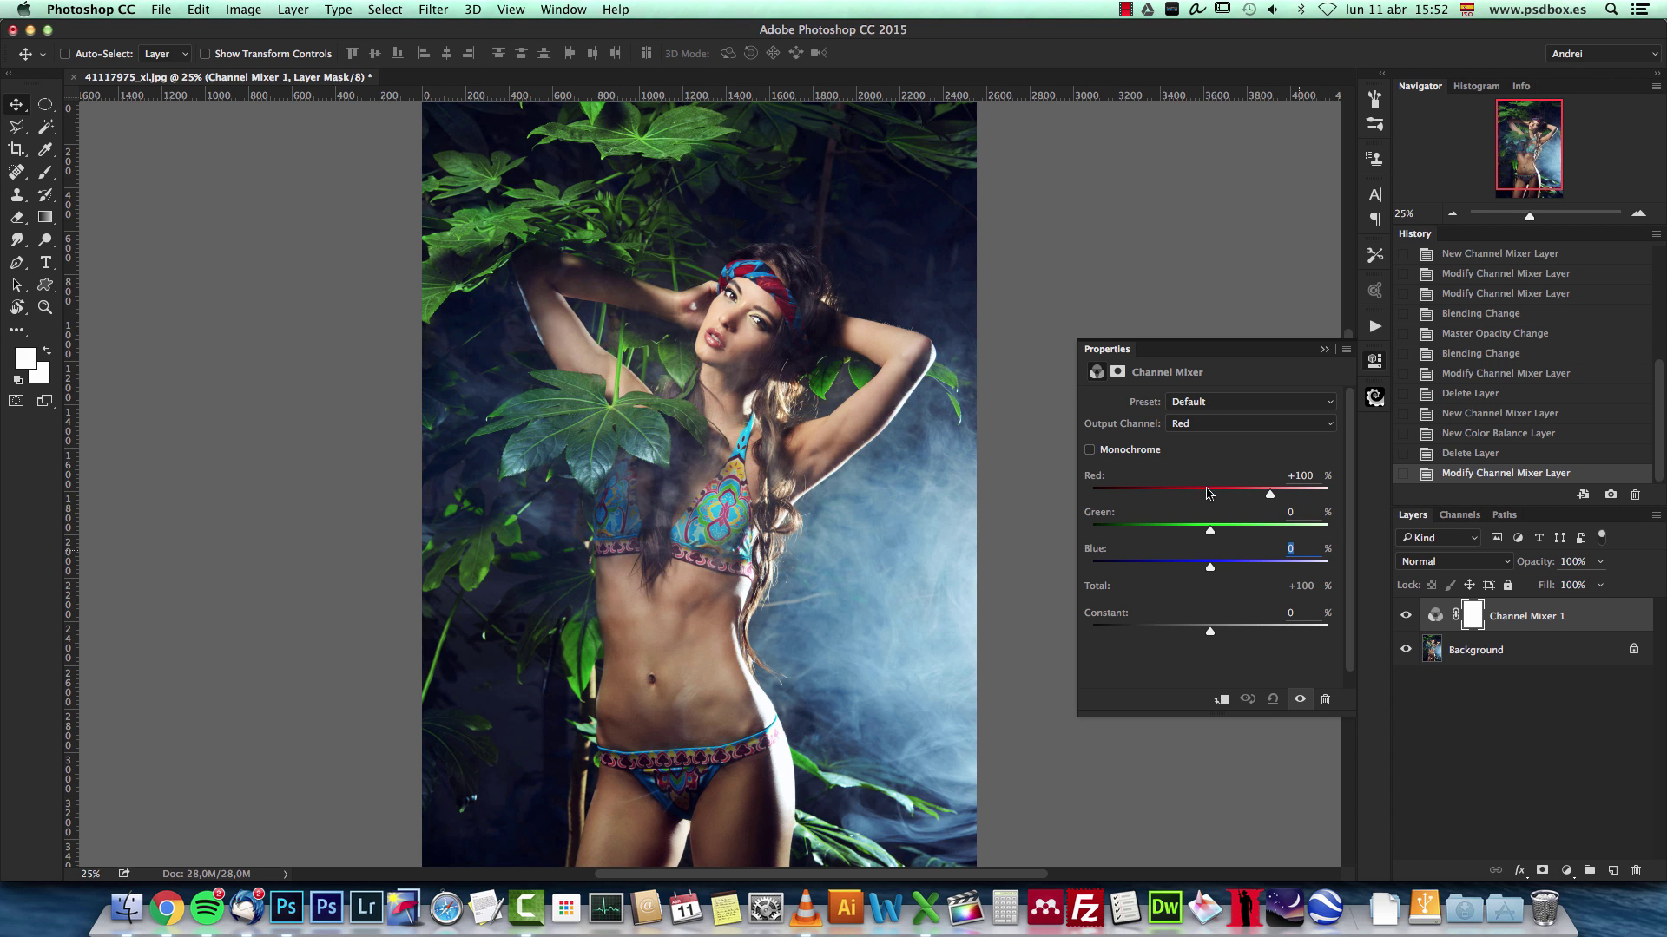
Try a monochrome mix with red at +42%, green at +77%, blue at -9% and the constant at -29%
left_click(1131, 458)
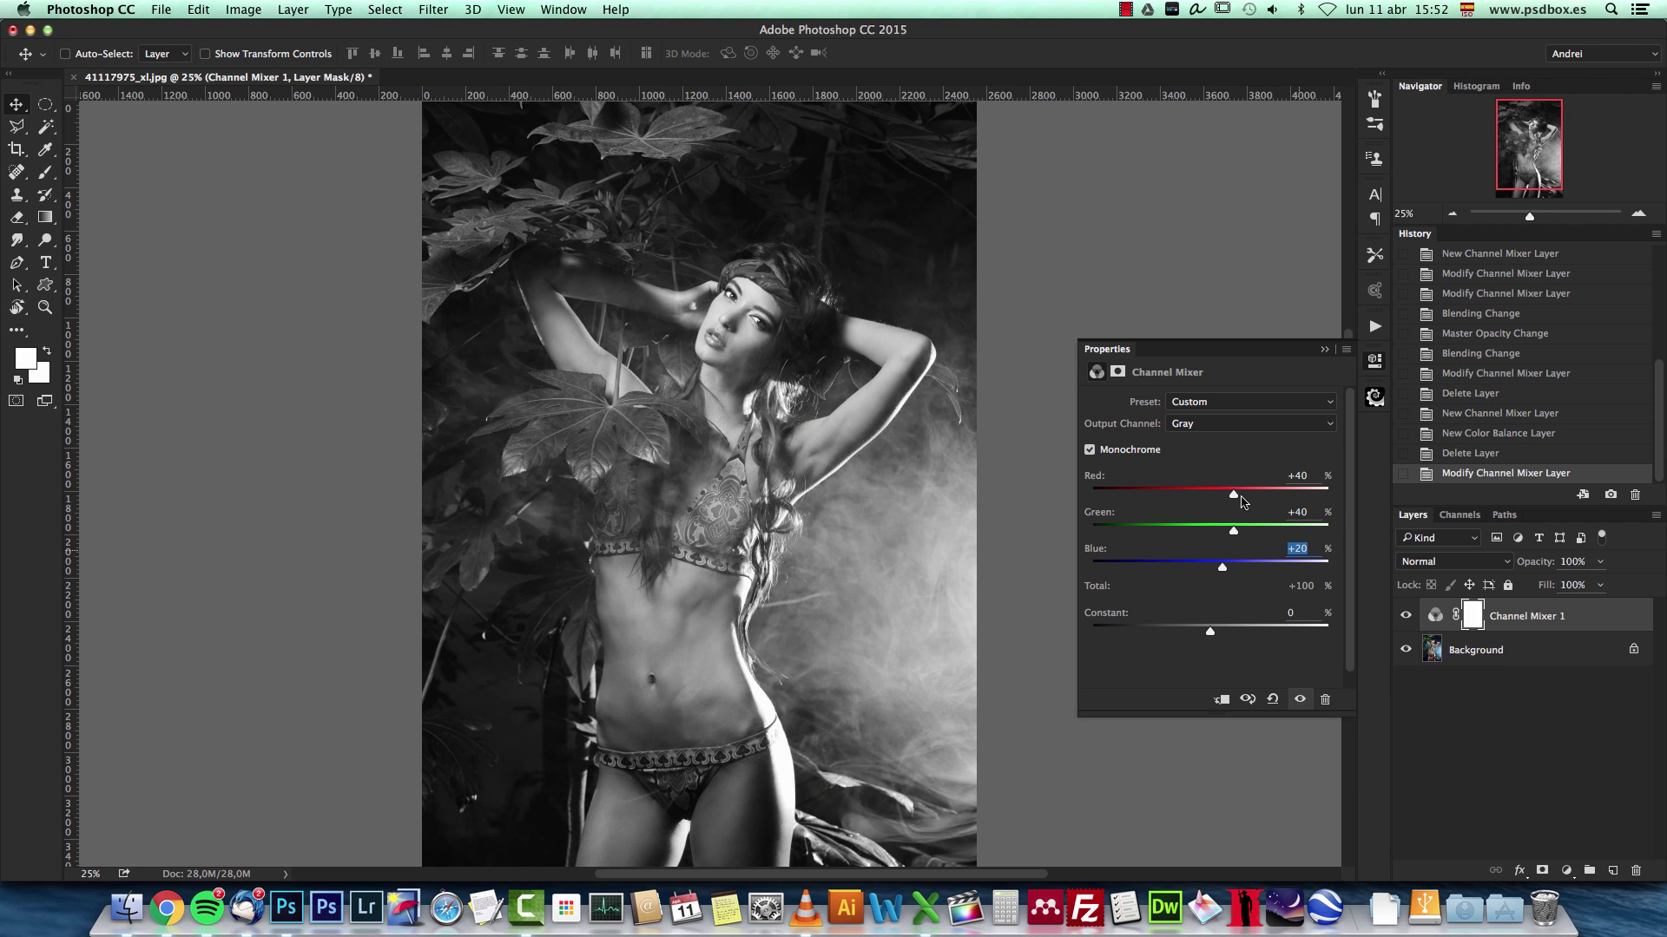
left_click_drag(1234, 497, 1205, 566)
mouse_move(1210, 632)
left_mouse_down()
mouse_move(1233, 635)
mouse_move(1215, 632)
left_mouse_up()
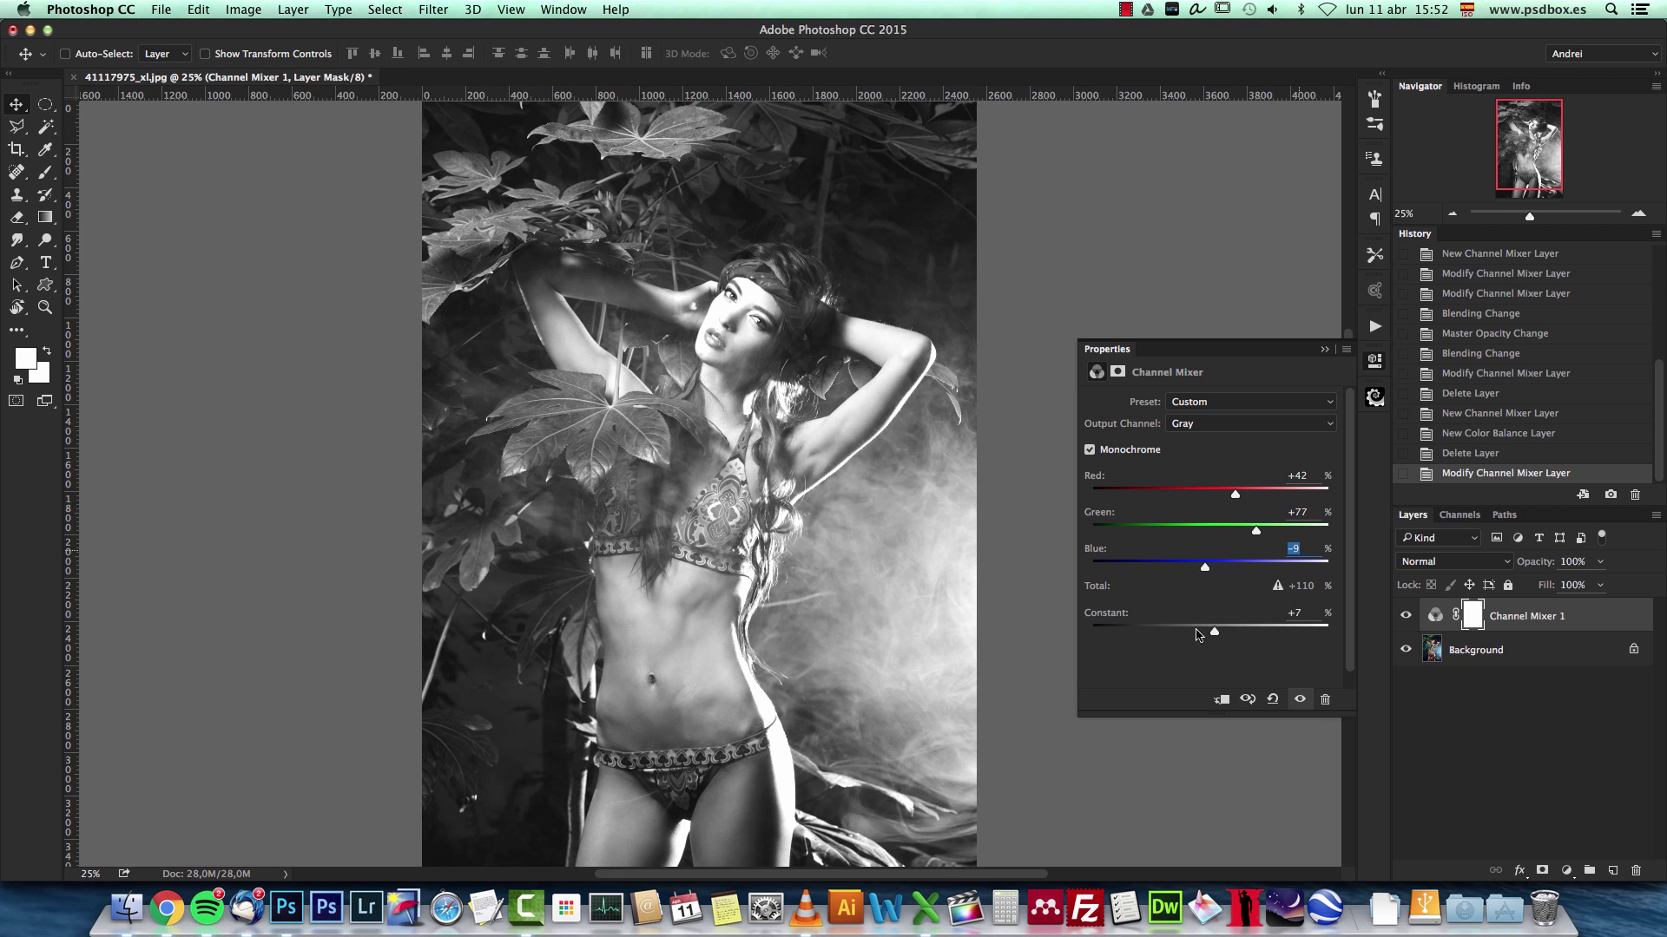
left_click_drag(1214, 632, 1192, 634)
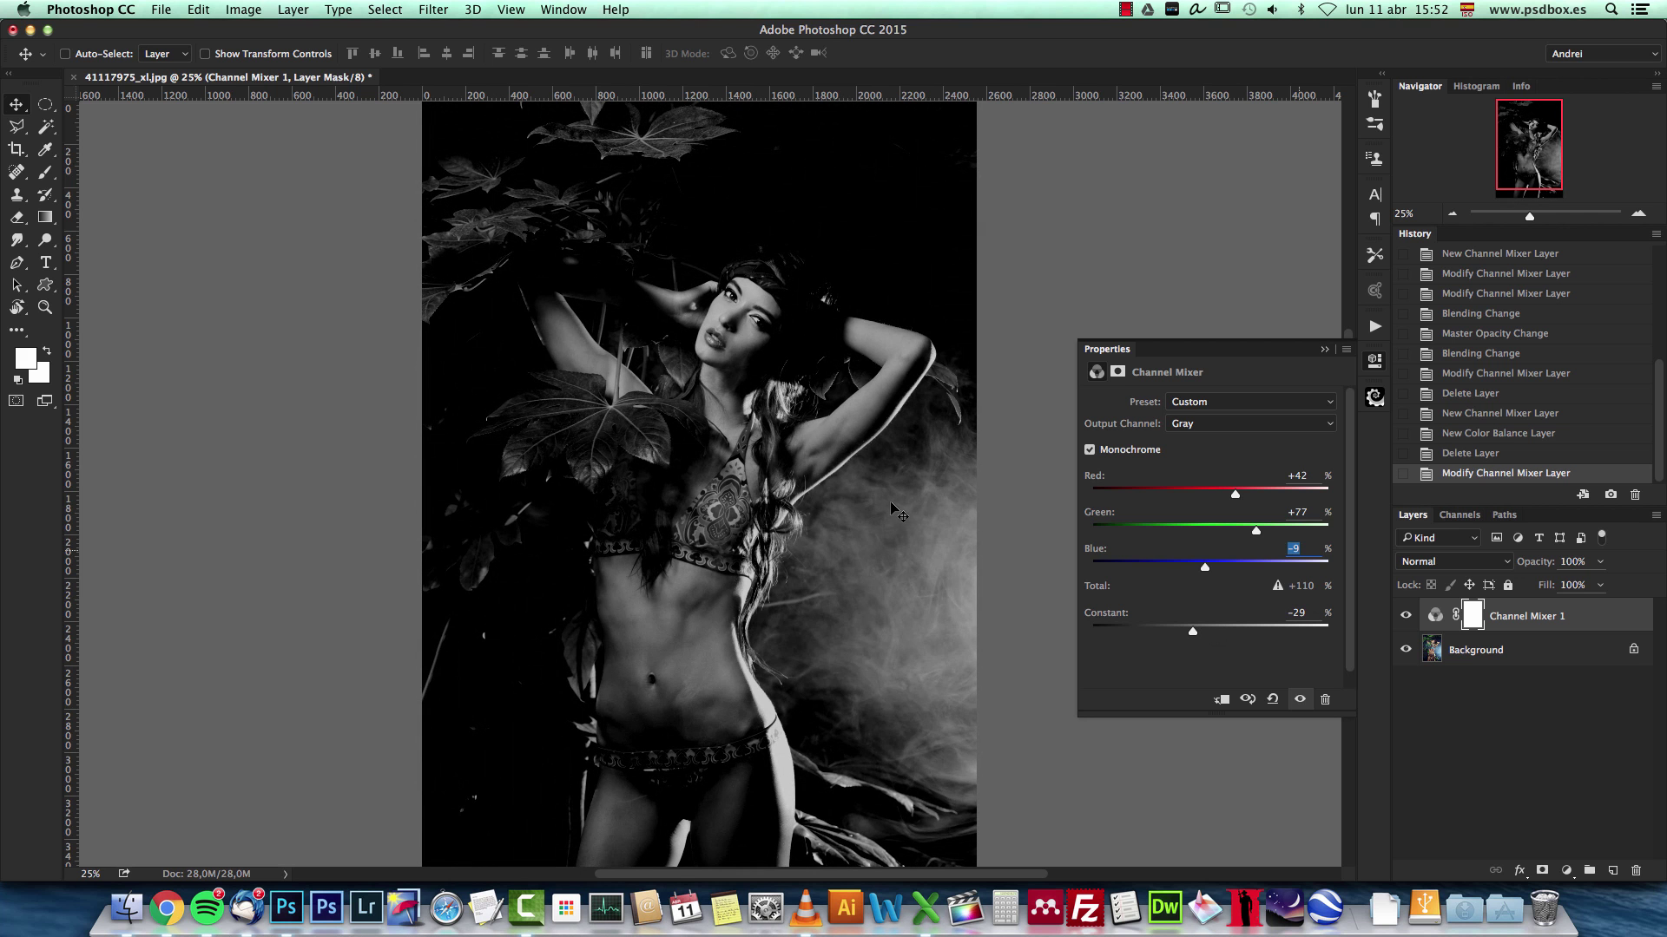
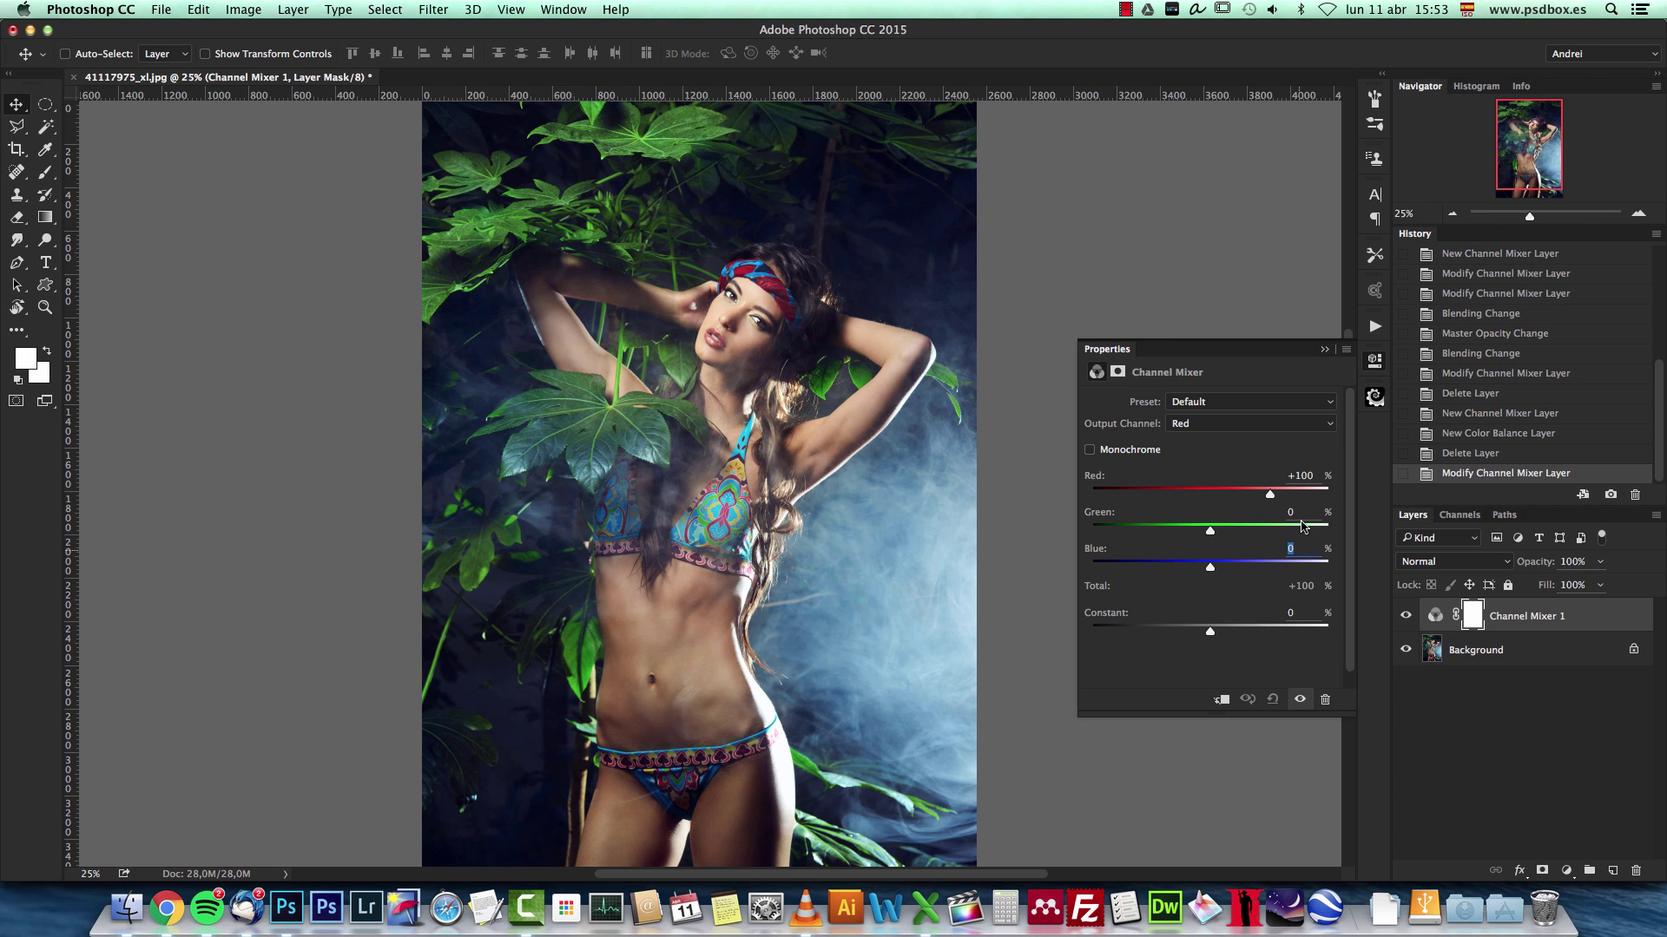
In the Red output channel, set the red source to 0% and the green source to 100%
left_click_drag(1317, 477, 1296, 476)
type("0")
key("Return")
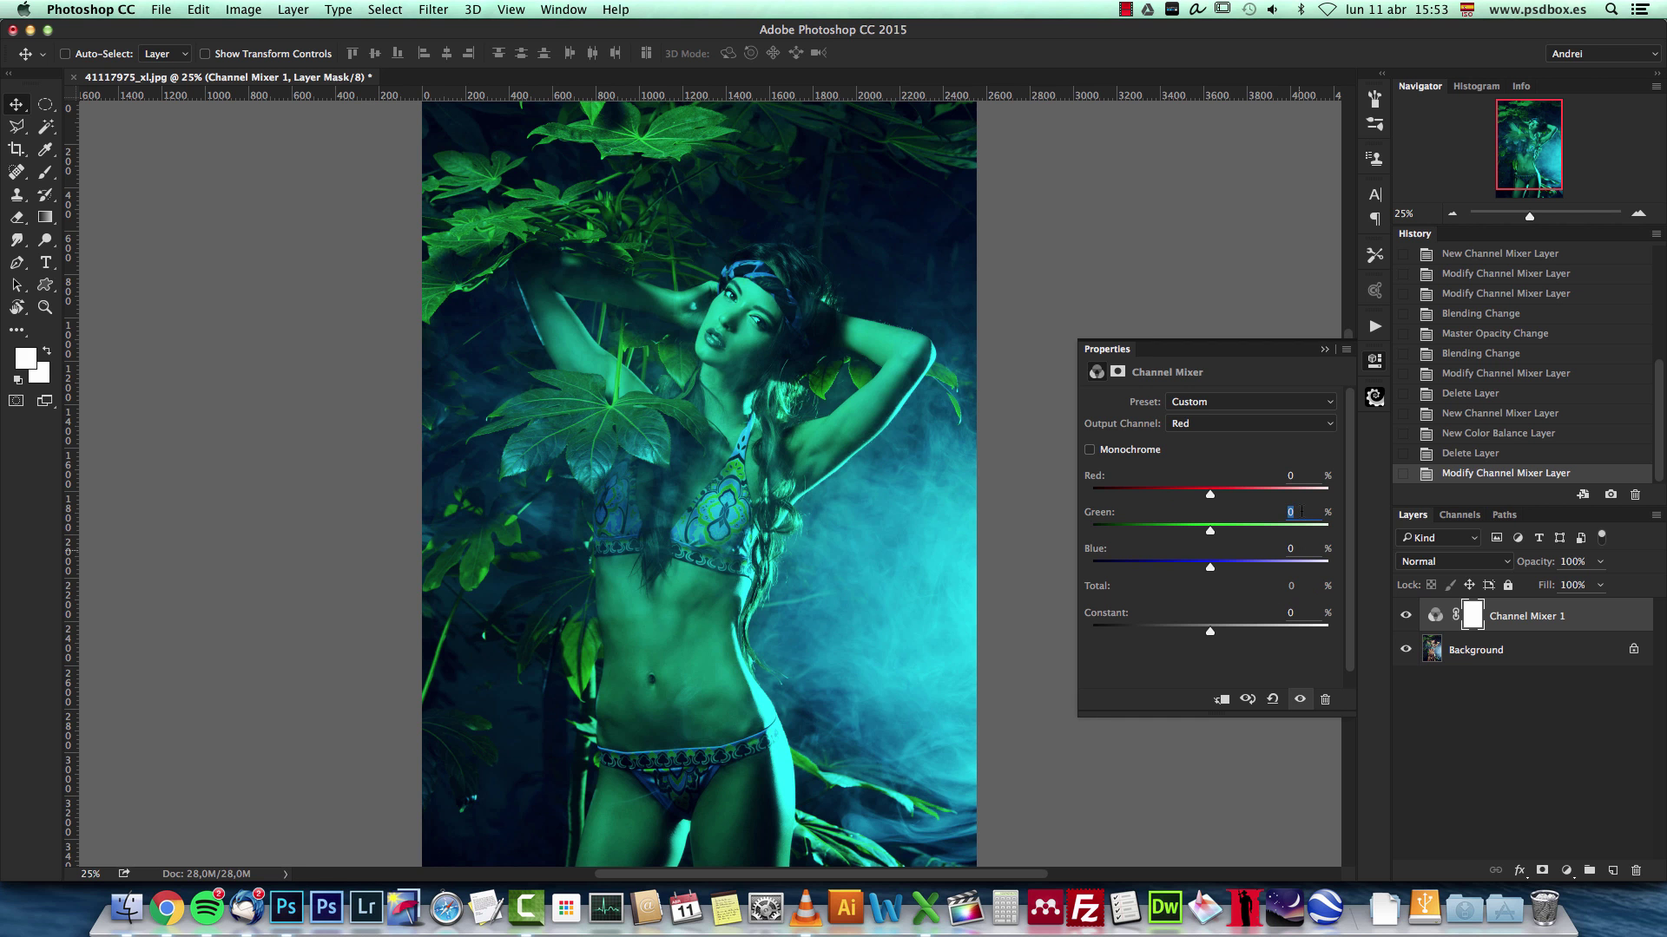
type("00")
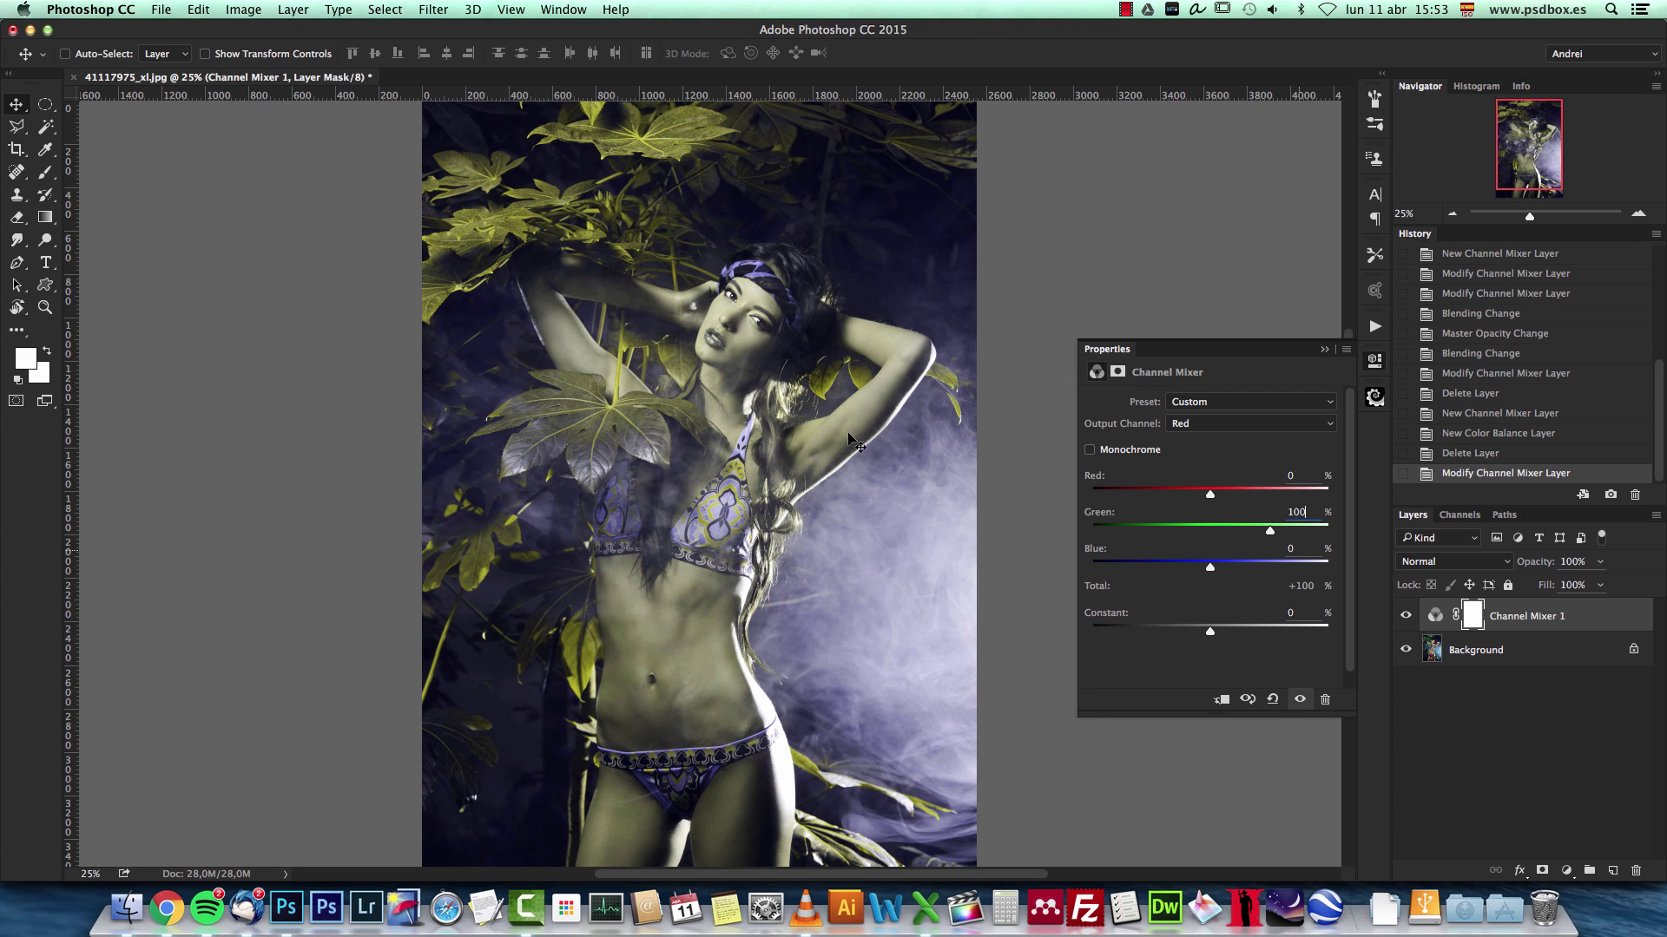
Try green and blue at 50% each in the Red output channel, and return blue to 0%
left_click(1304, 512)
type("50")
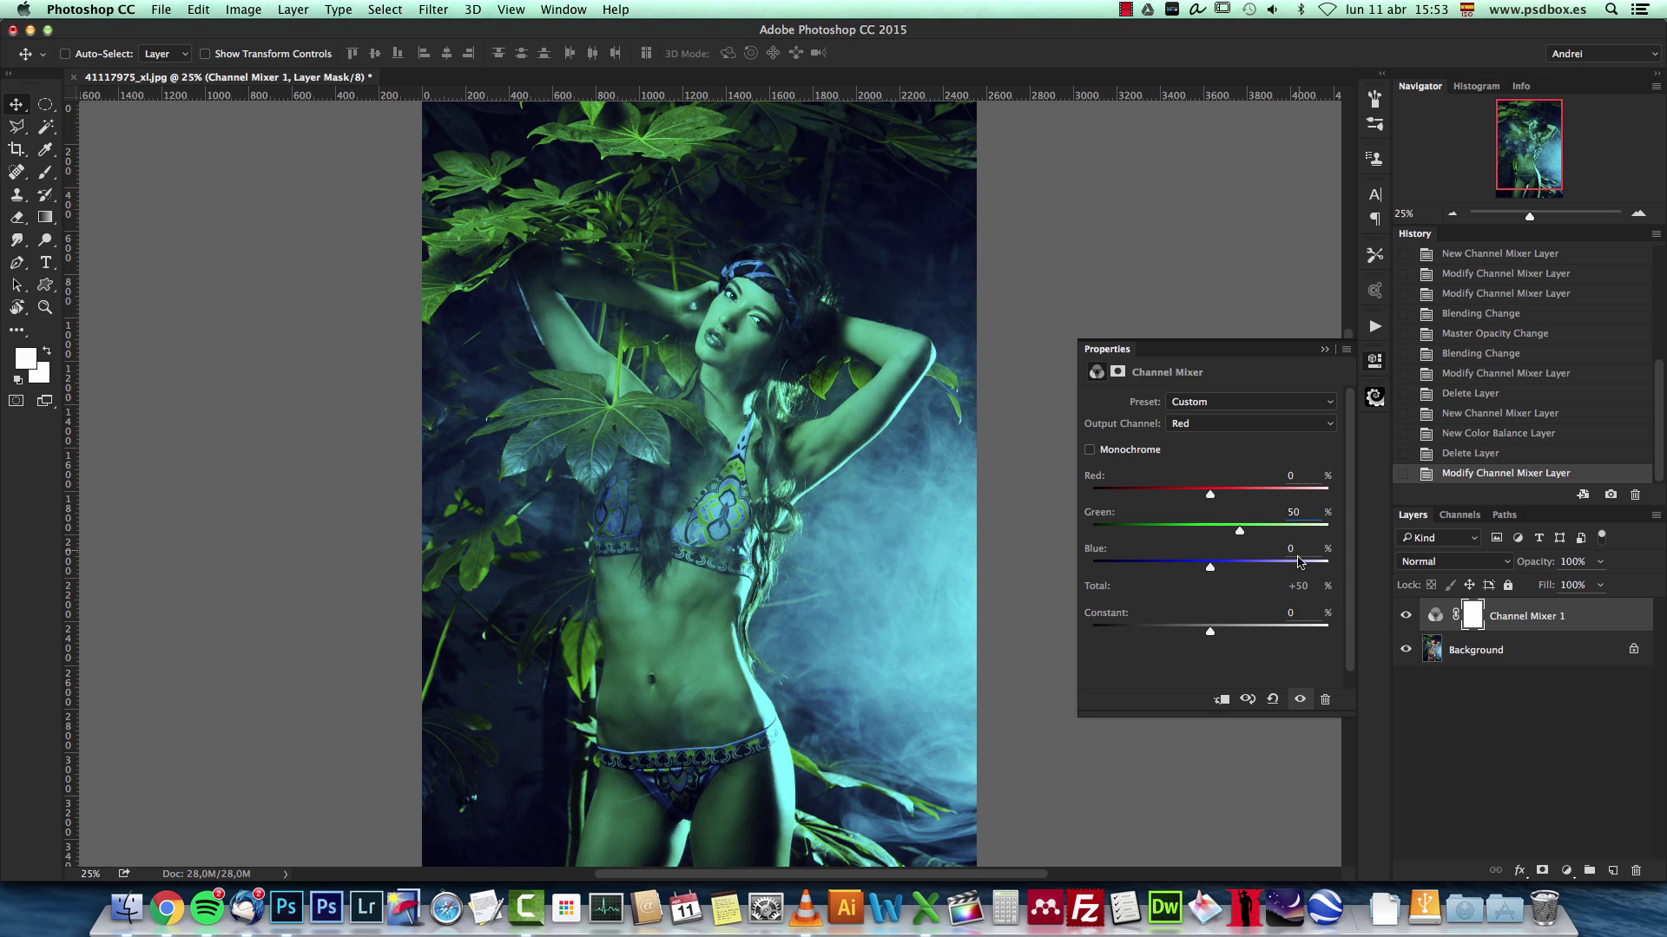
type("50")
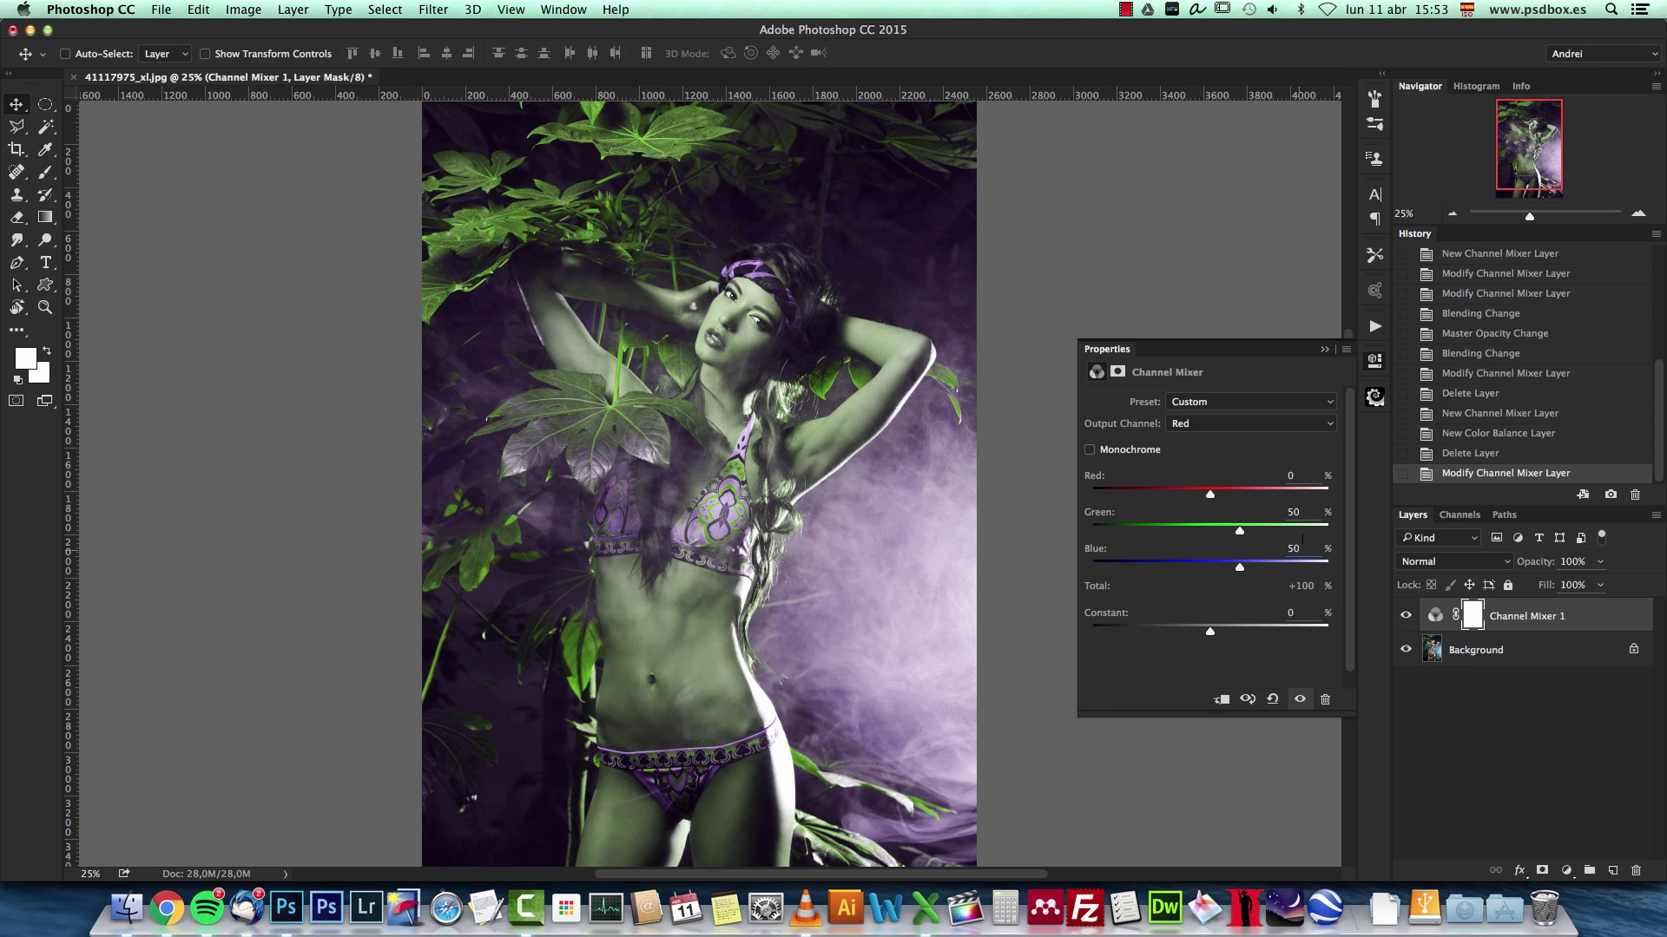
type("0")
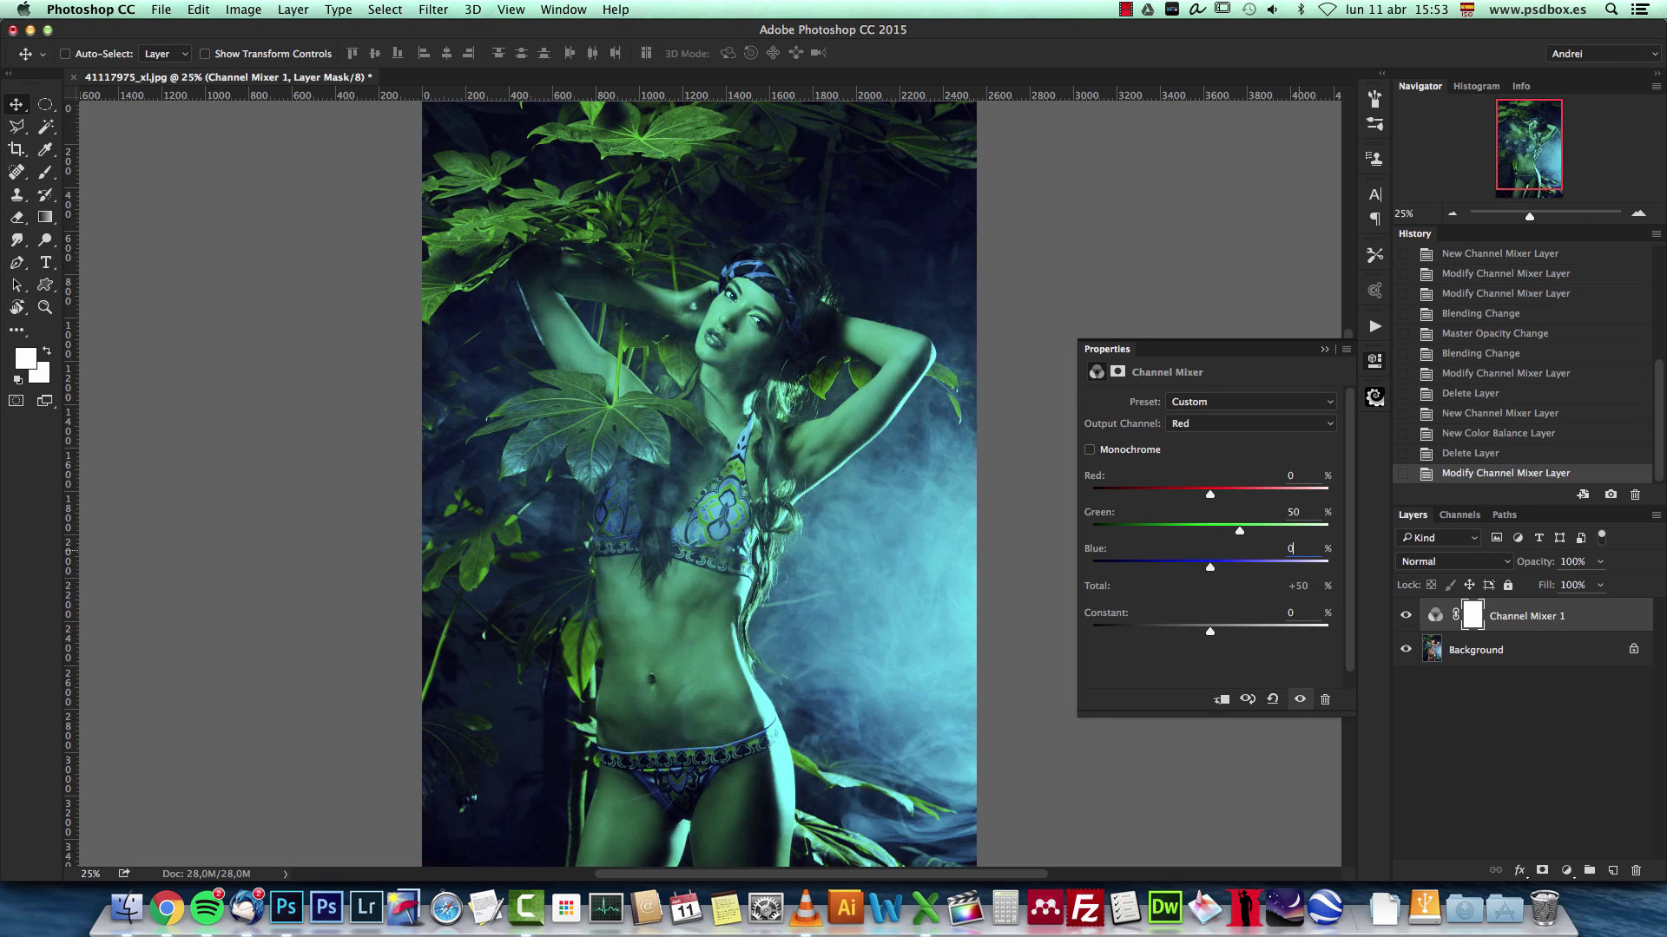
Set the Red output channel's mix to green 100%, blue -50% and red 50%
double_click(1293, 512)
type("100")
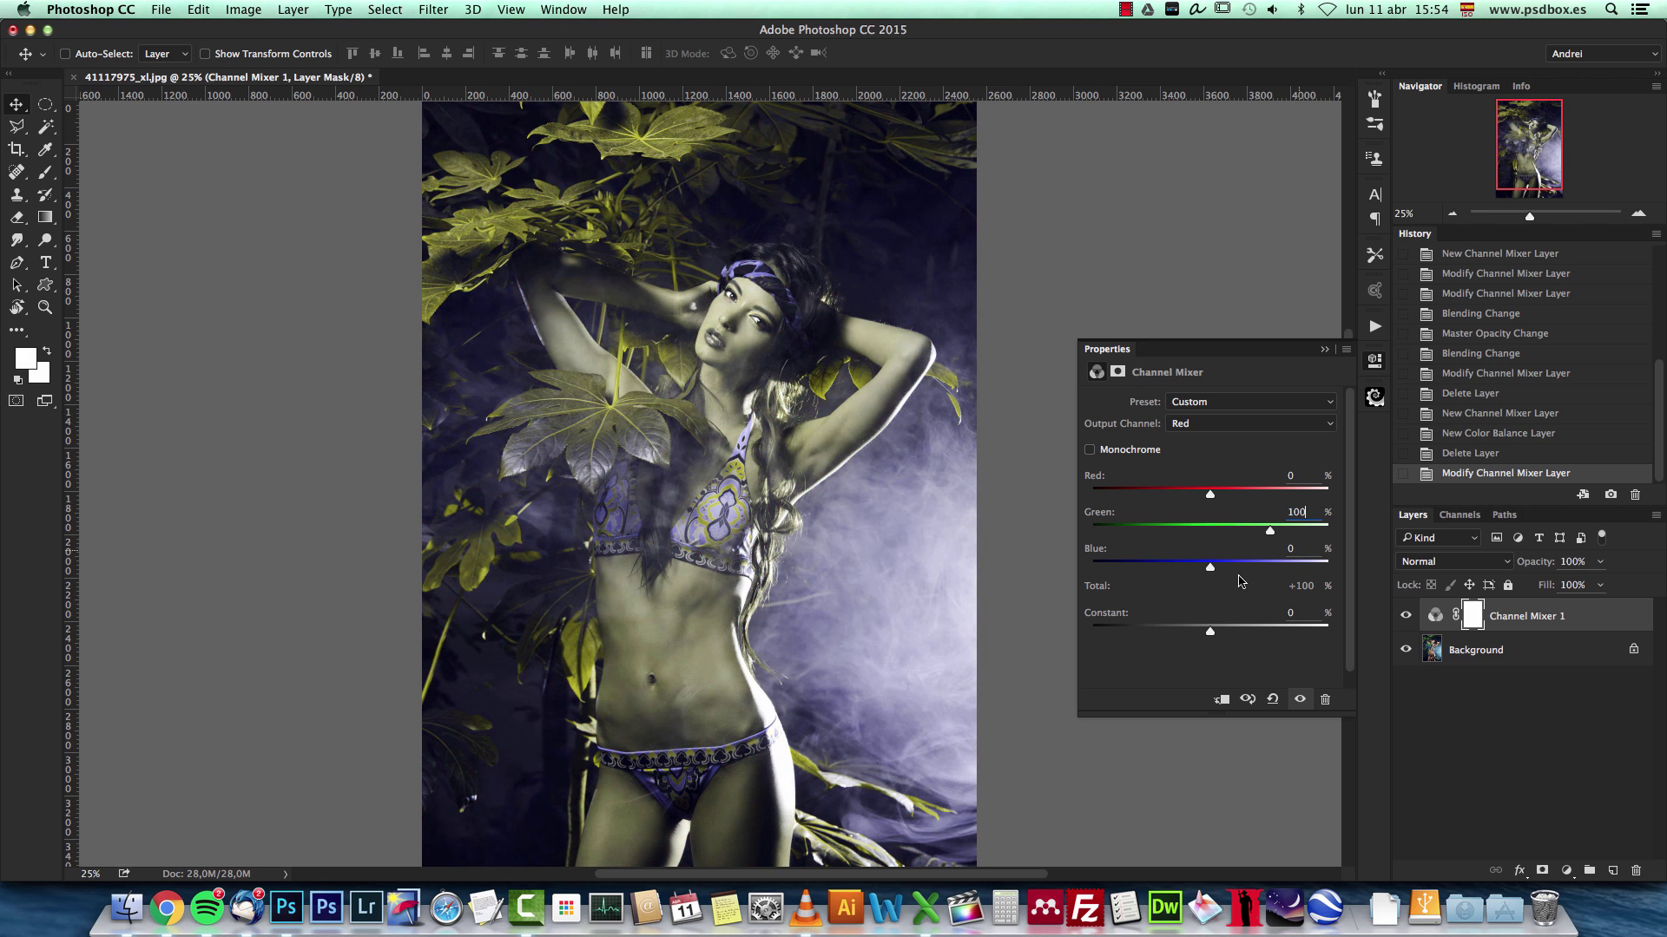
type("-50")
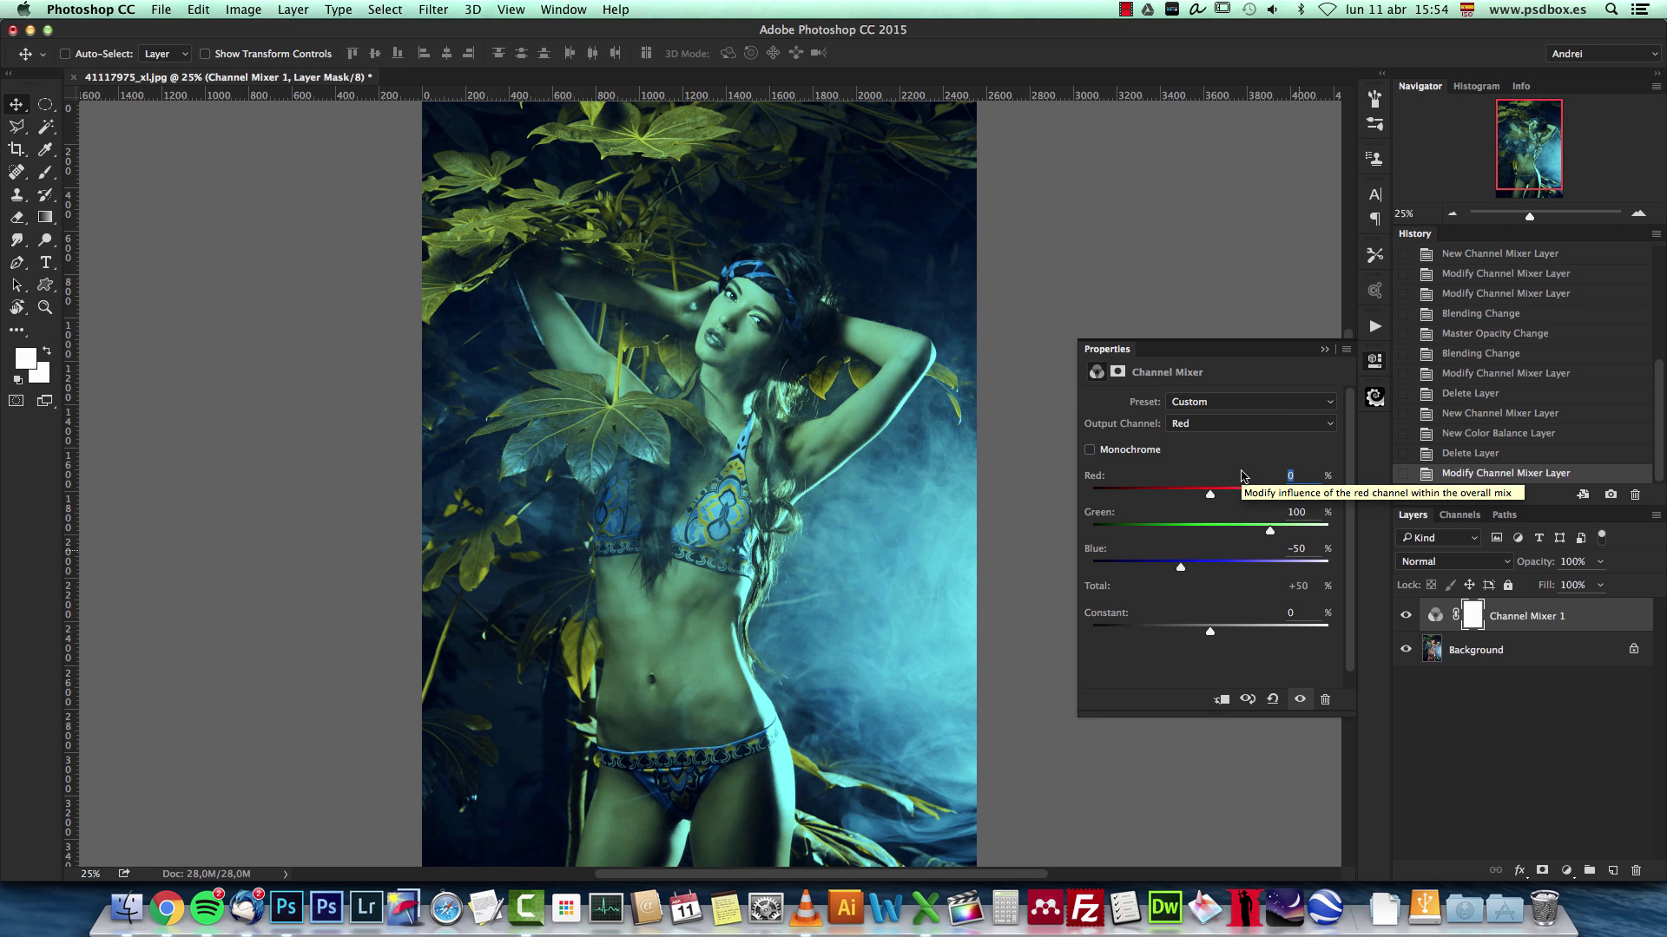
type("50")
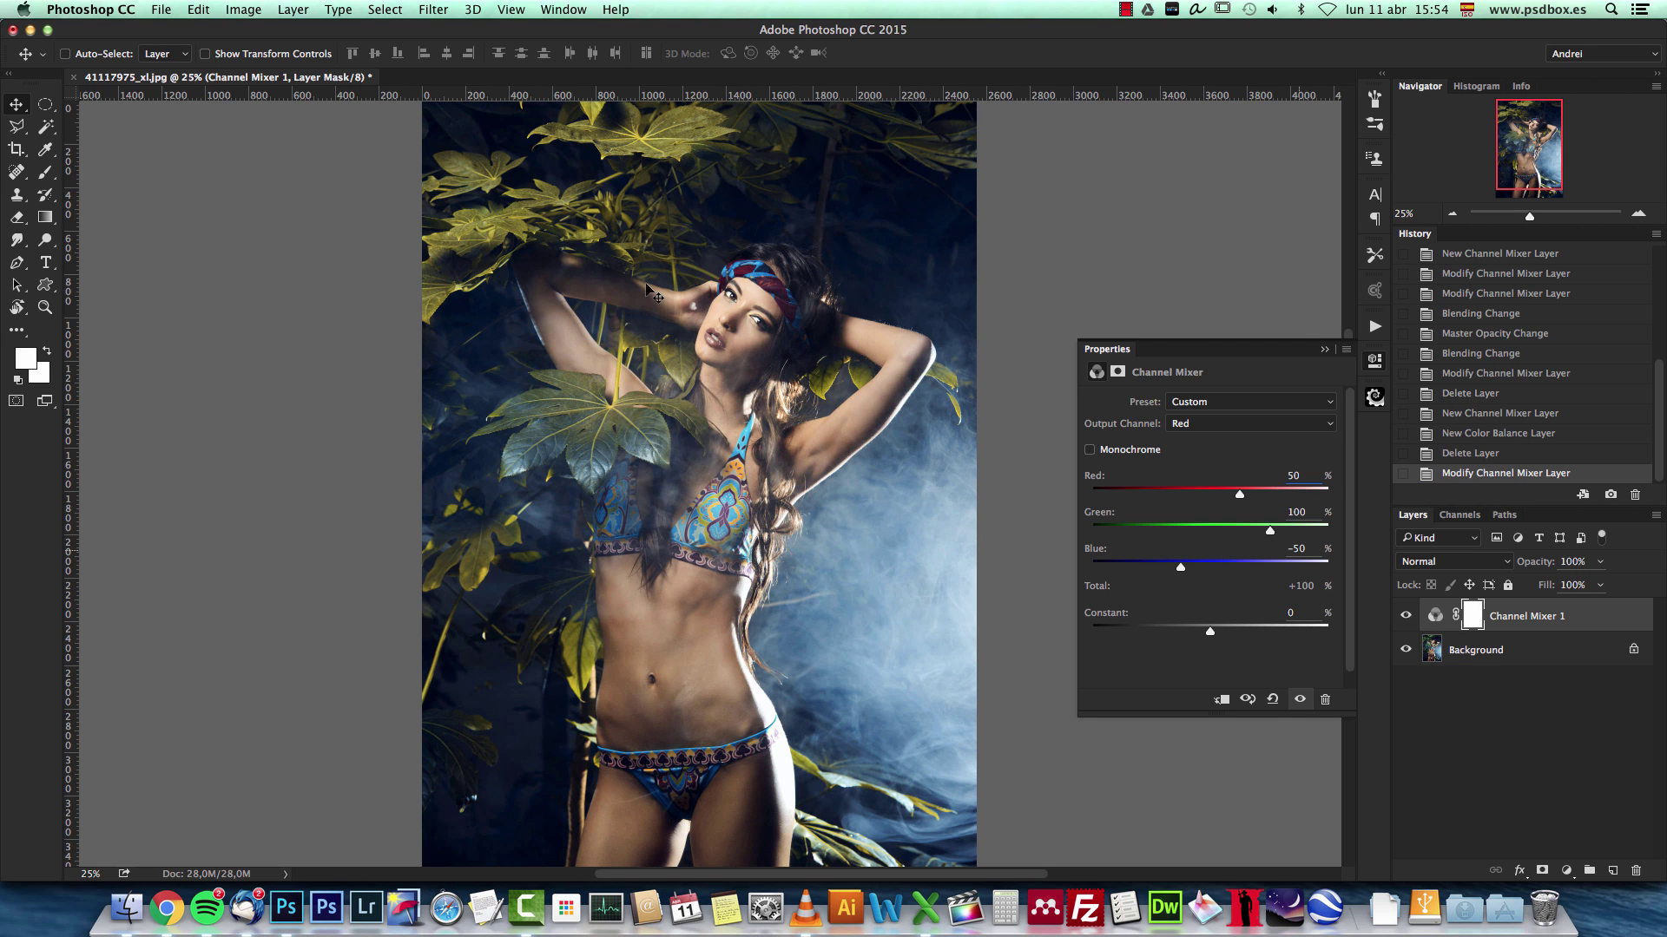
Toggle the Channel Mixer 1 layer's visibility to compare the colors before and after the adjustment
left_click(1407, 617)
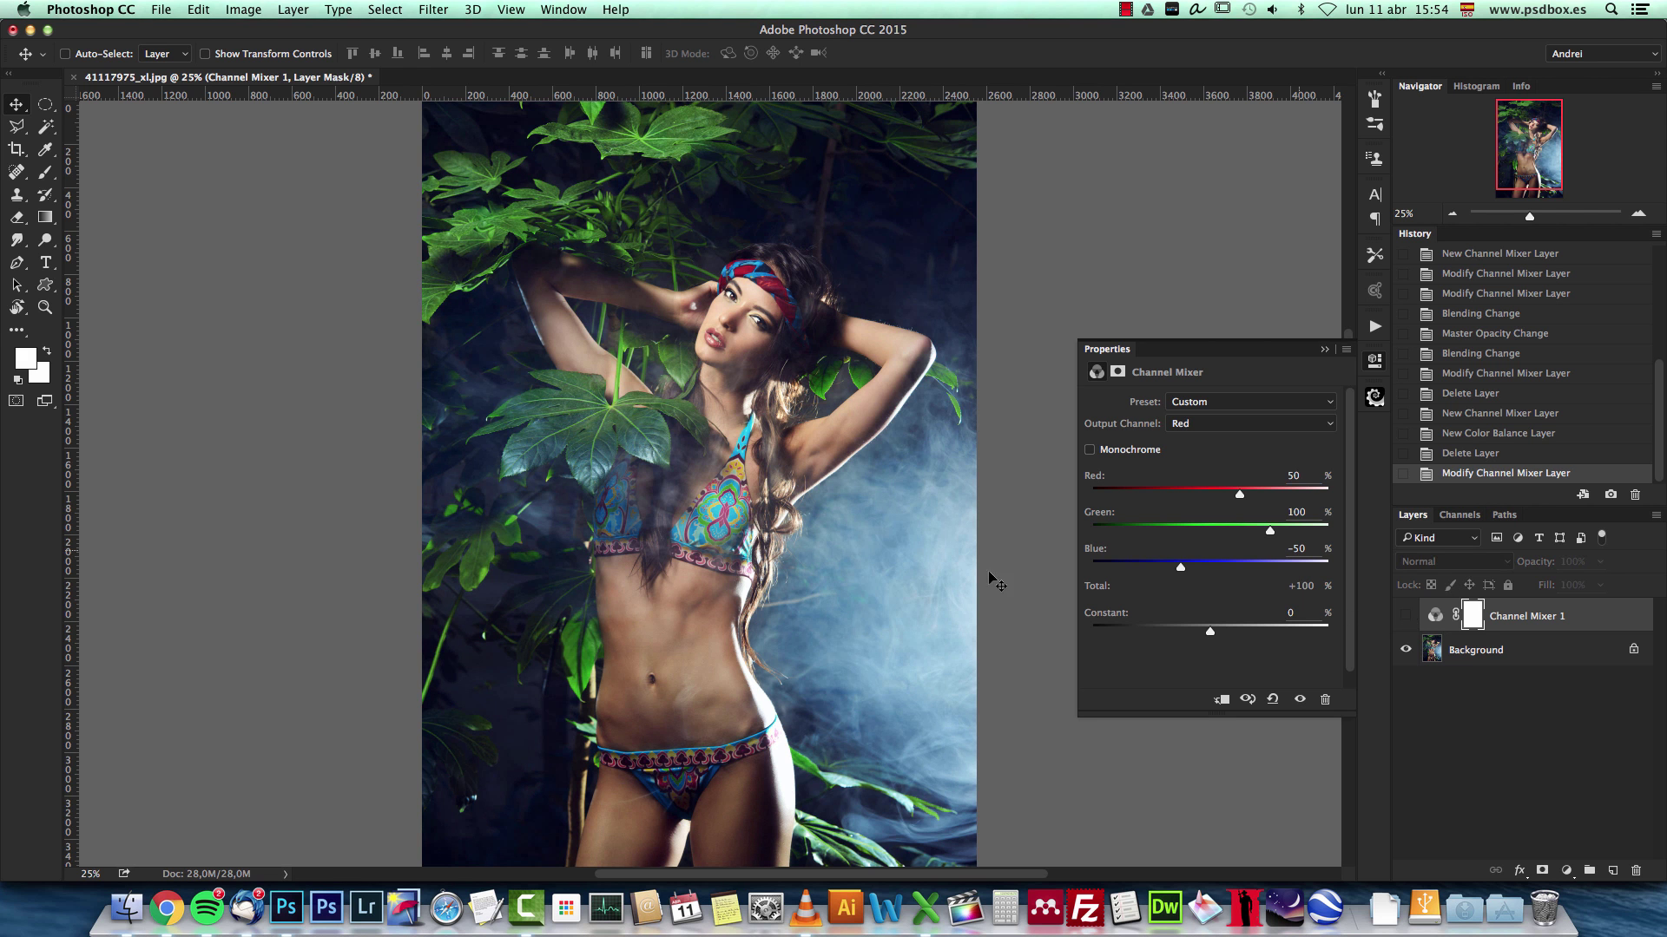
left_click(1407, 617)
left_click(1407, 617)
left_click(1407, 617)
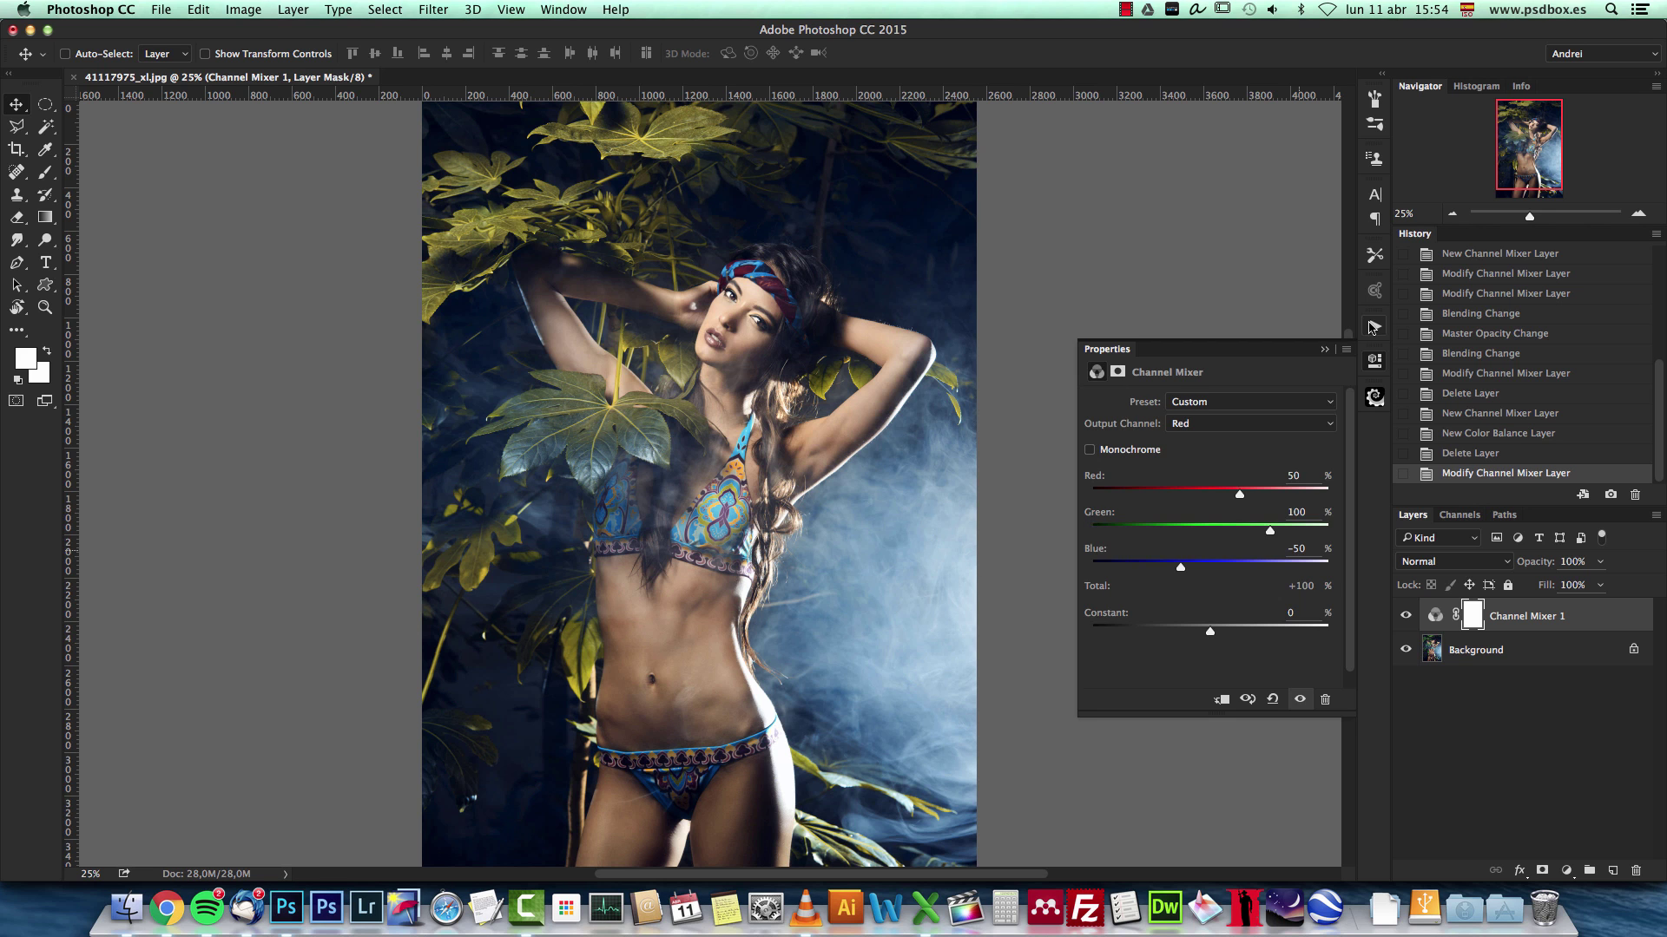
Try the Hue blend mode on the Channel Mixer 1 layer and toggle the layer's visibility to compare the result
left_click(1324, 349)
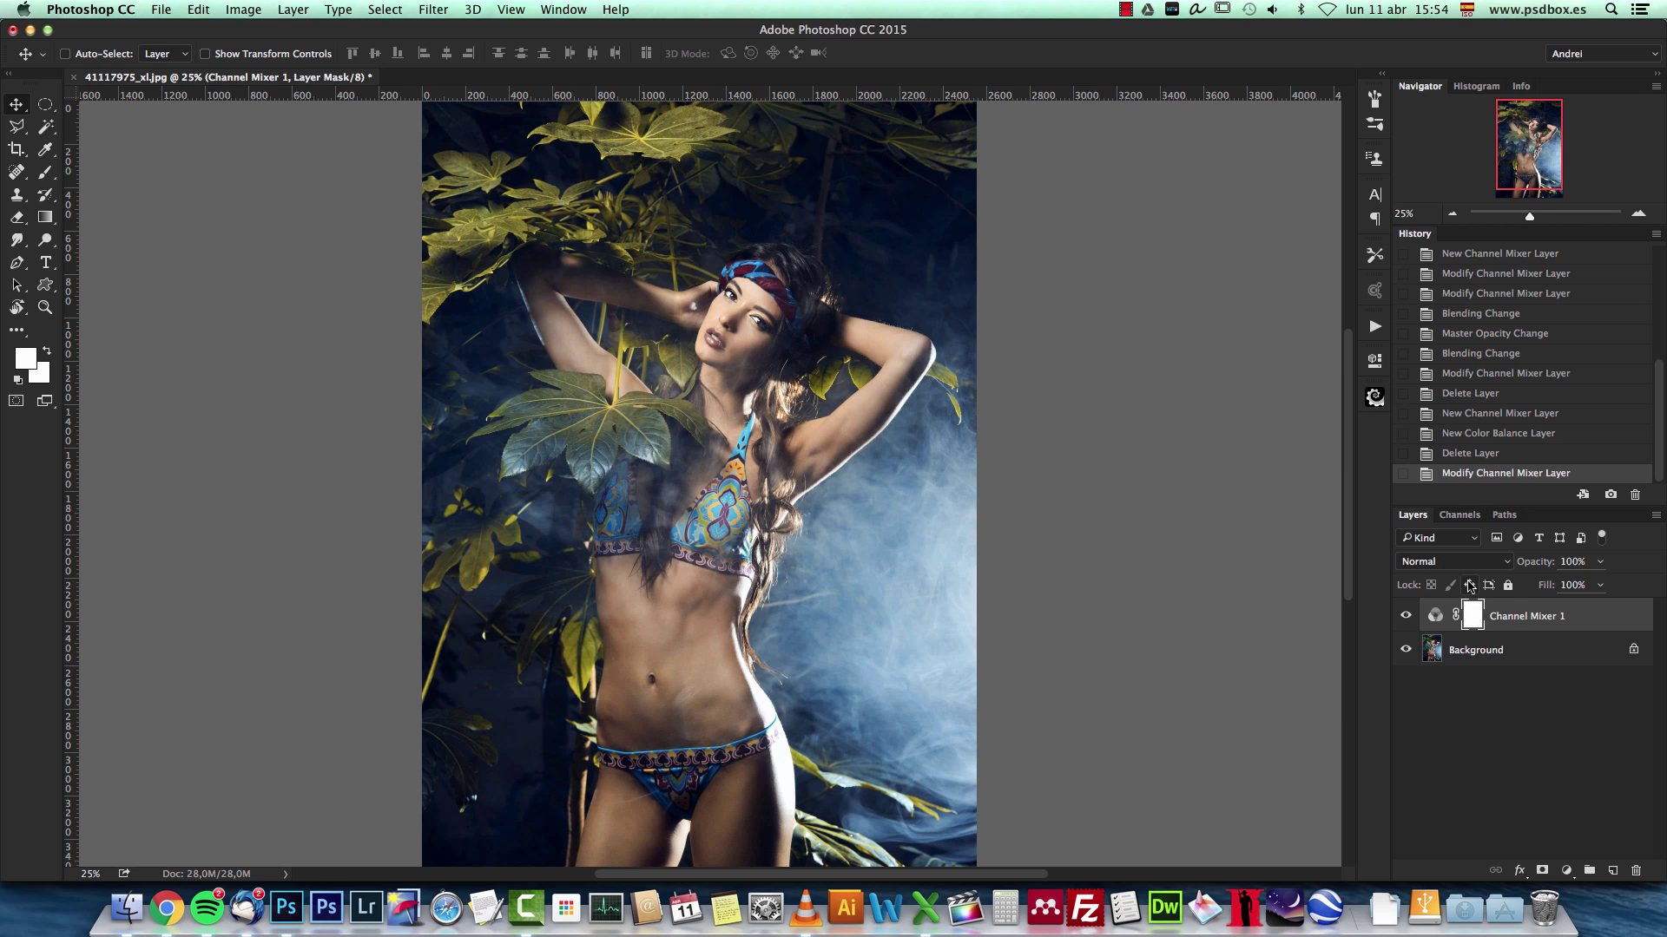
left_click(1458, 562)
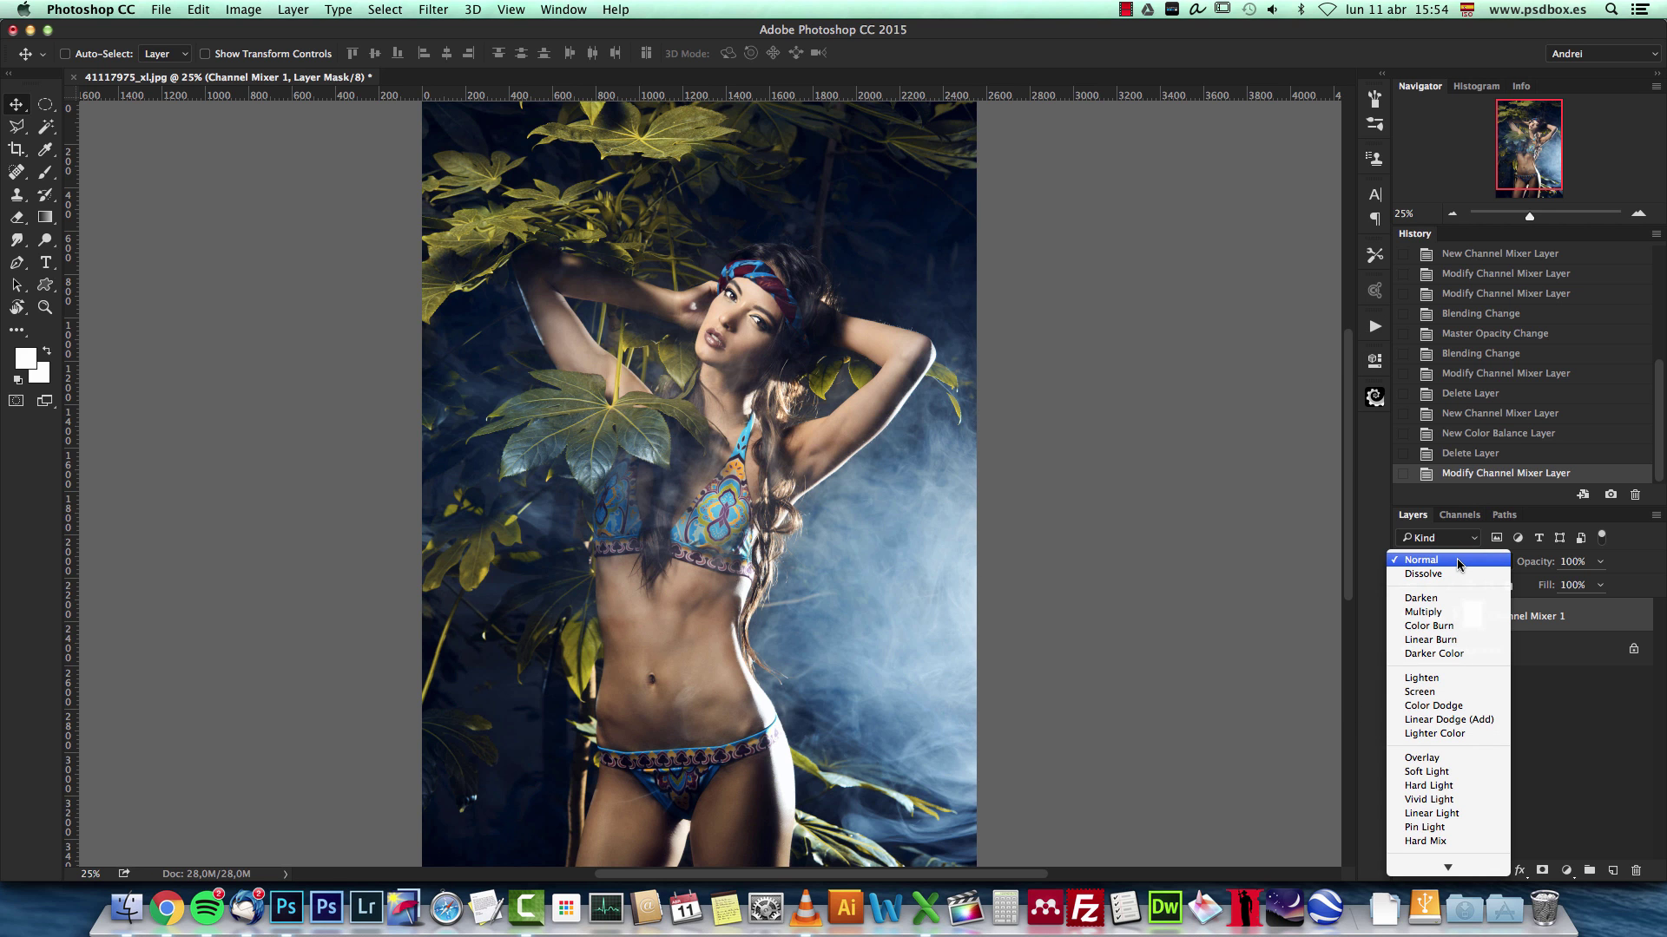
scroll(1462, 651, "down", 3)
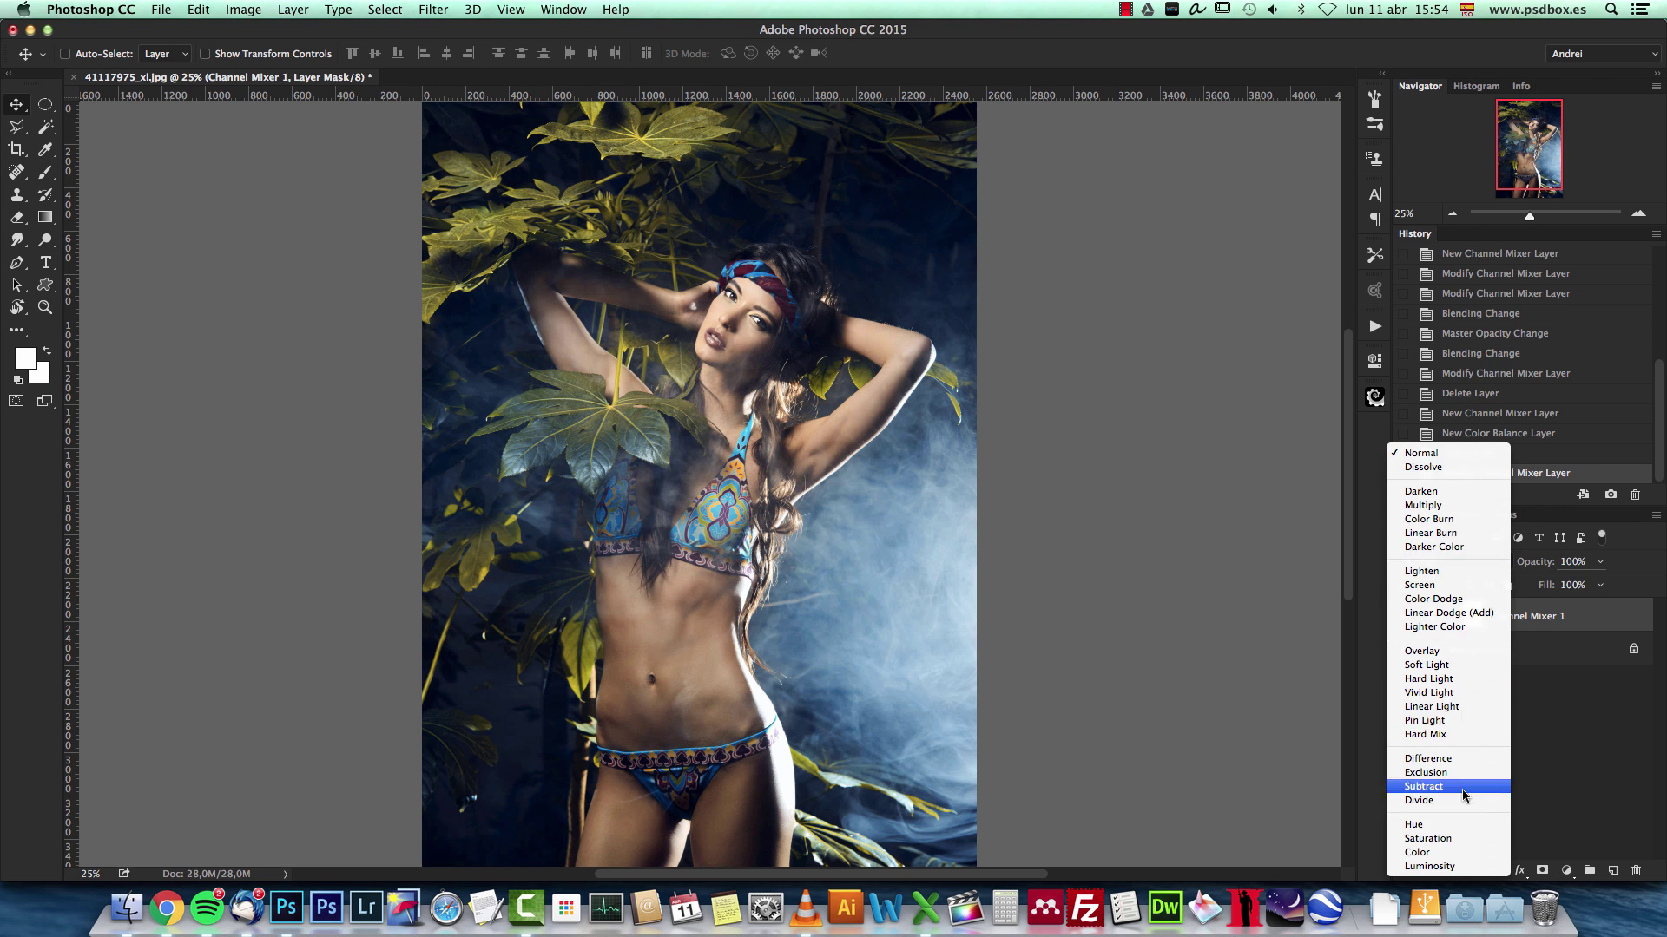
left_click(1458, 826)
left_click(1405, 616)
left_click(1405, 617)
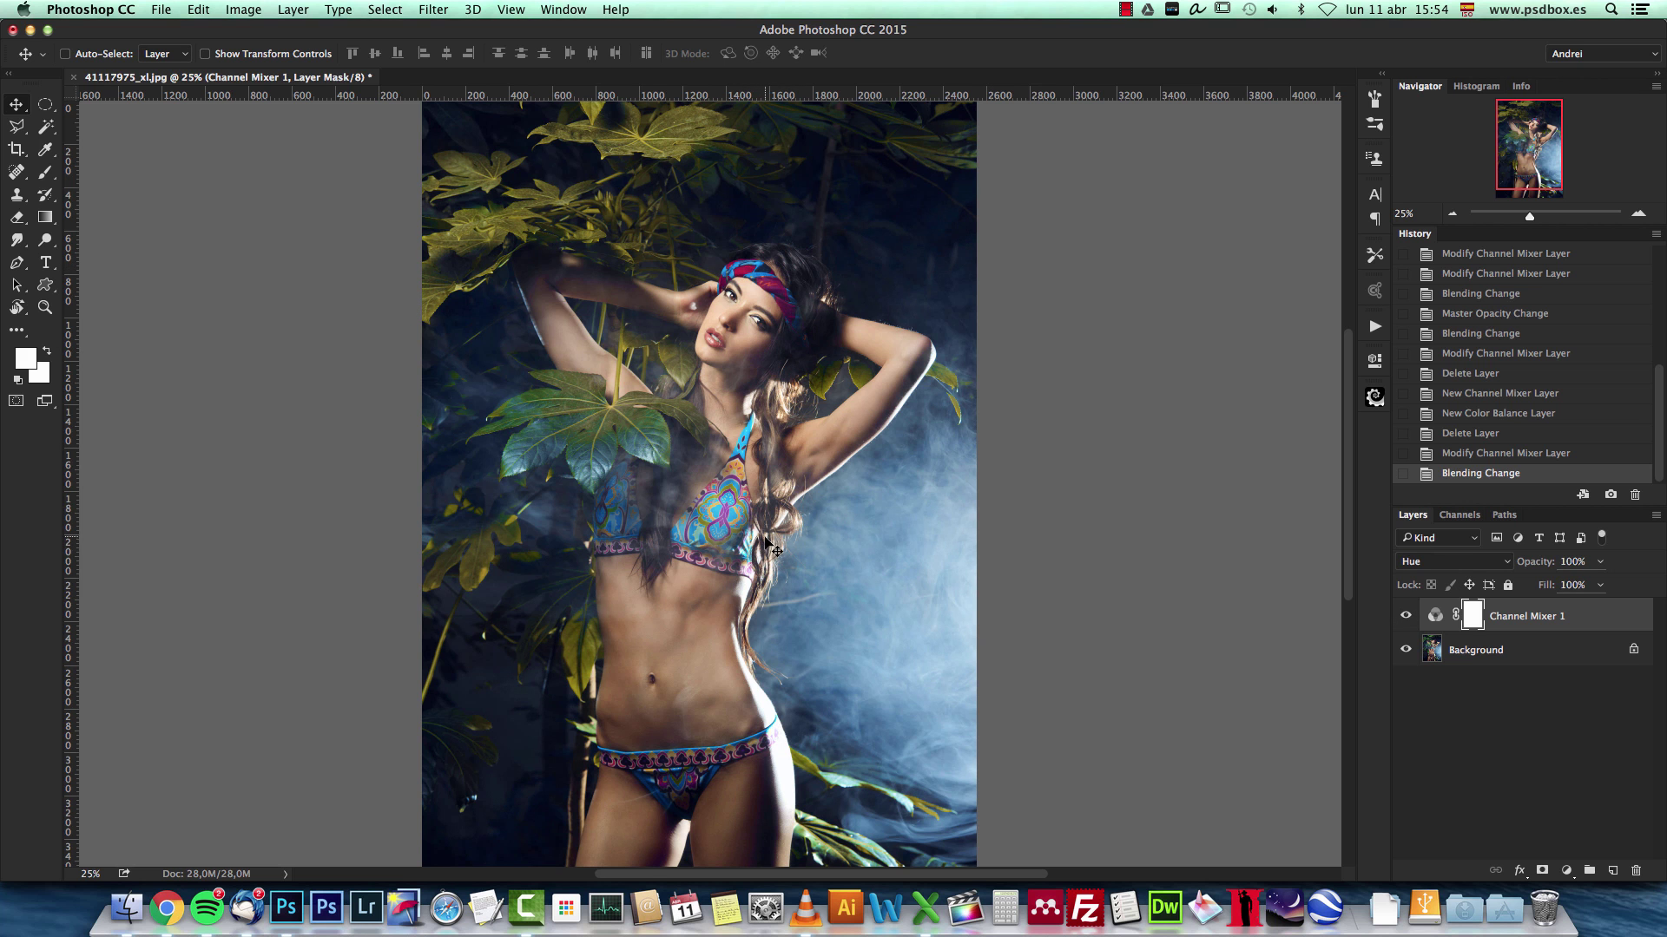
Try the Color blend mode on the Channel Mixer 1 layer and vary its opacity, ending at 100%
left_click(1454, 562)
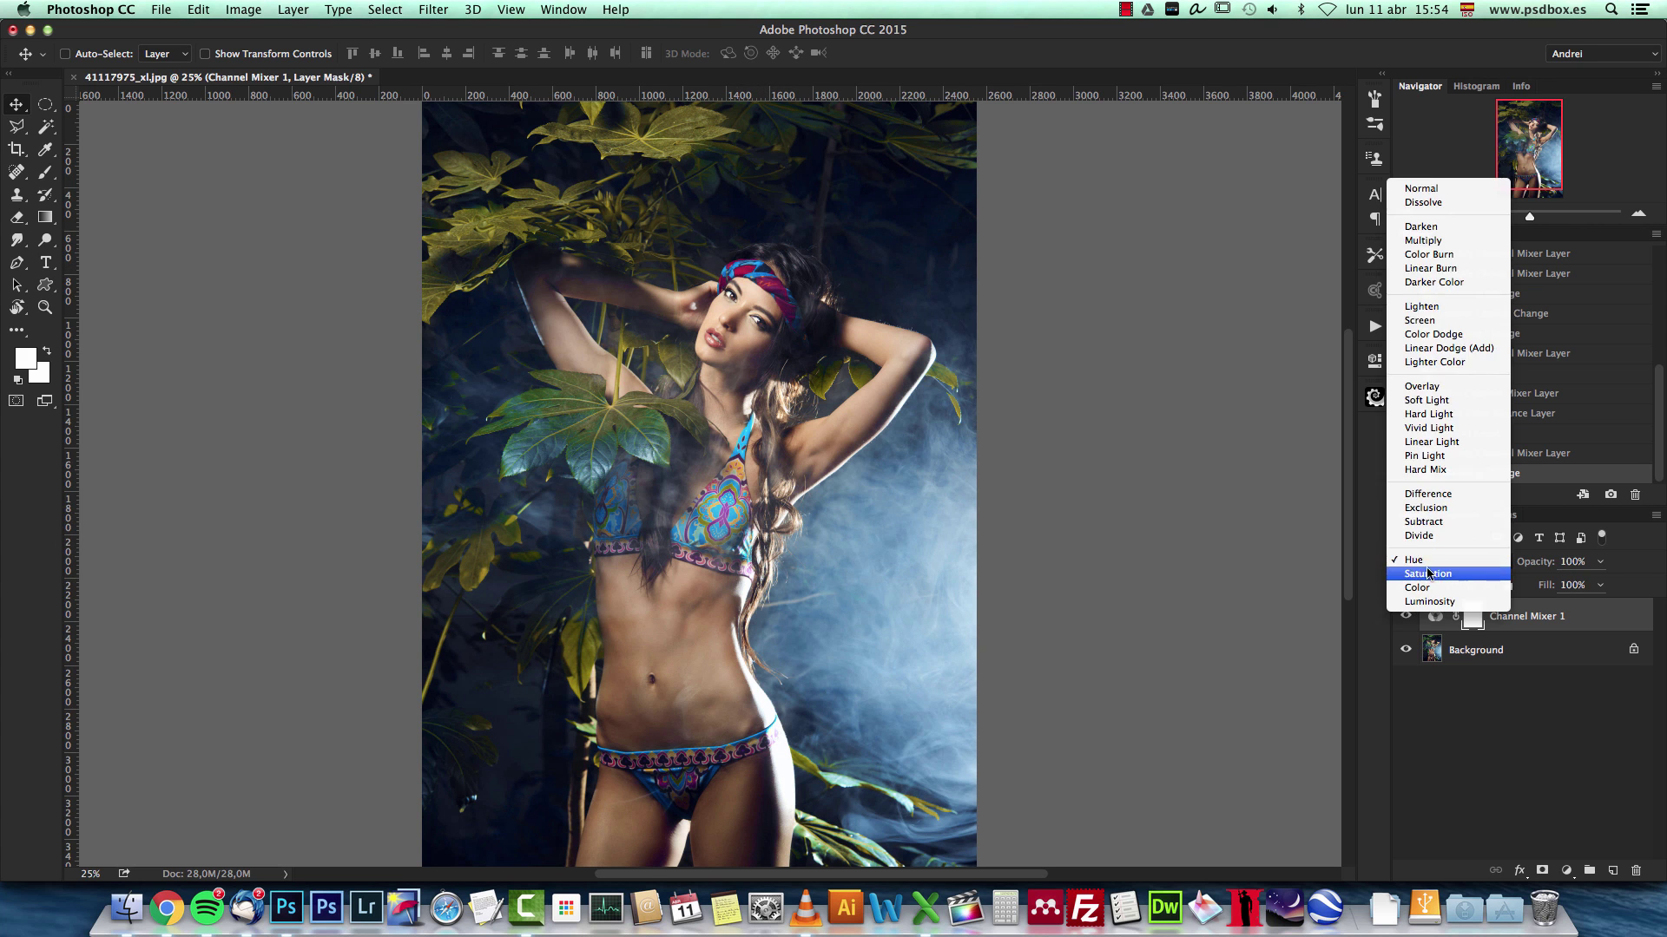
left_click(1433, 585)
left_click(1600, 562)
mouse_move(1602, 582)
left_mouse_down()
mouse_move(1559, 589)
mouse_move(1604, 589)
left_mouse_up()
left_click(1577, 627)
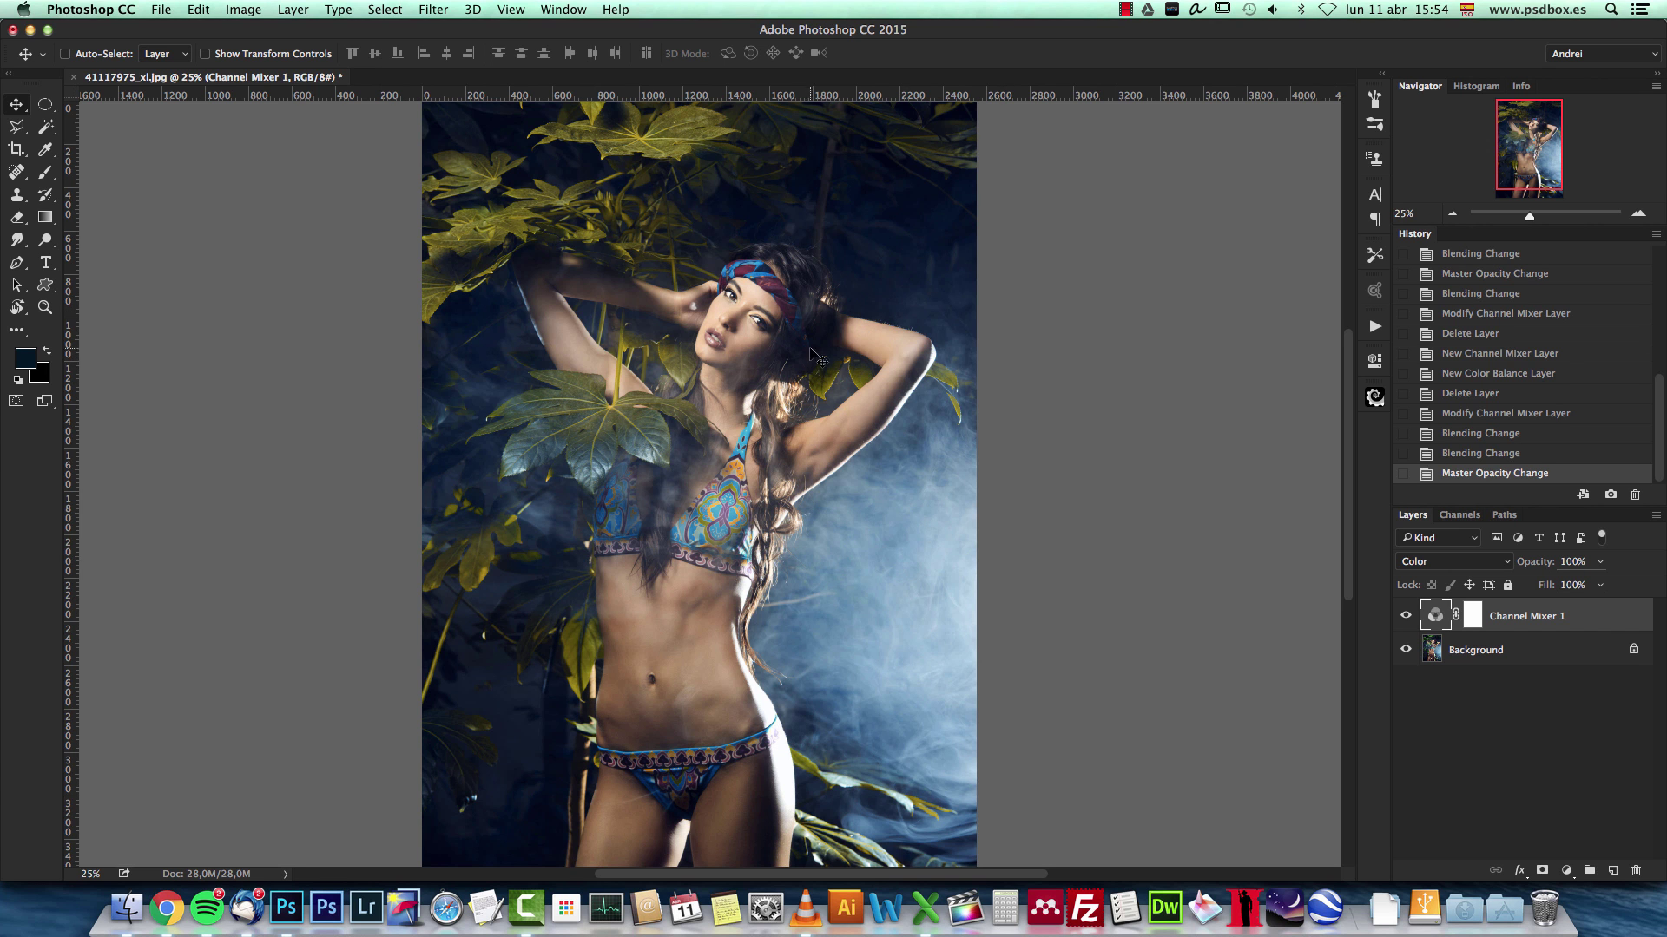
Reopen the Channel Mixer 1 layer's adjustment settings and return its blend mode to Normal
left_click(1473, 616)
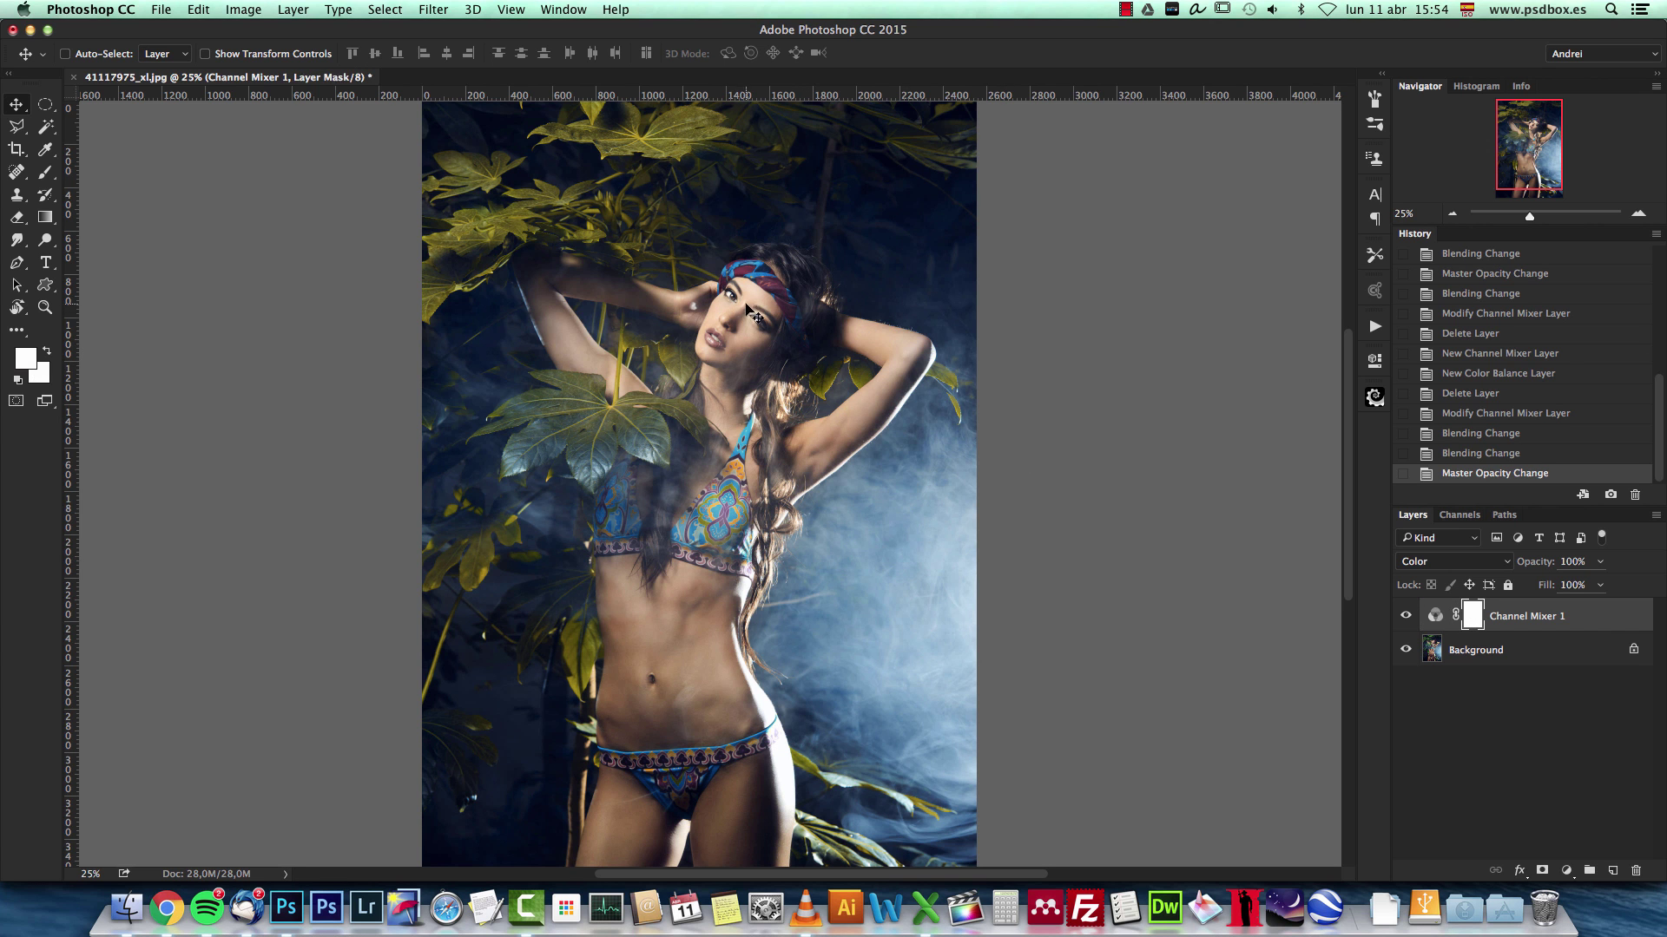
double_click(1435, 615)
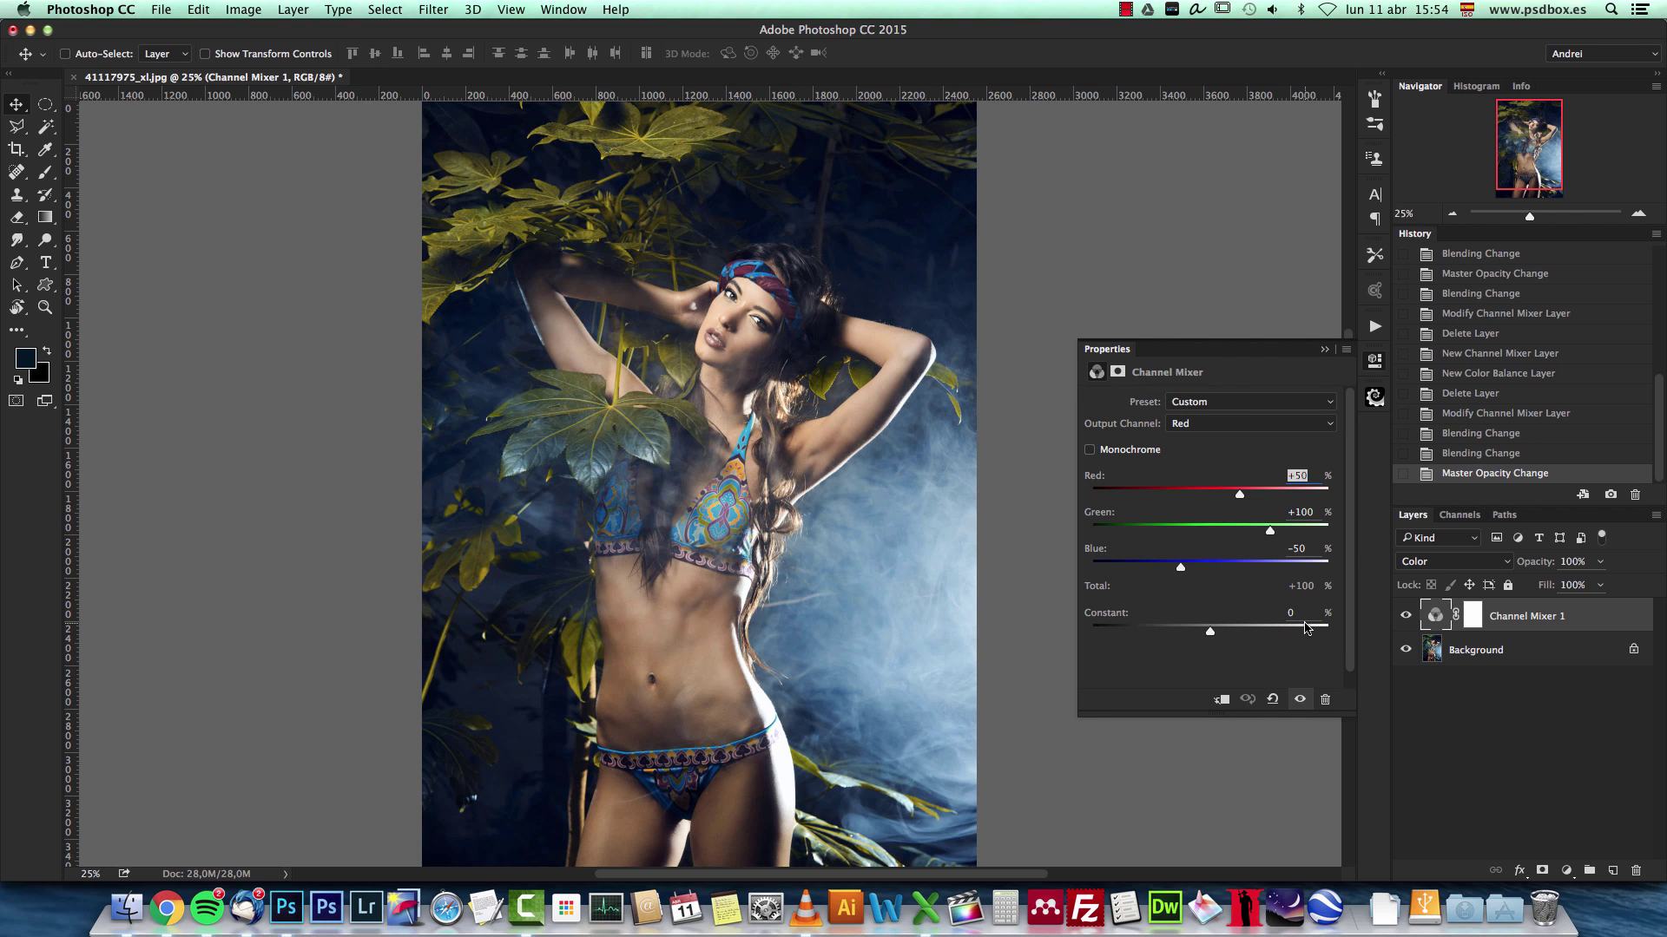
left_click(1430, 559)
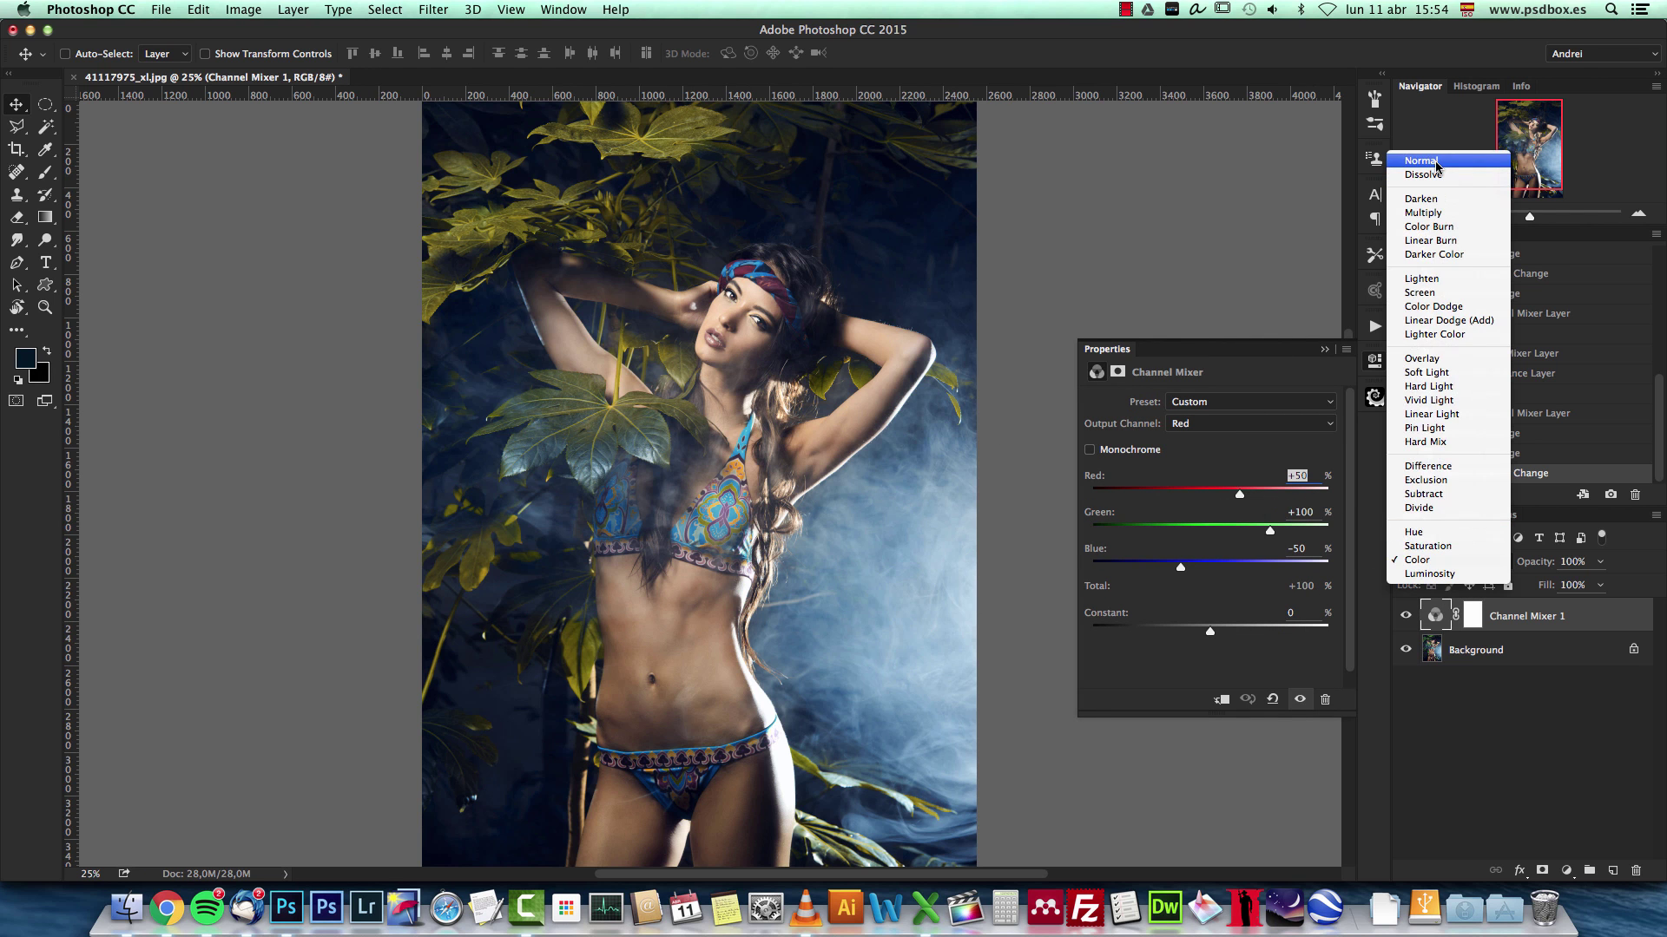
left_click(1437, 163)
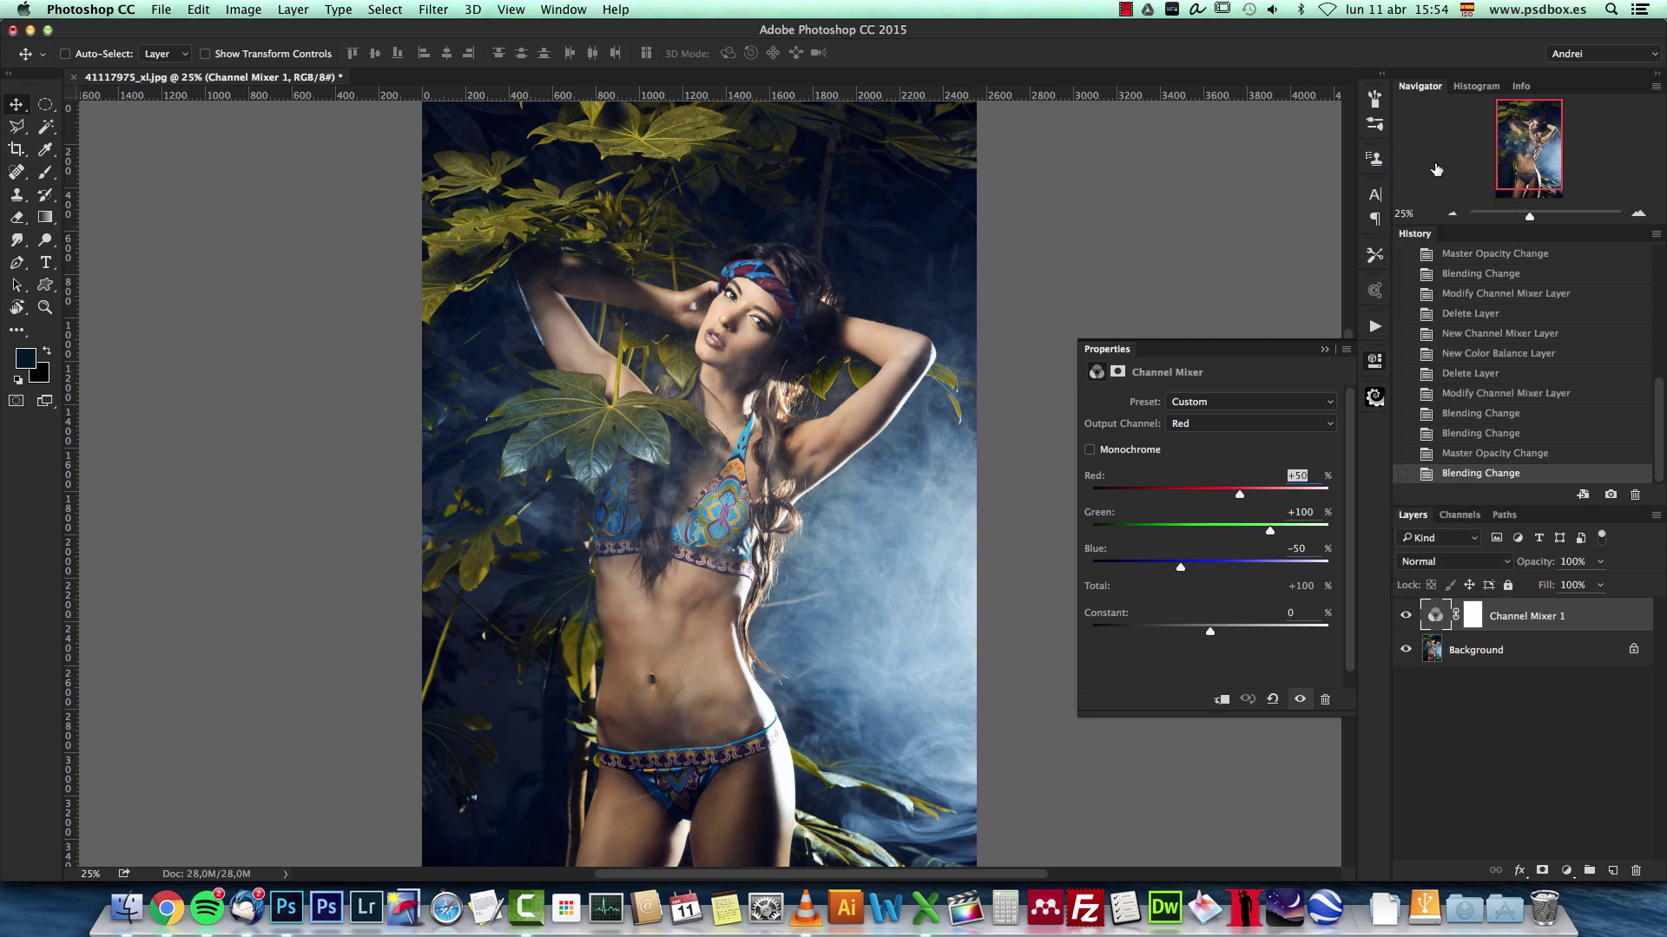
In the Blue output channel, set the blue source to 0% and the green source to 100%
left_click(1214, 425)
left_click(1202, 449)
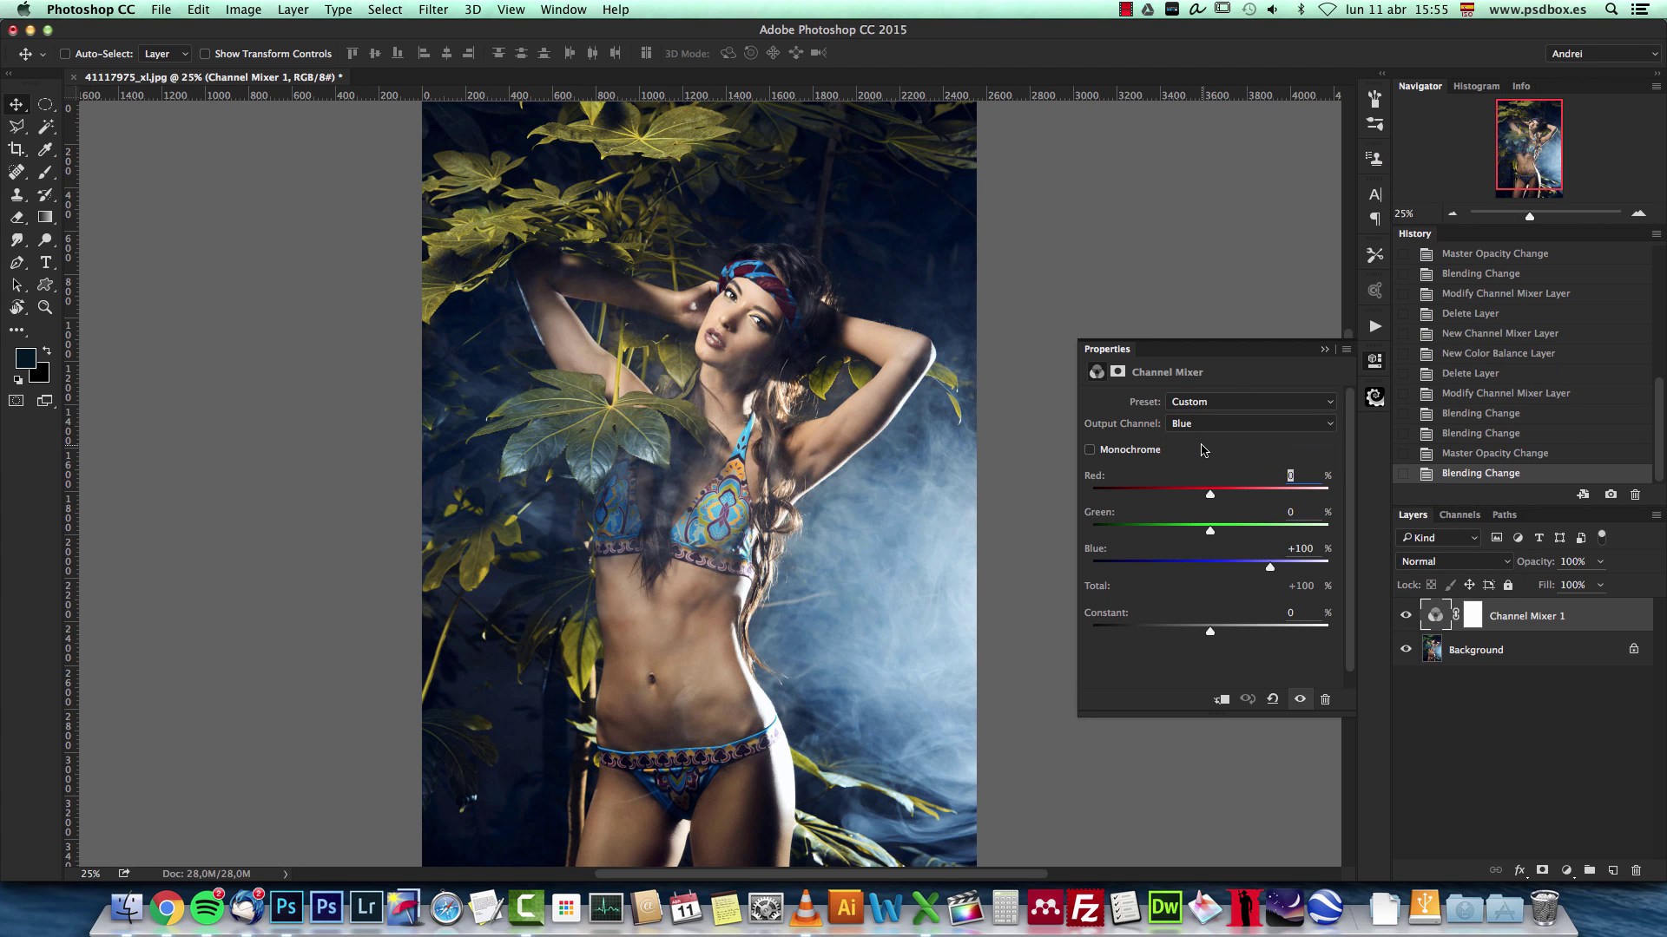
left_click(1315, 544)
type("0")
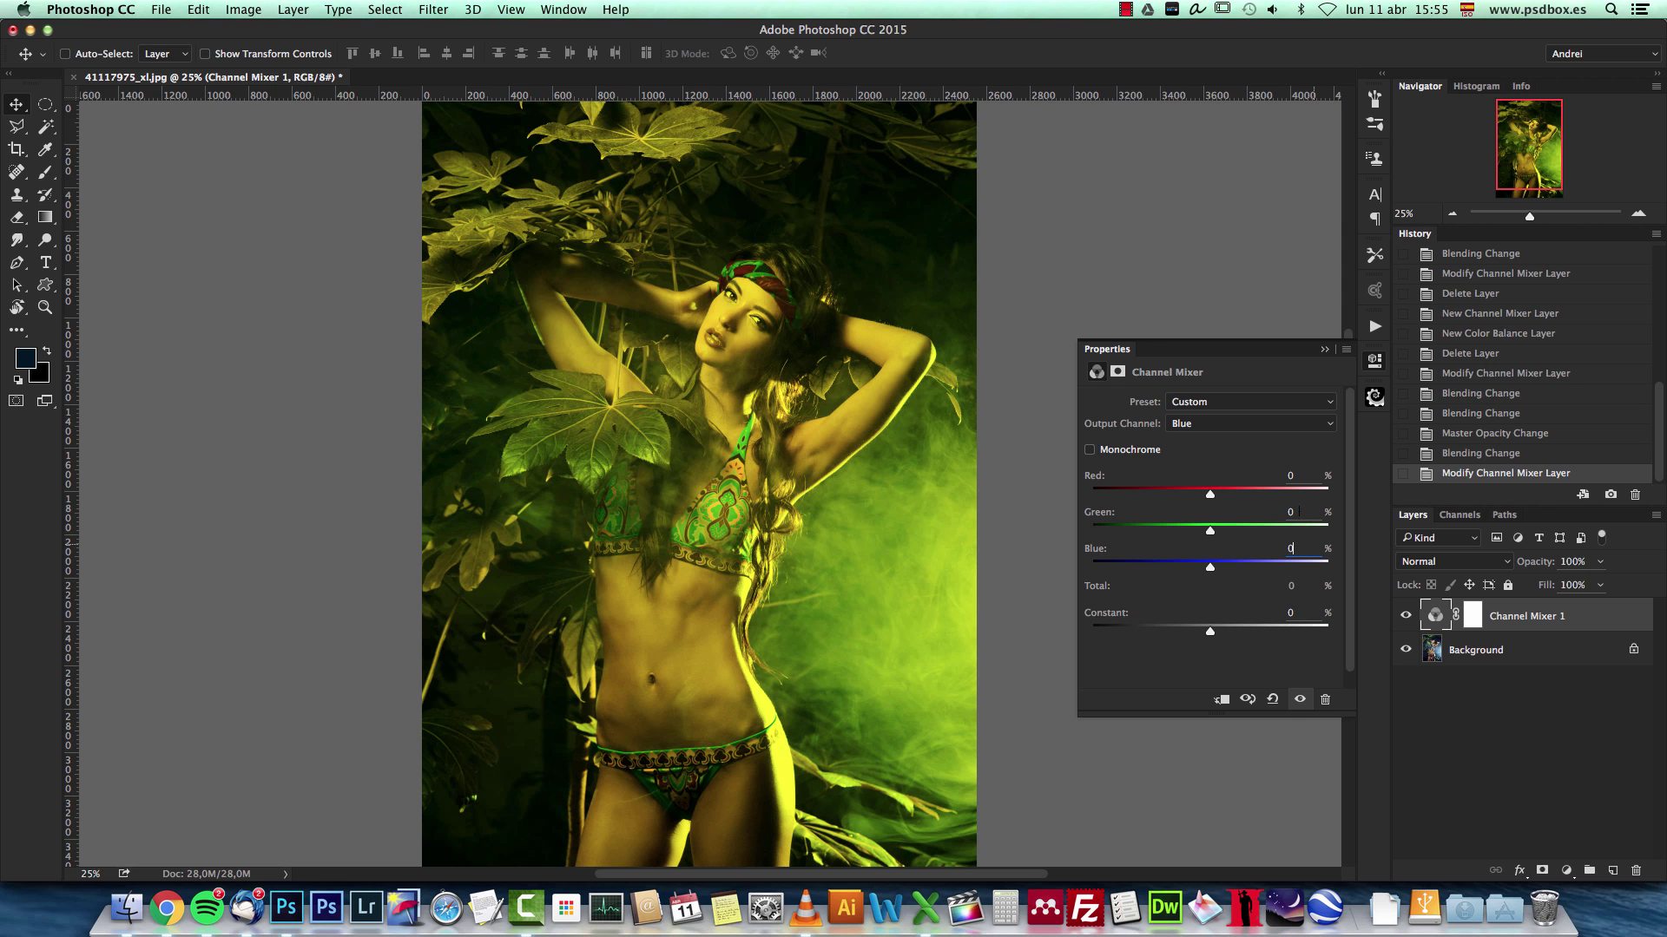
type("100")
key("Return")
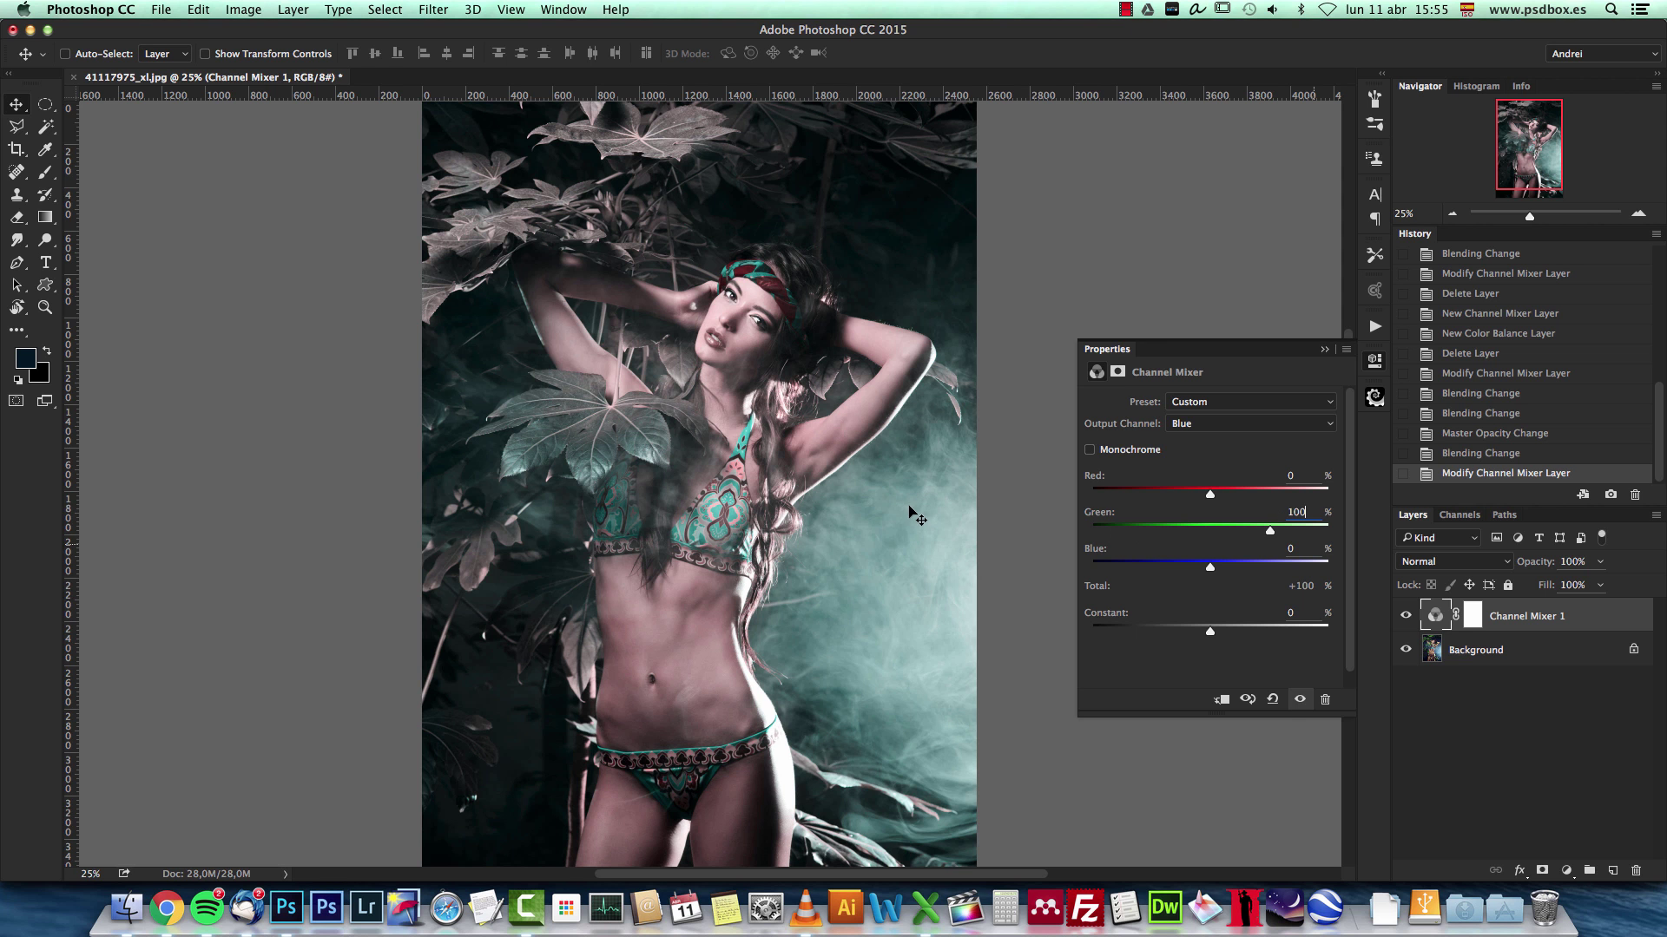
Set the Blue output channel's mix to red 50%, green 100% and blue -50%
left_click(1284, 511)
type("5050")
key("Return")
left_click(1205, 546)
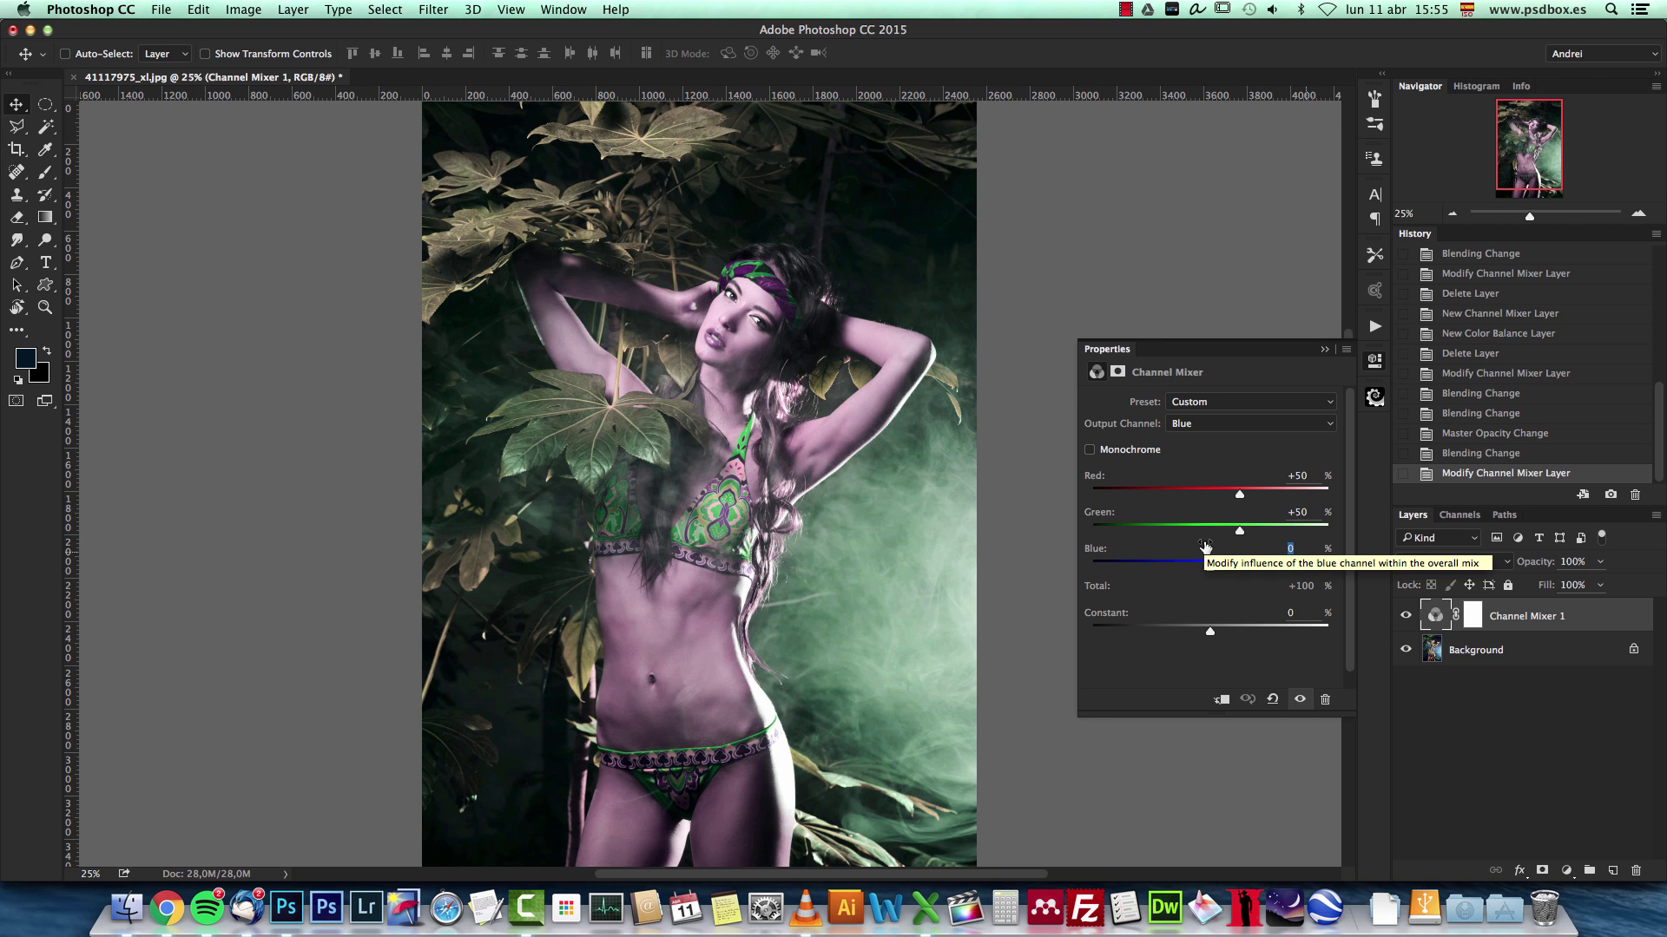
type("-50")
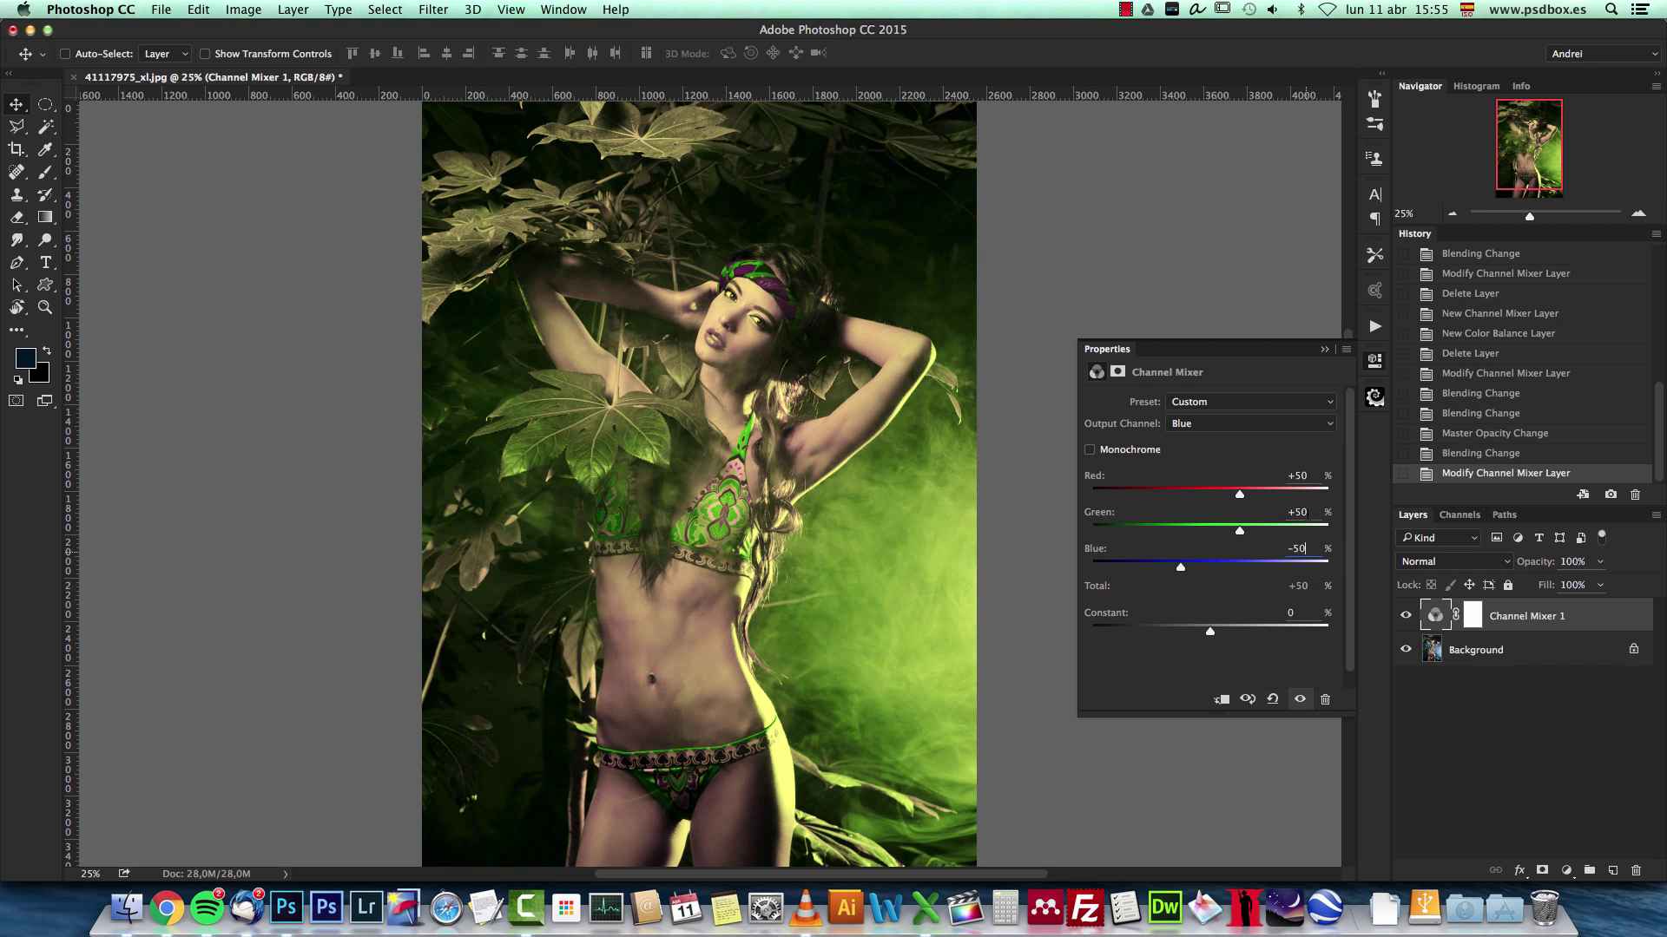
left_click(1306, 512)
type("100")
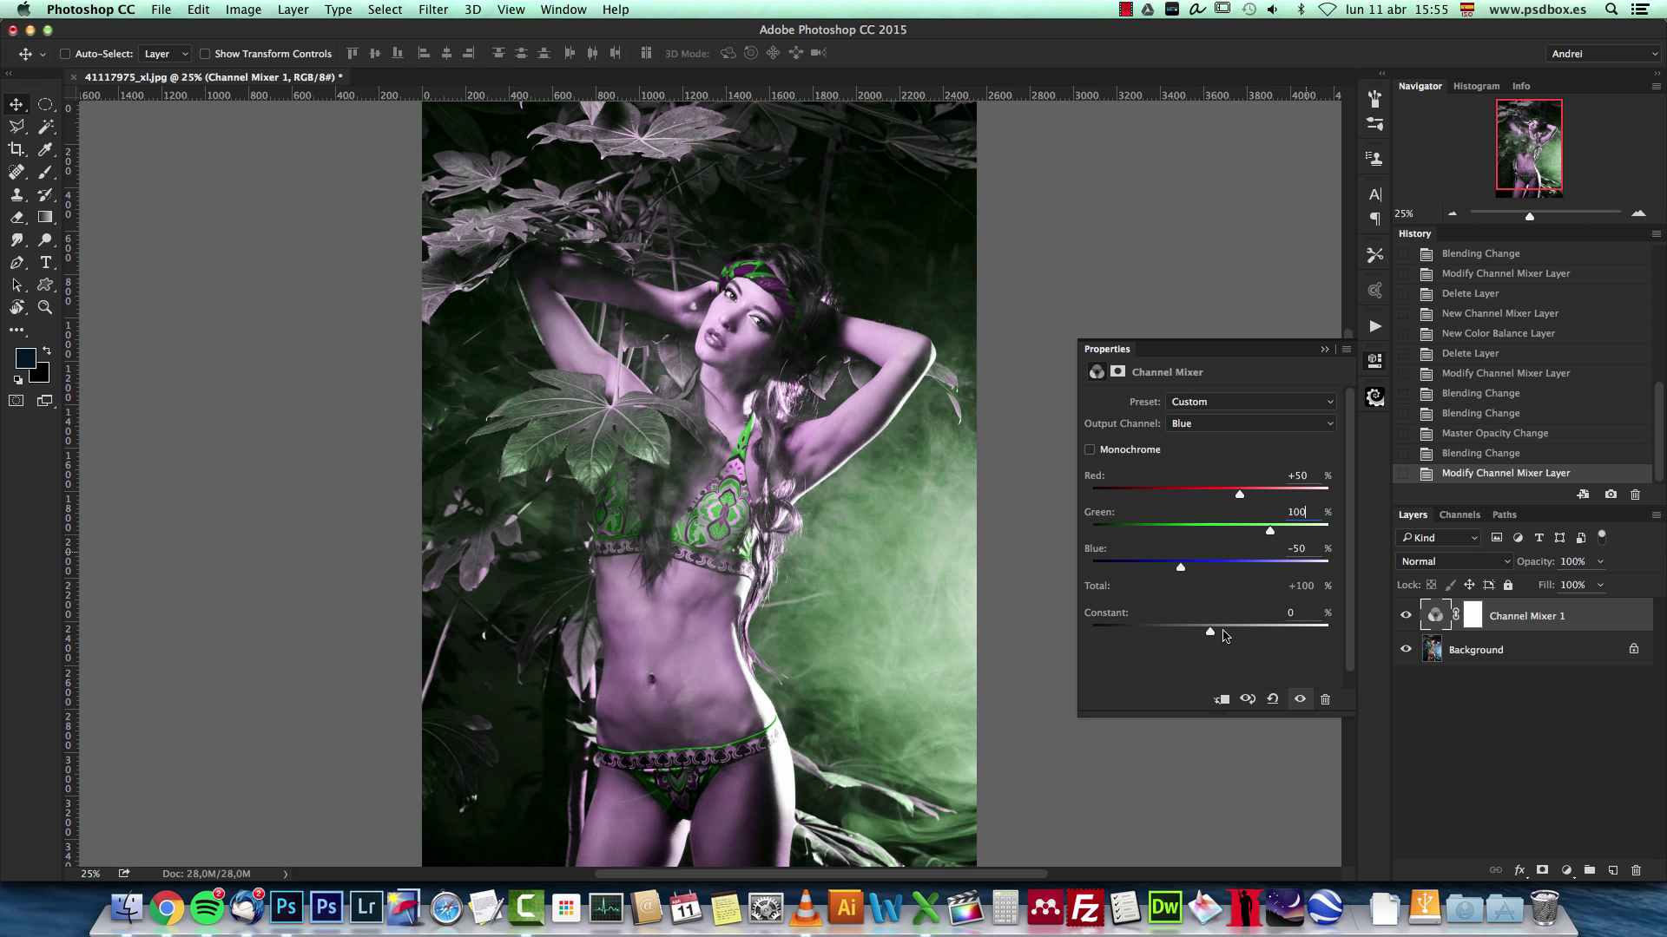
Try negative and positive Constant values in the Blue output channel, such as -111% and +60%, and return it to 0%
left_click_drag(1207, 638, 1195, 640)
left_click_drag(1193, 636, 1144, 640)
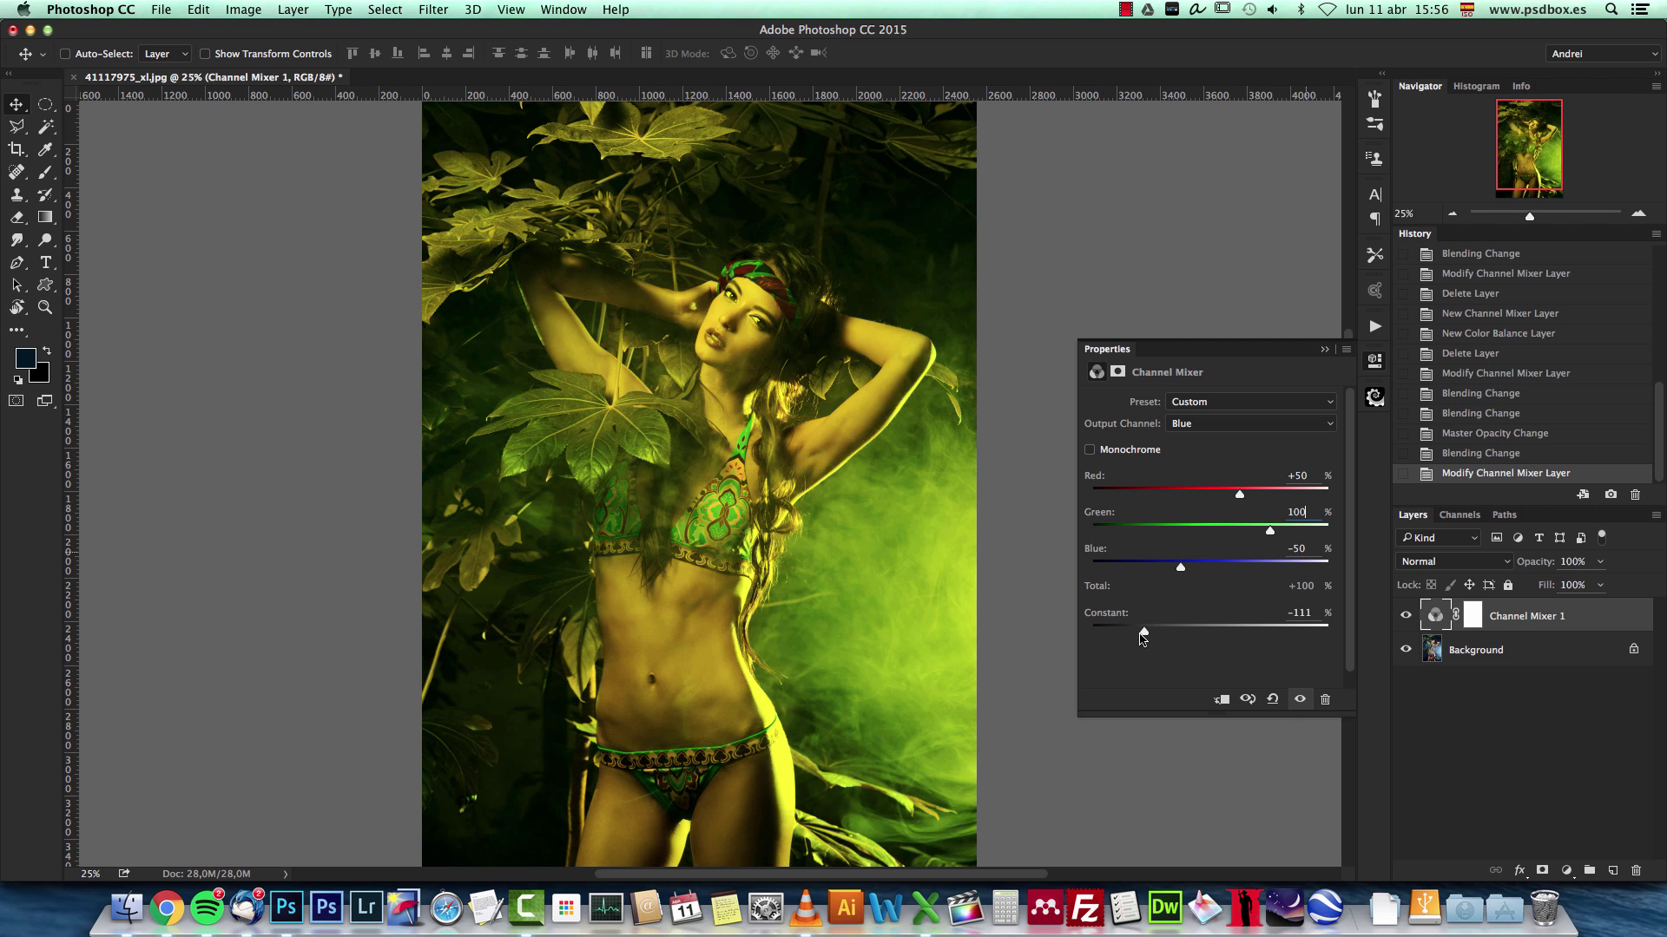
left_click_drag(1144, 635, 1247, 636)
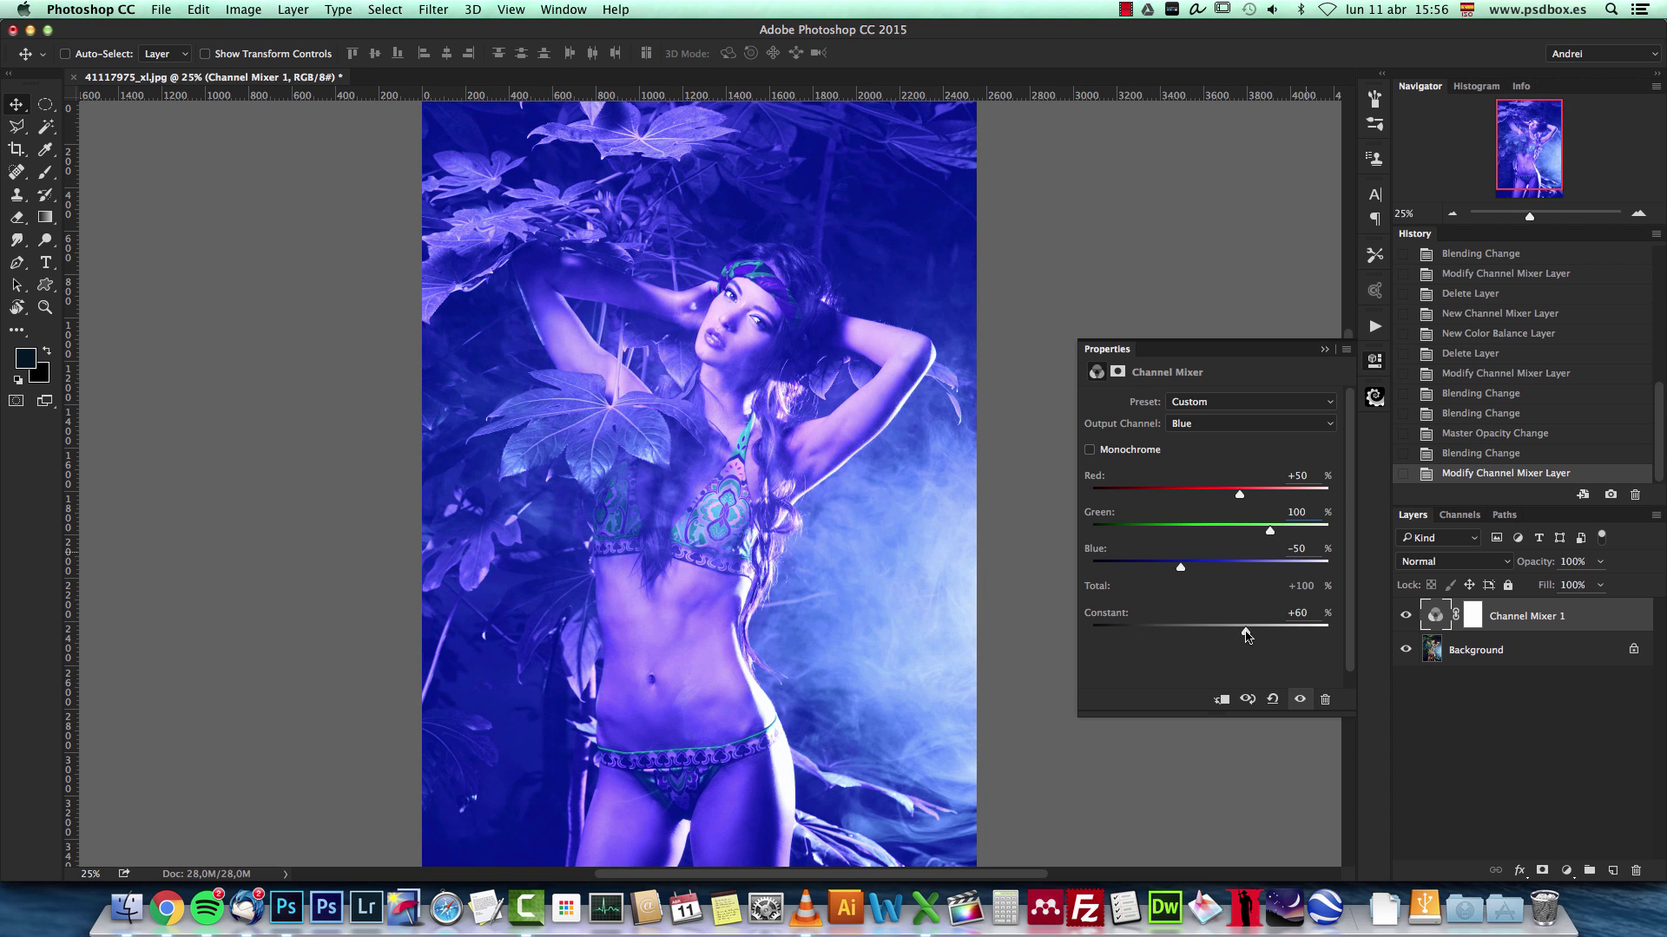
left_click(1305, 613)
type("10")
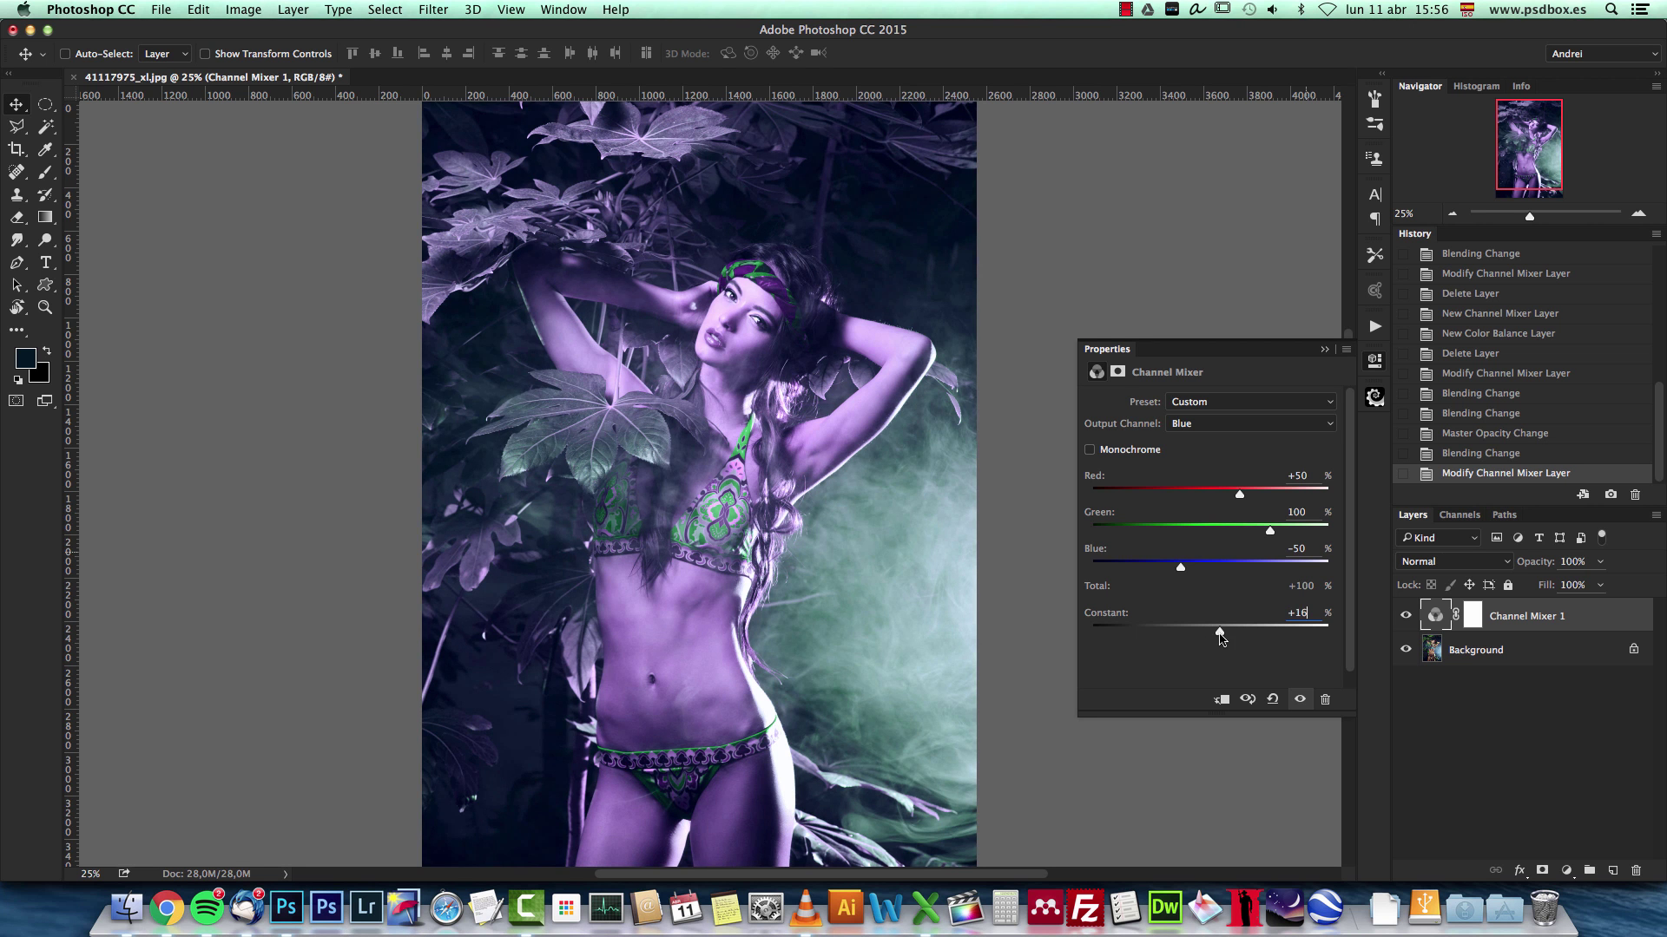
left_click_drag(1221, 638, 1255, 636)
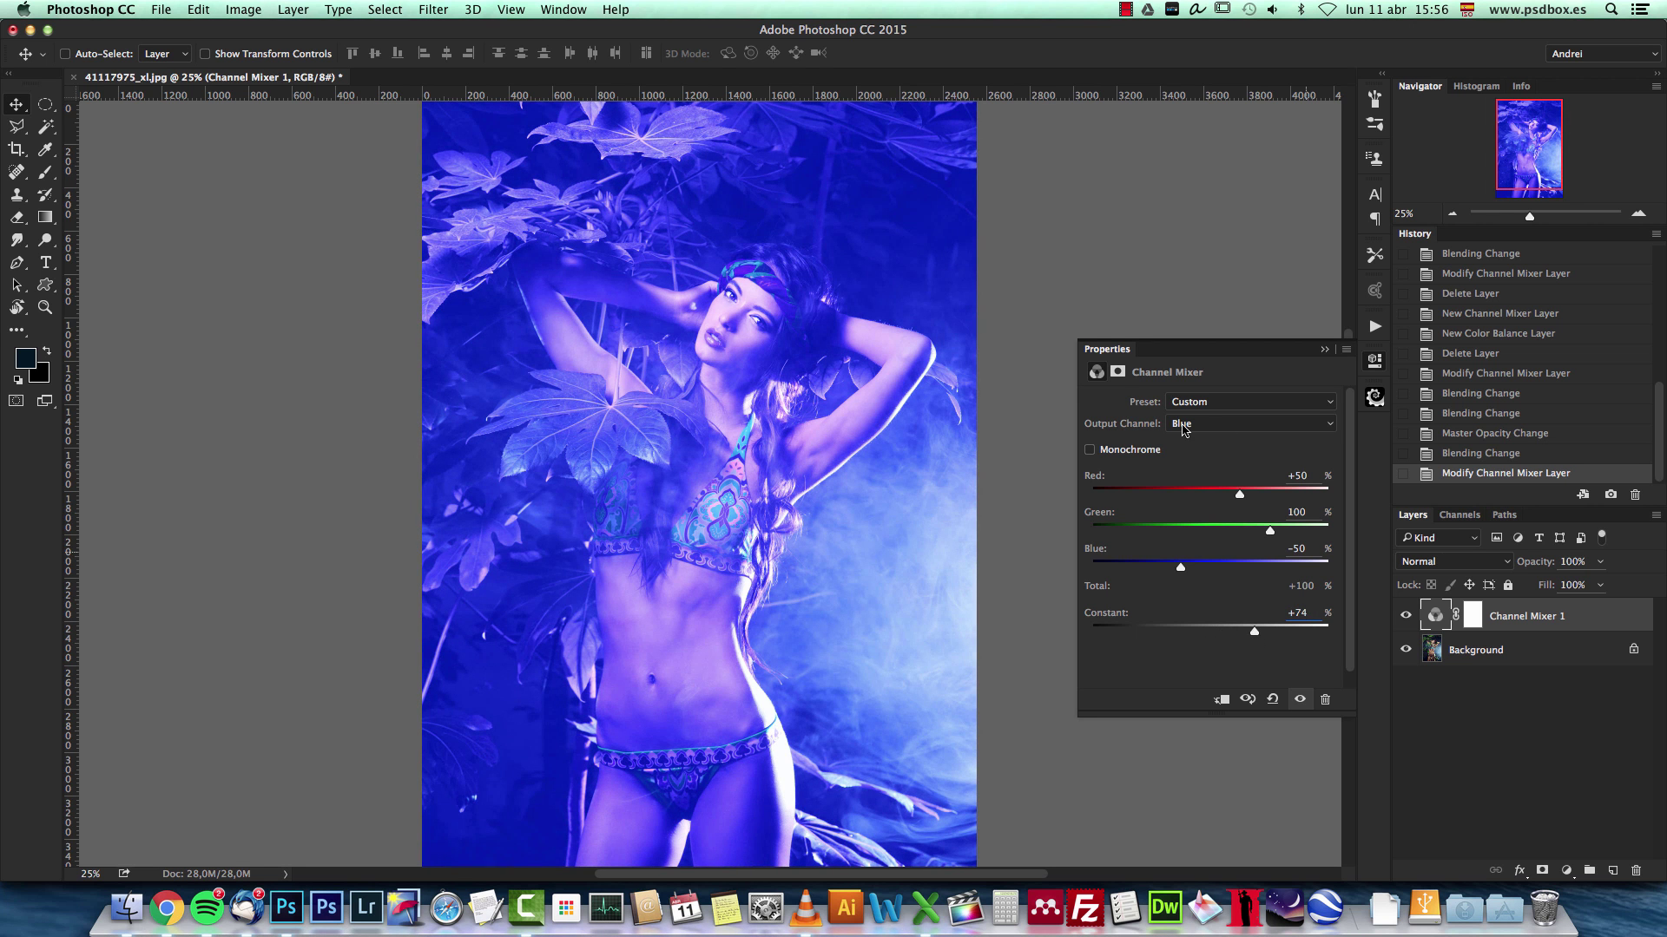
left_click_drag(1254, 632, 1182, 637)
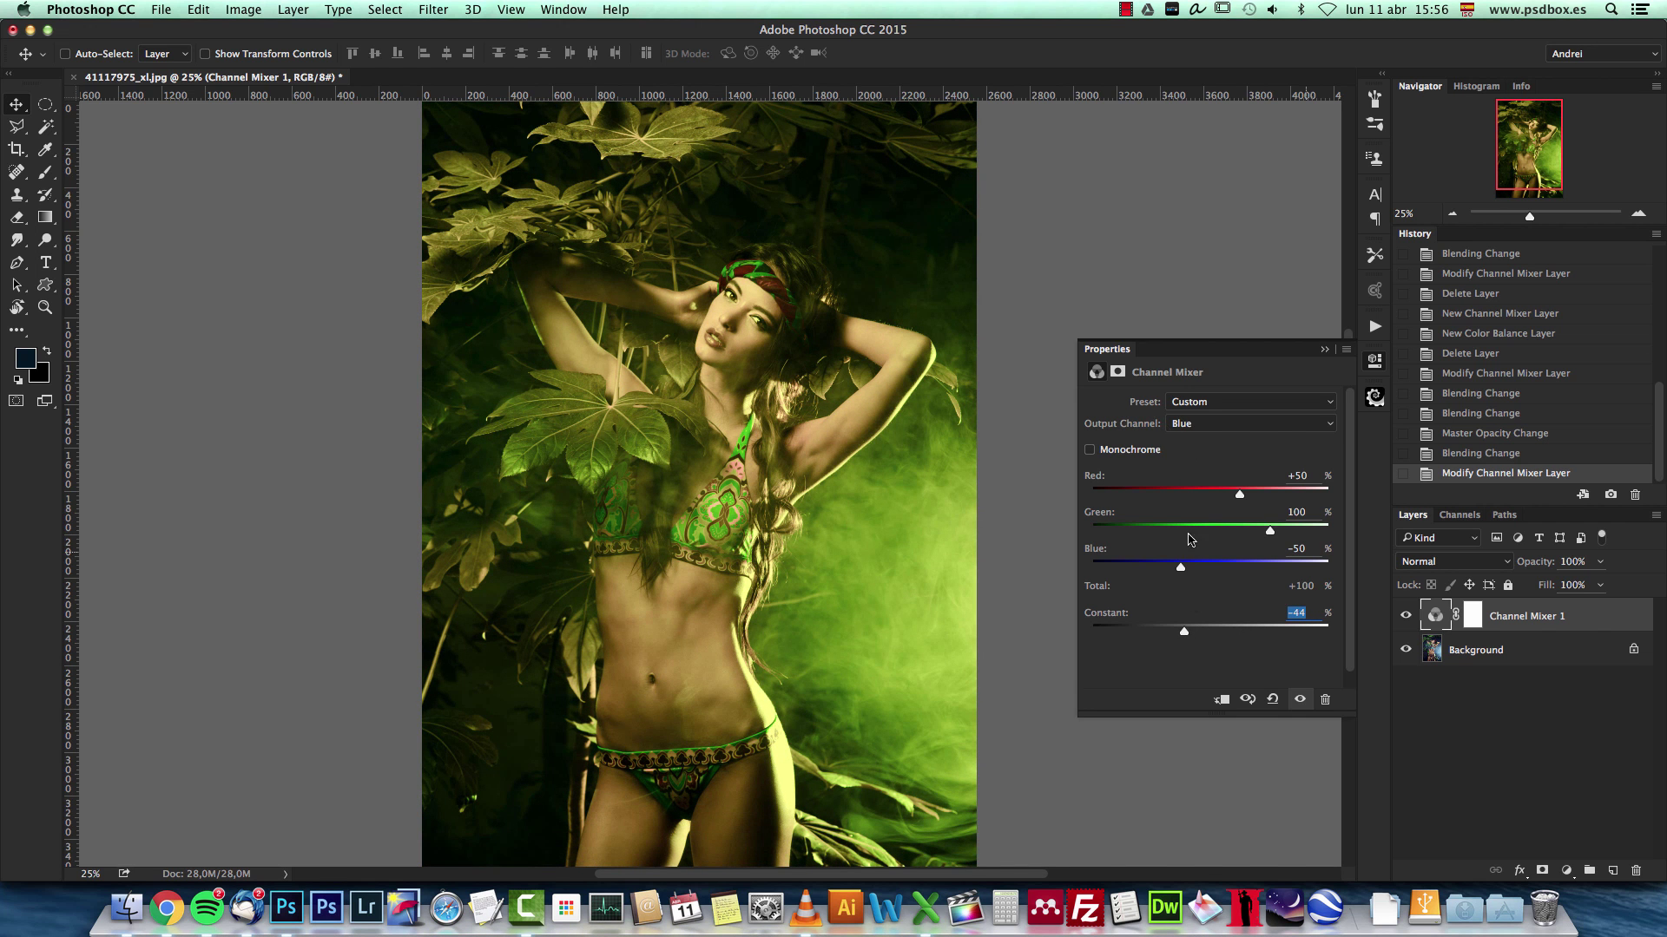
type("0")
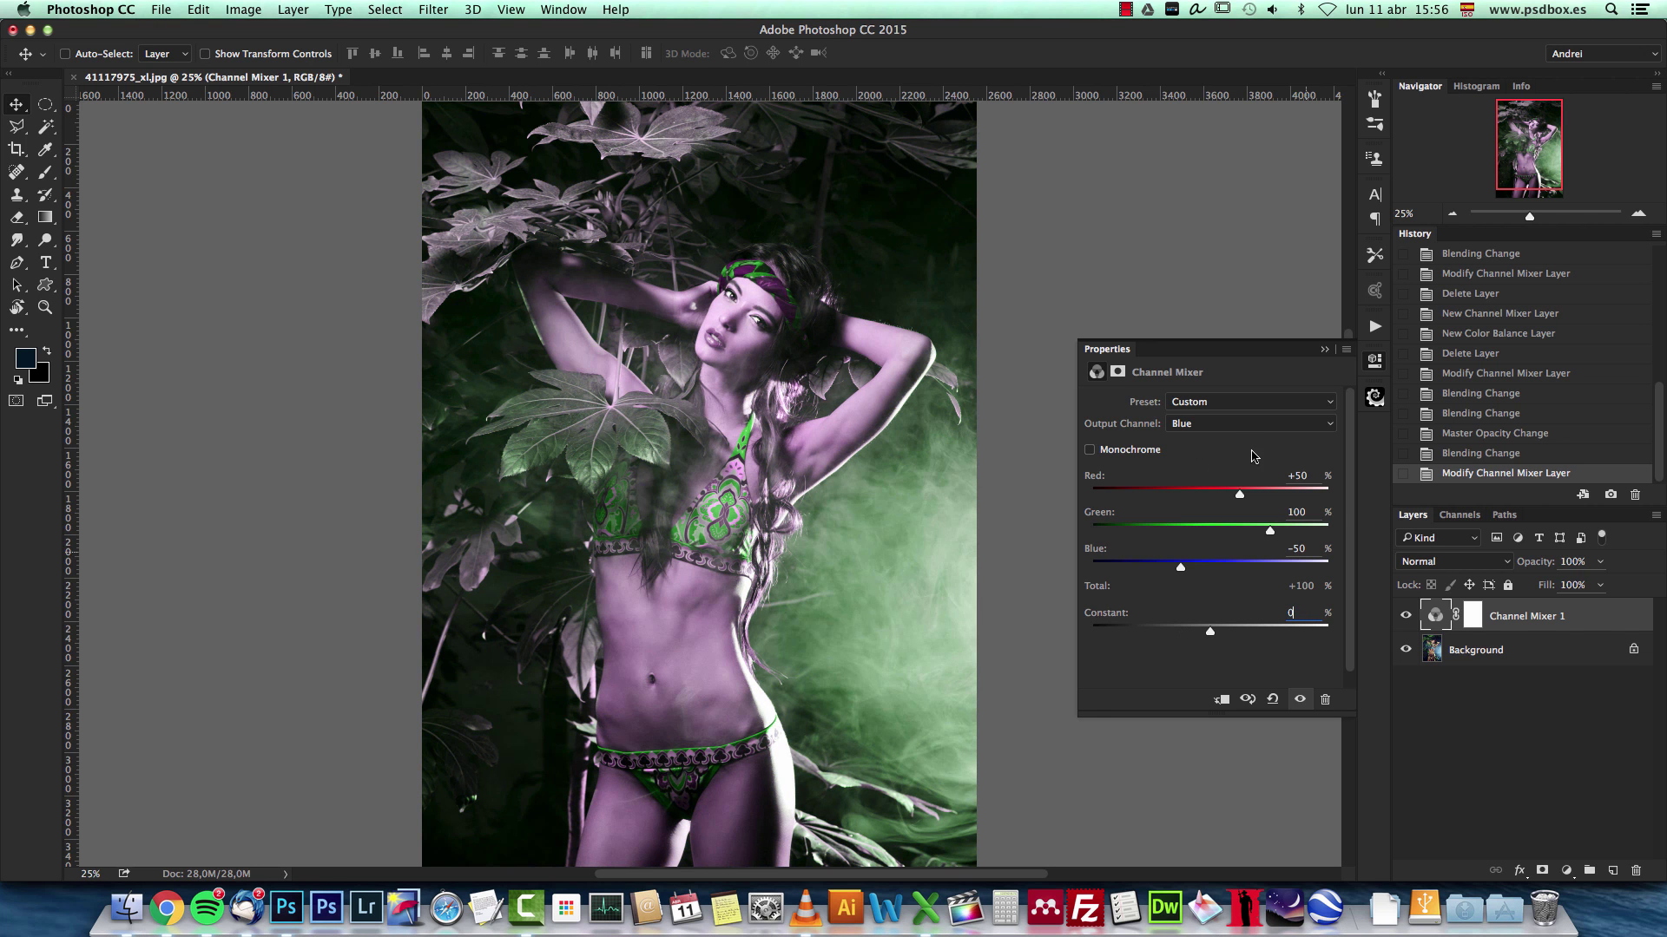
Try a Constant of -35% in the Green output channel and return it to 0%
left_click(1227, 424)
left_click(1200, 410)
mouse_move(1211, 635)
left_mouse_down()
mouse_move(1237, 635)
mouse_move(1189, 632)
left_mouse_up()
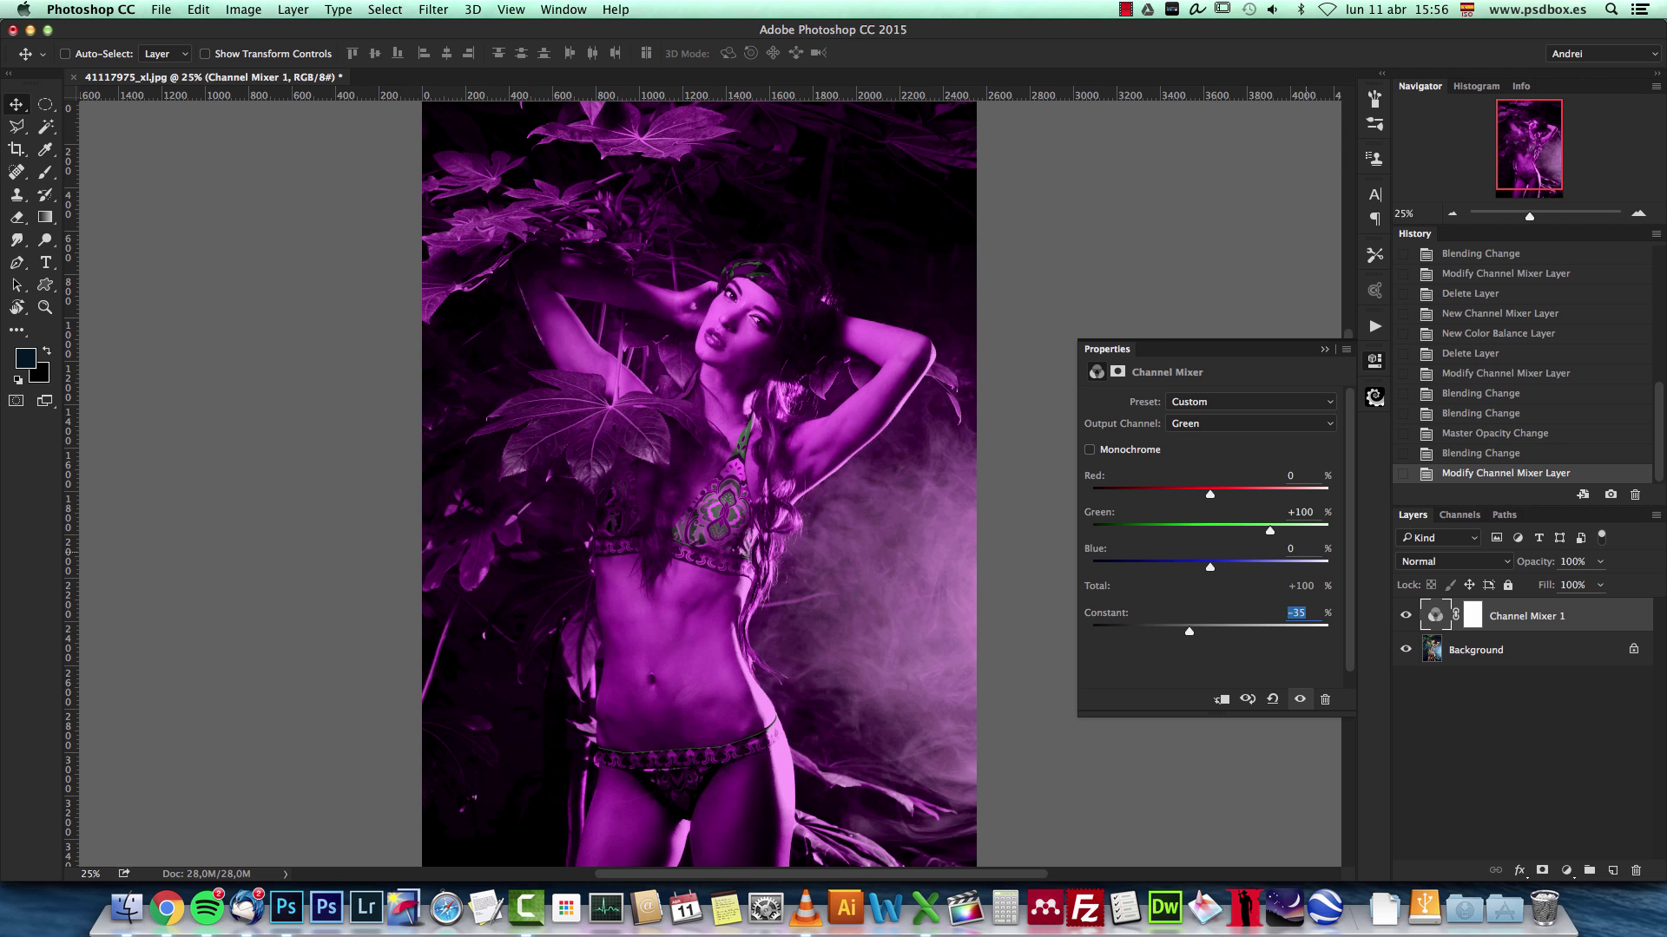
type("0")
Try a Constant of -53% in the Red output channel, return it to 0% and switch to the Green output channel
left_click(1222, 425)
left_click(1209, 590)
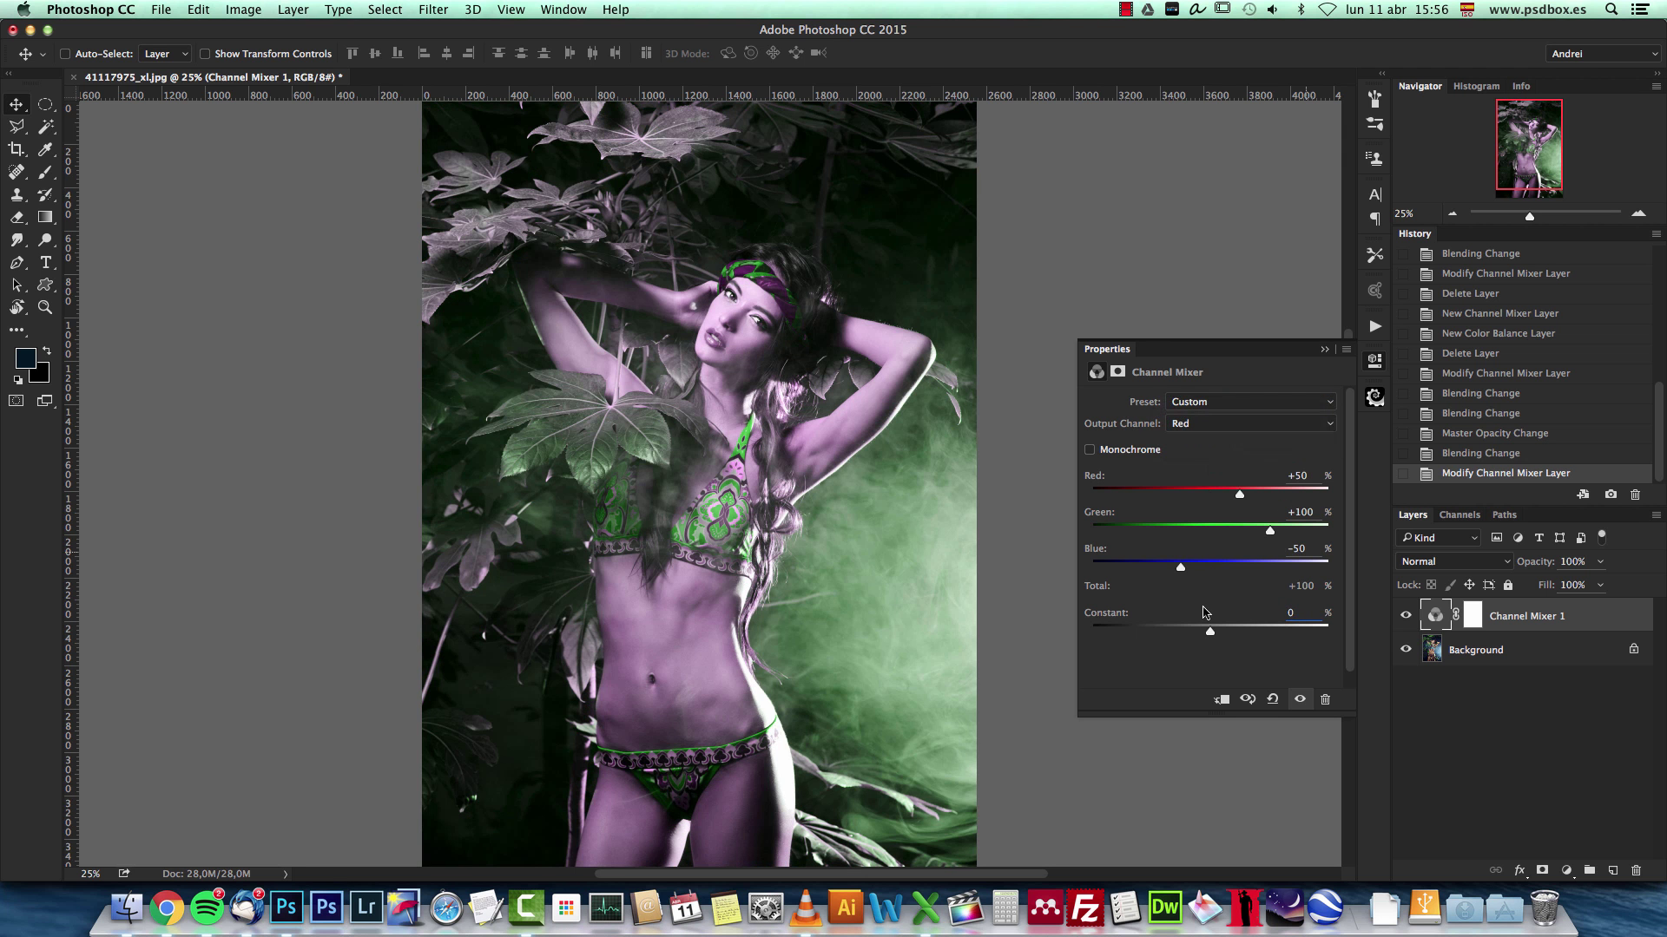
mouse_move(1209, 631)
left_mouse_down()
mouse_move(1242, 636)
mouse_move(1181, 636)
left_mouse_up()
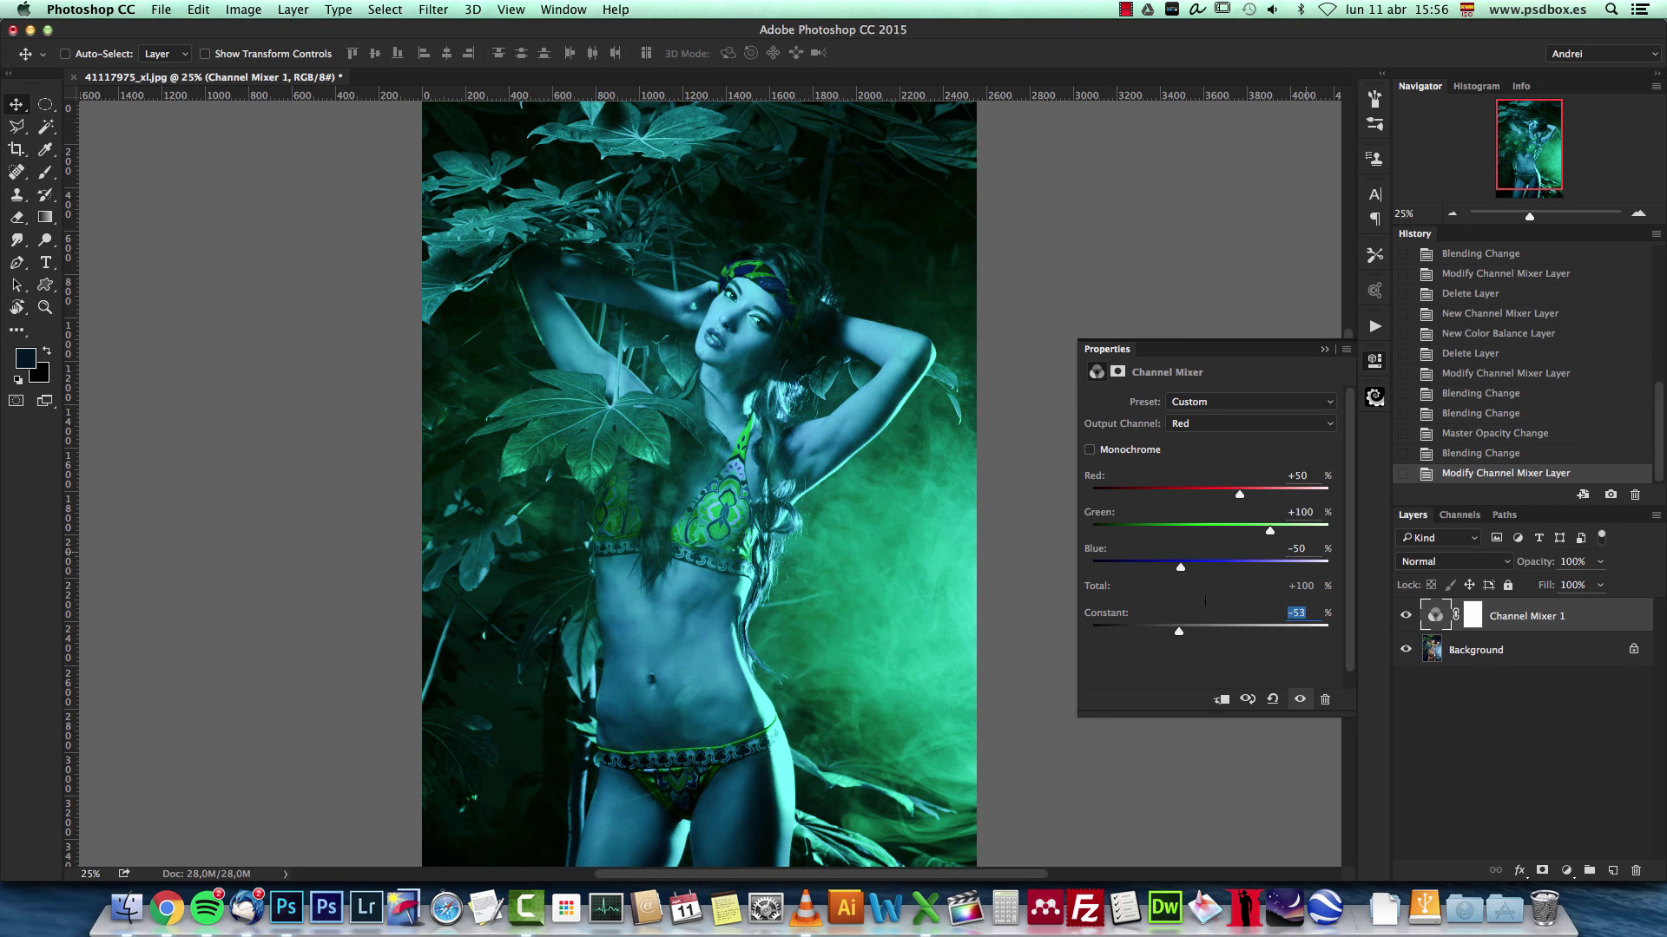
type("0")
key("alt+4")
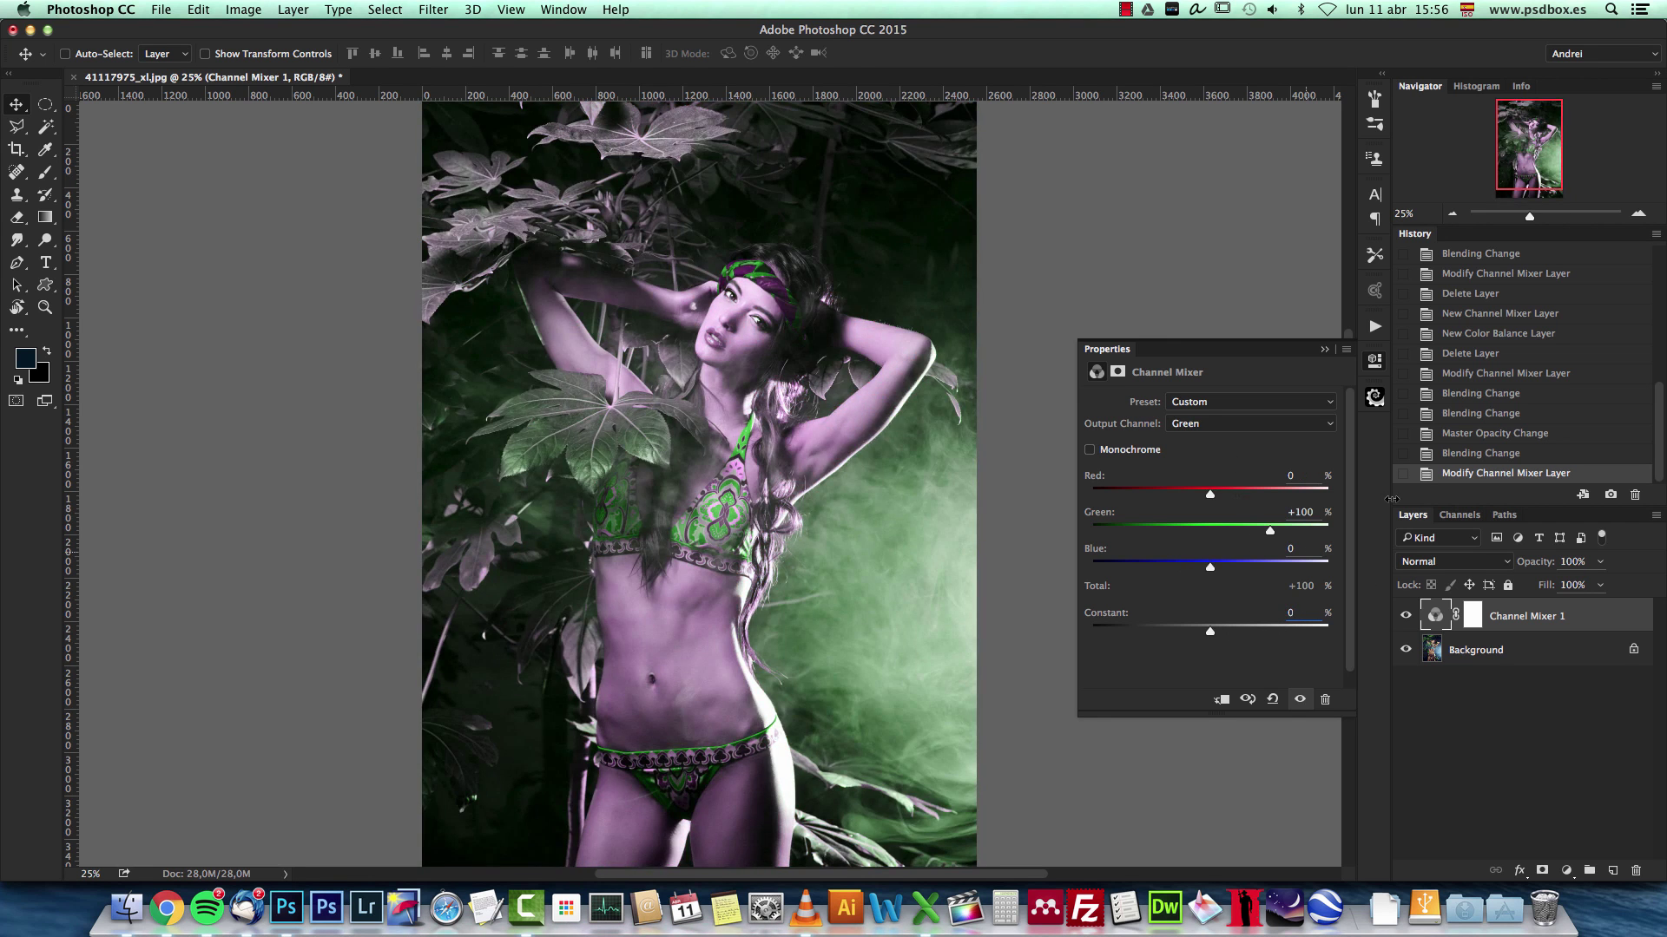
Try the Soft Light blend mode at 30% opacity on the Channel Mixer 1 layer and compare by toggling its visibility
left_click(1452, 564)
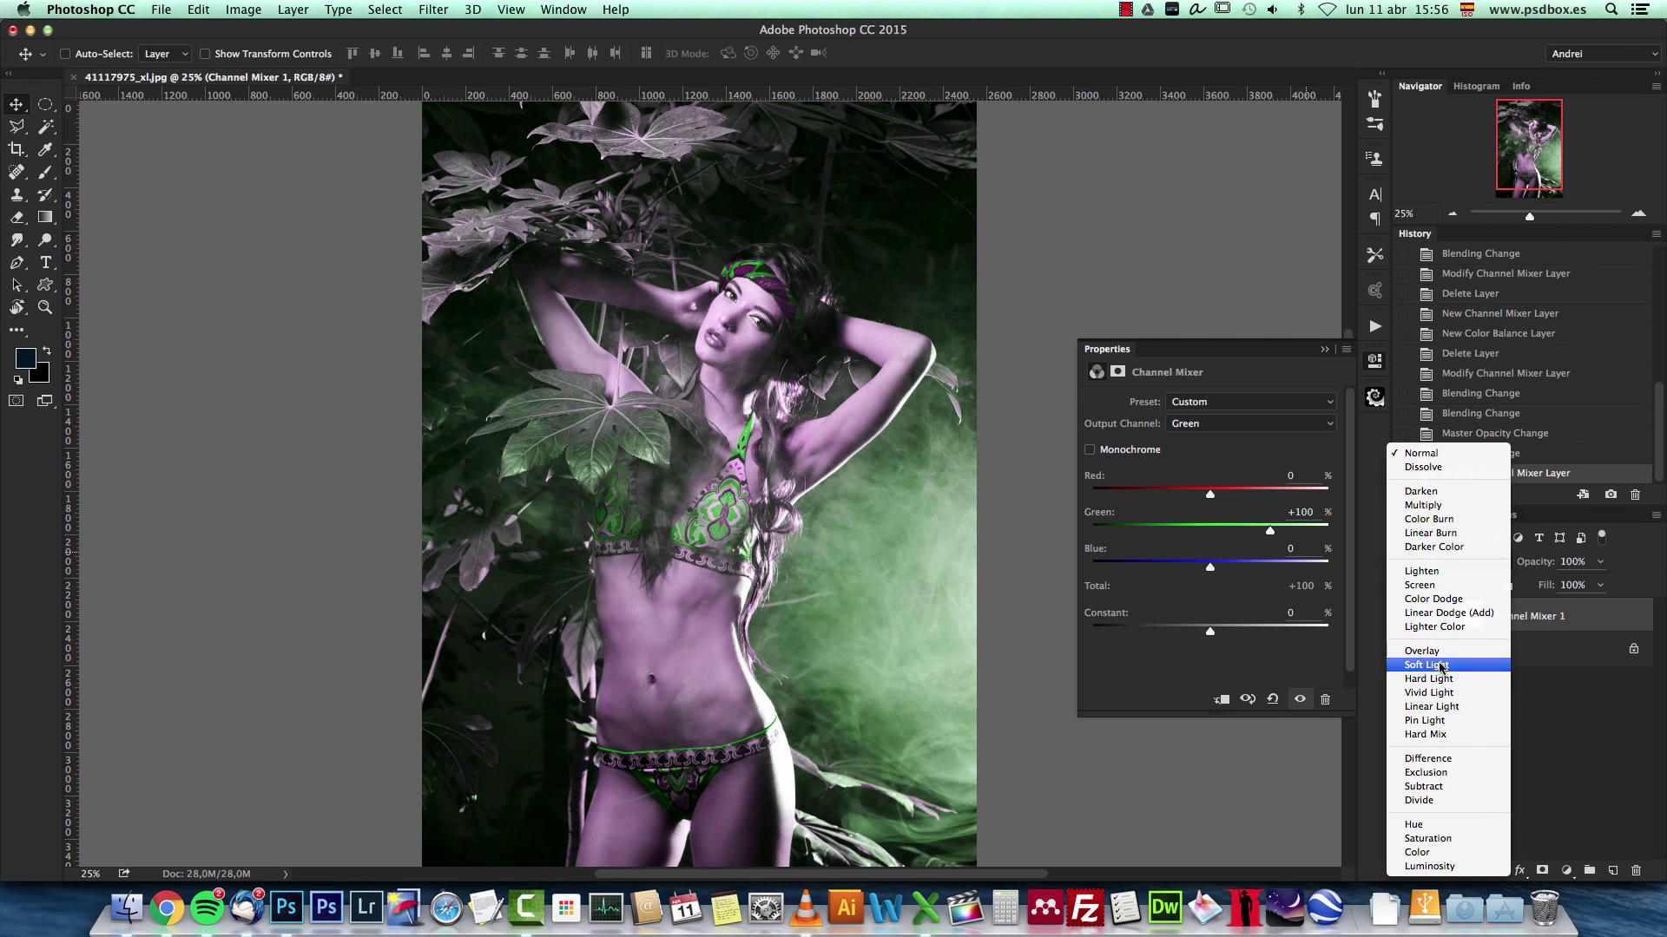
left_click(1441, 667)
left_click_drag(1602, 563, 1542, 584)
left_click(1409, 618)
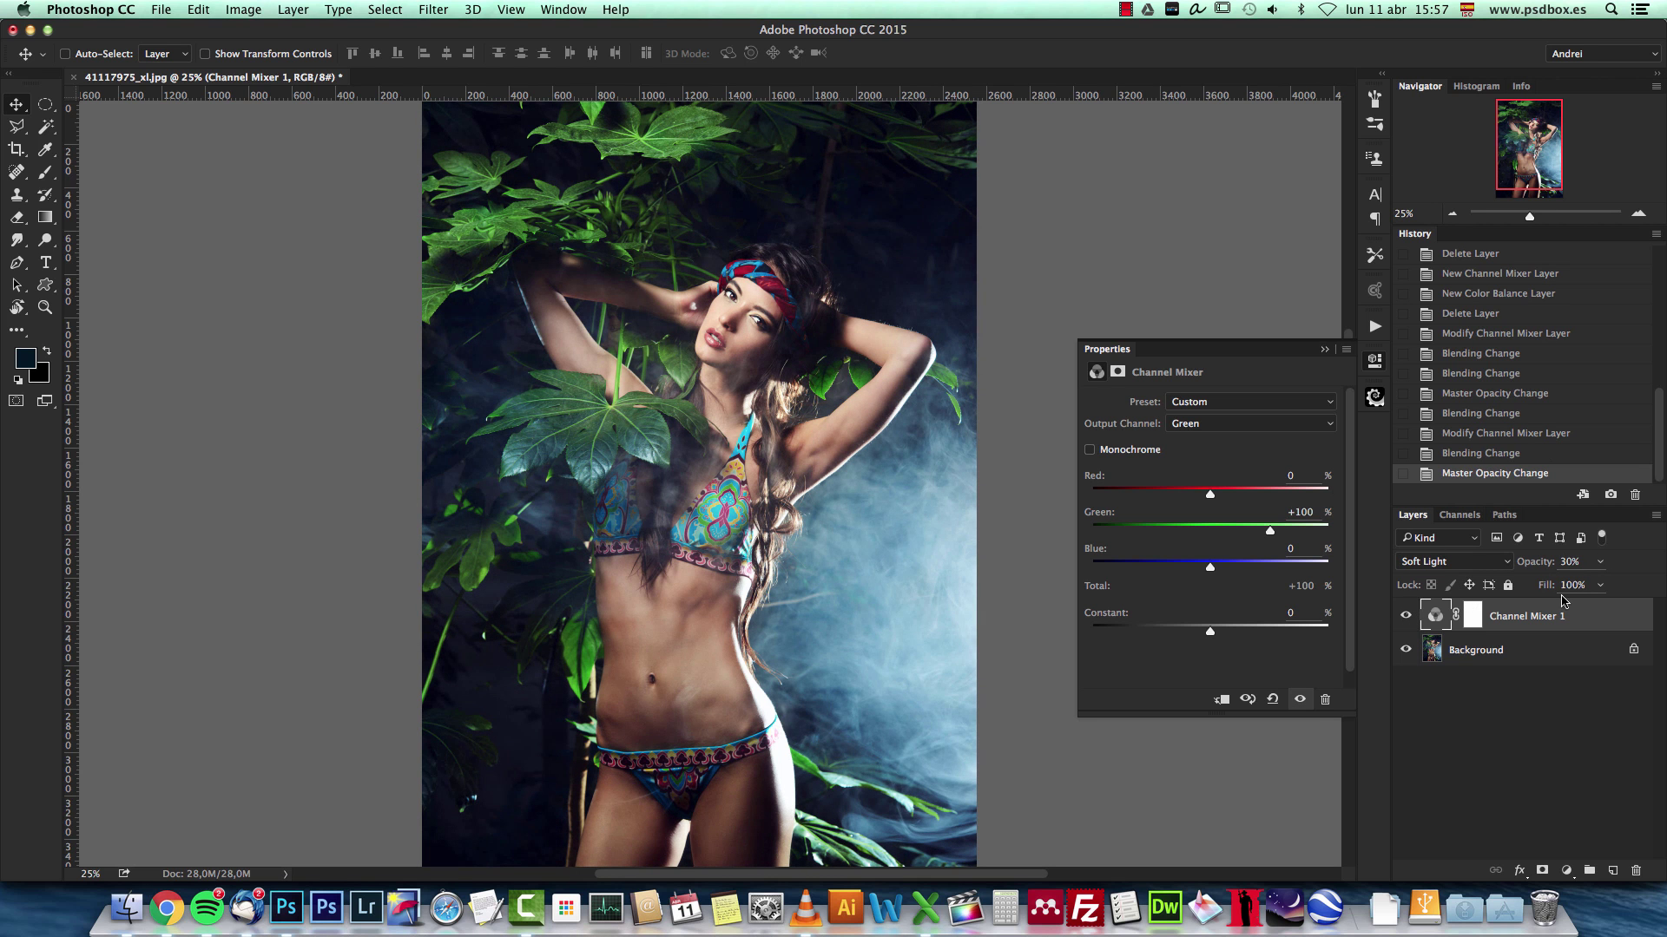
Try the Saturation blend mode on the Channel Mixer 1 layer, and change it to Color
left_click(1475, 560)
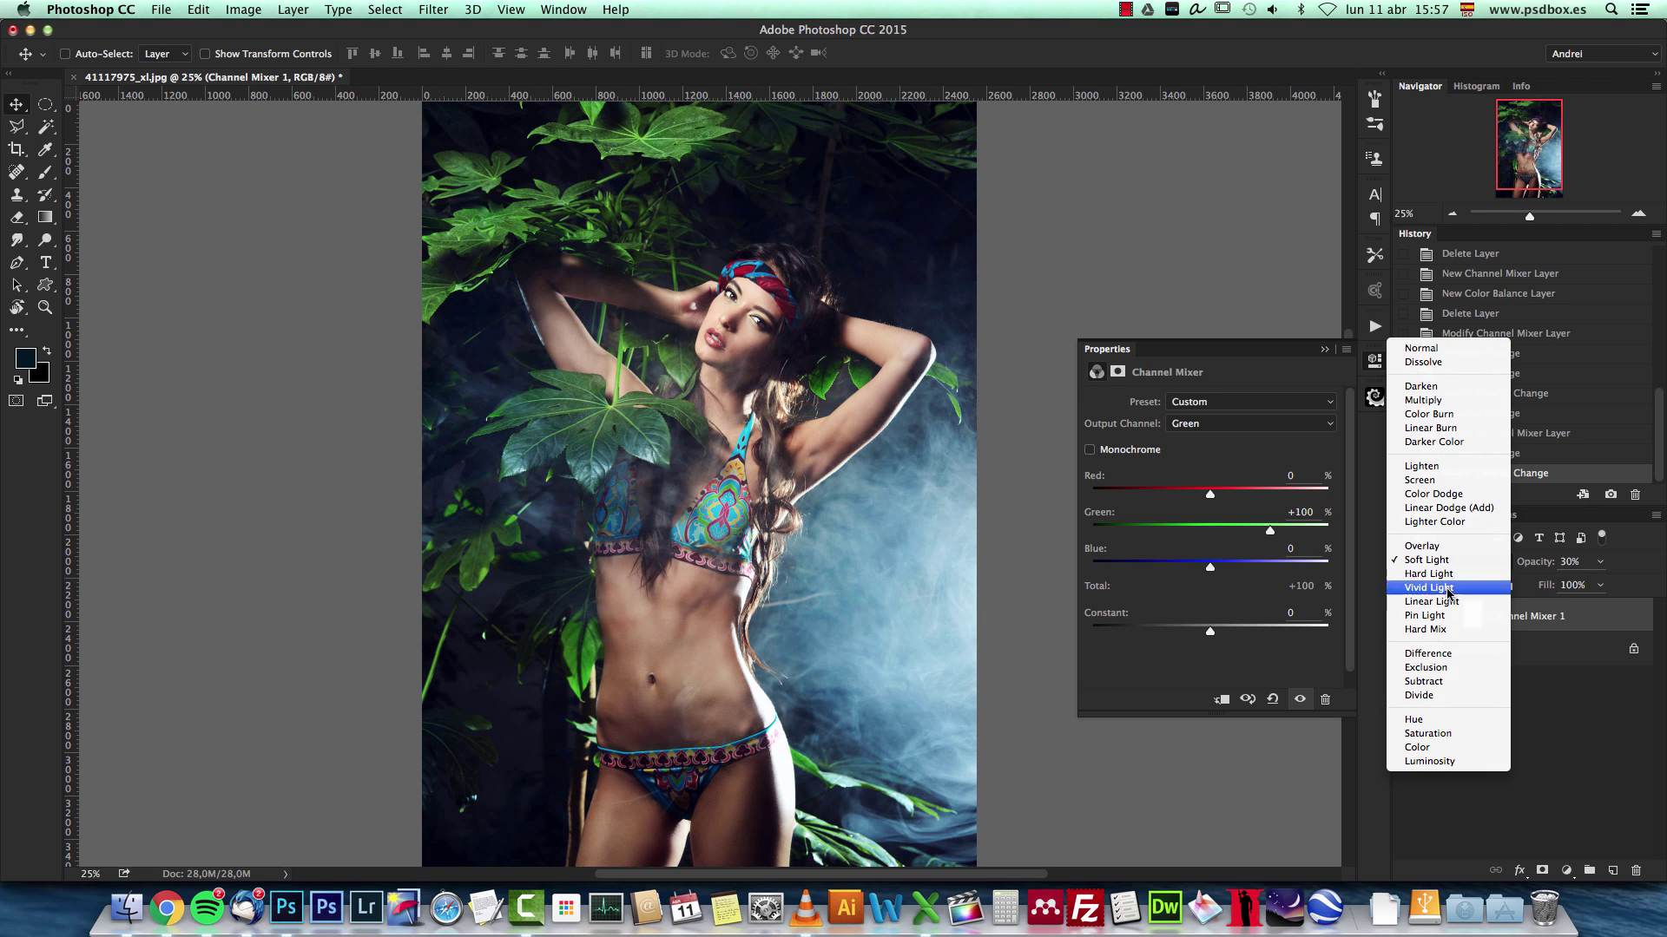
left_click(1454, 735)
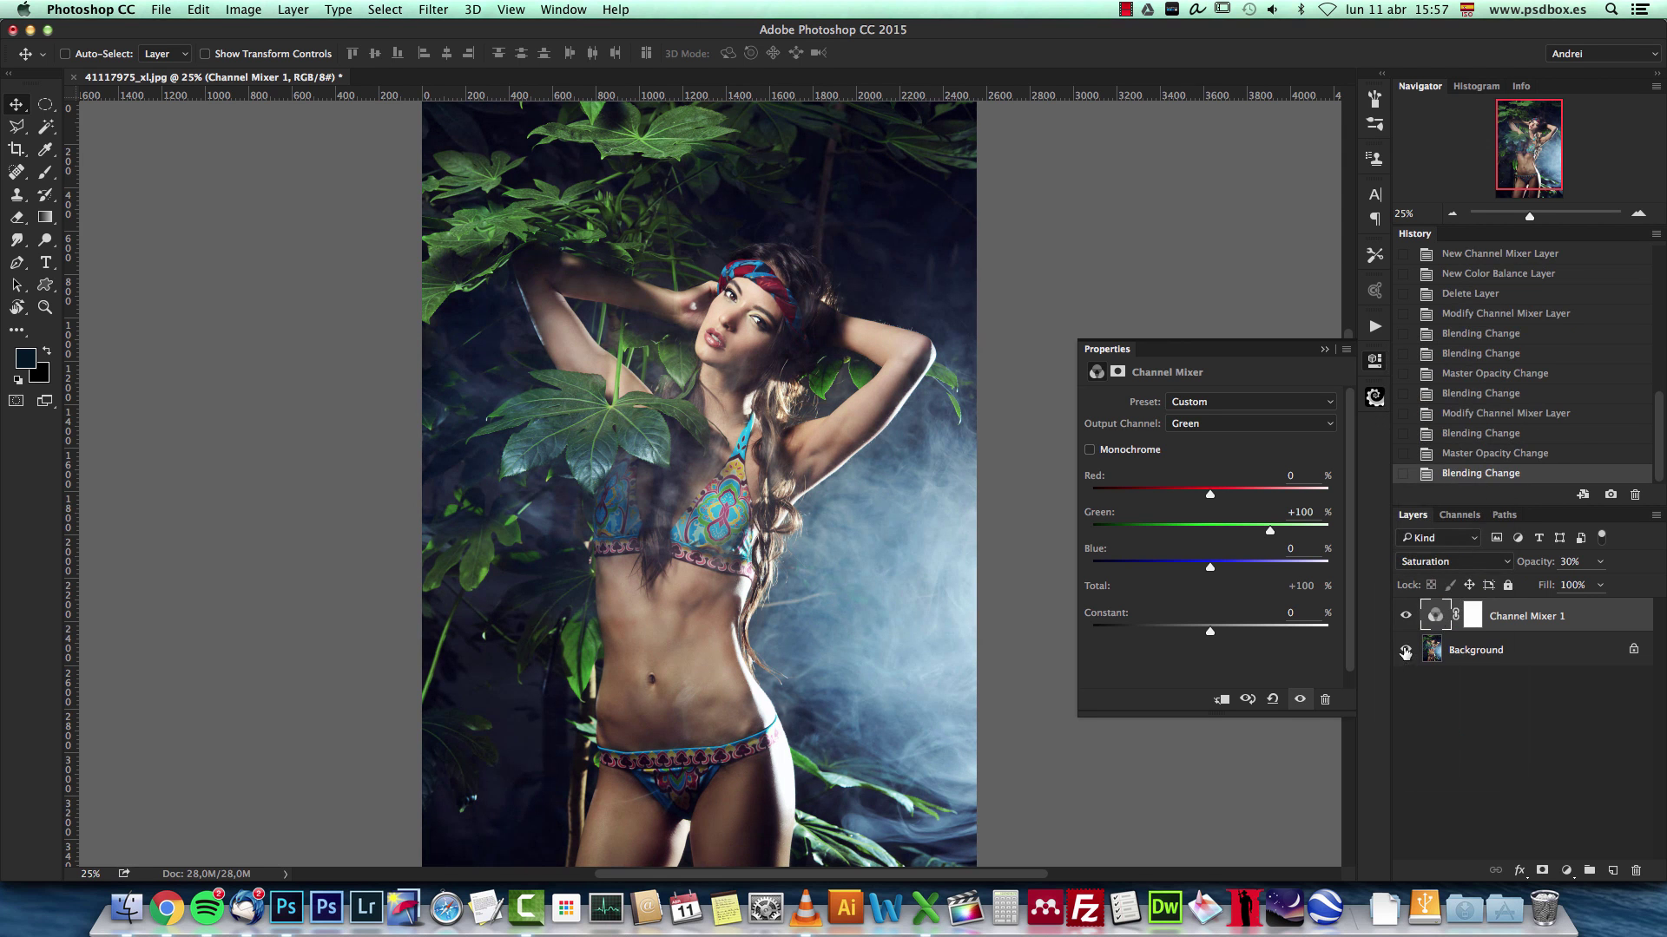
left_click(1440, 562)
left_click(1438, 576)
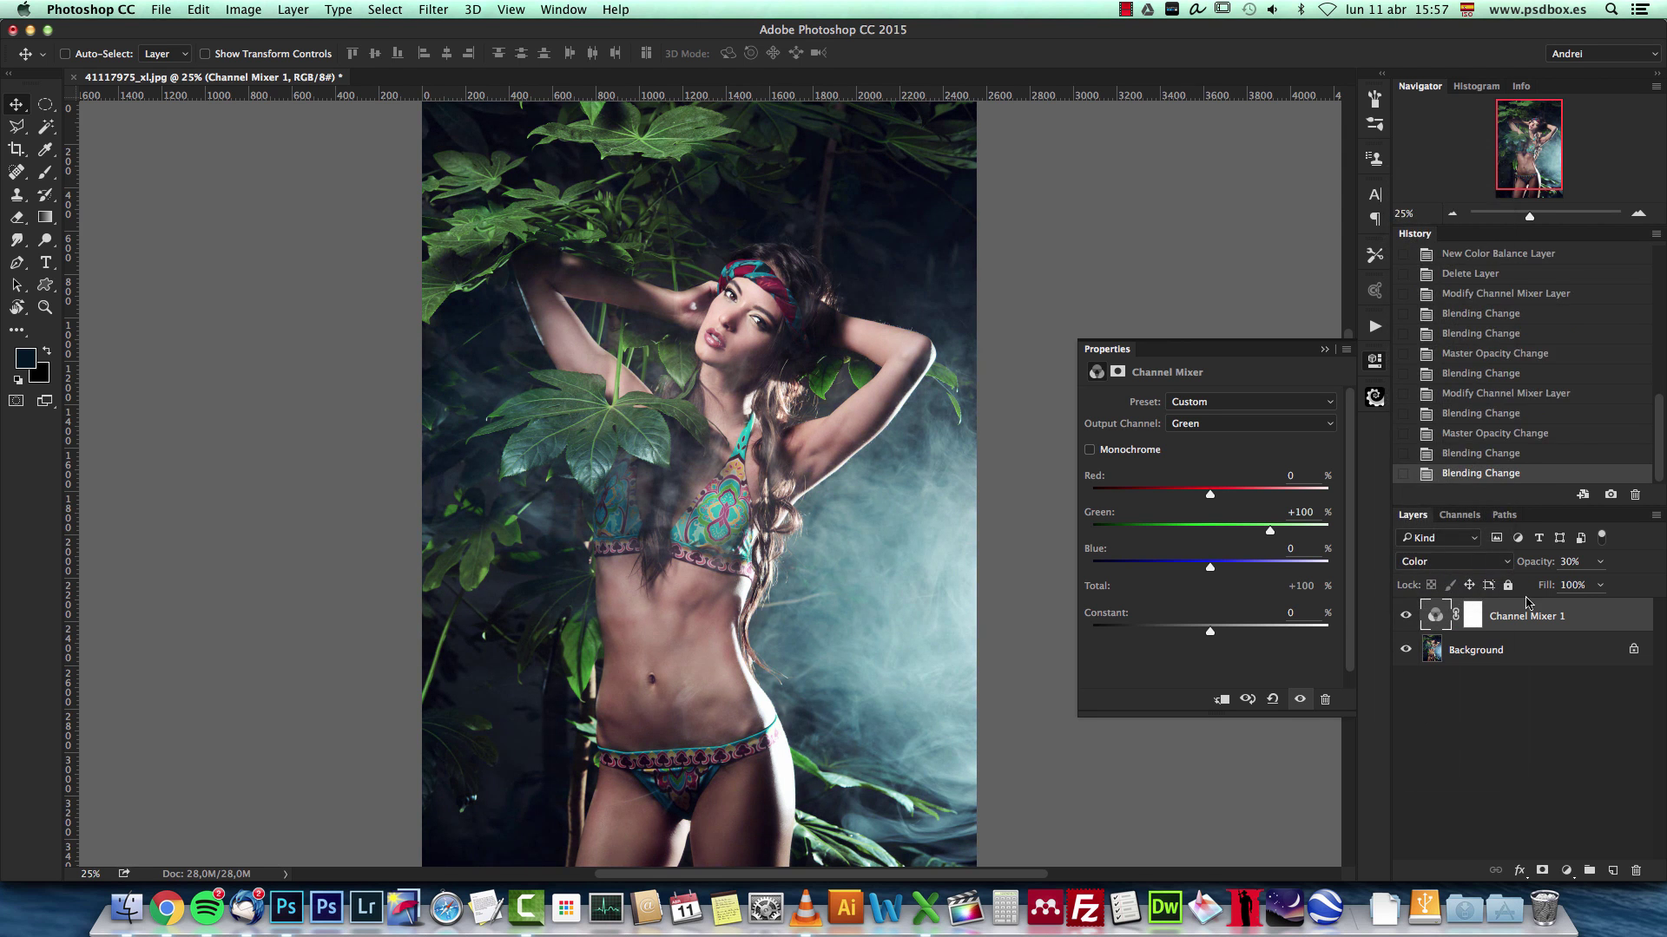
Raise the Channel Mixer 1 layer's opacity to 76% and toggle its visibility to compare before and after
left_click(1600, 561)
left_click_drag(1602, 586, 1635, 584)
left_click(1407, 616)
left_click(1406, 615)
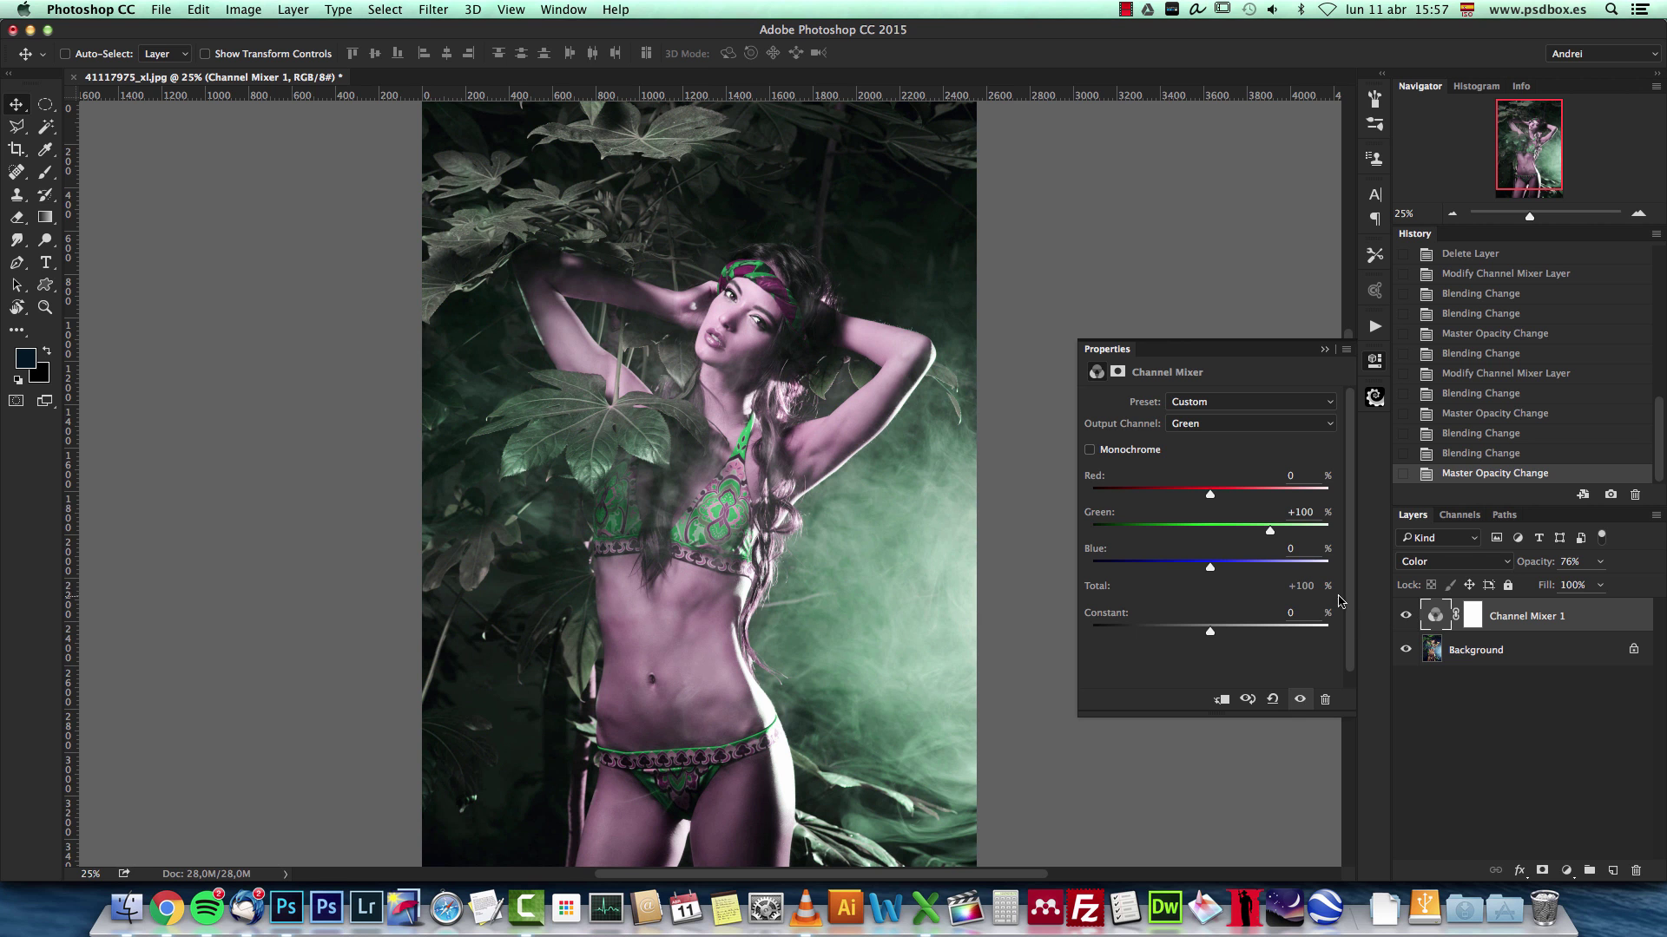
Reset the Channel Mixer to its defaults, and switch Monochrome on and off again to load the gray mix into the color channels
left_click(1273, 699)
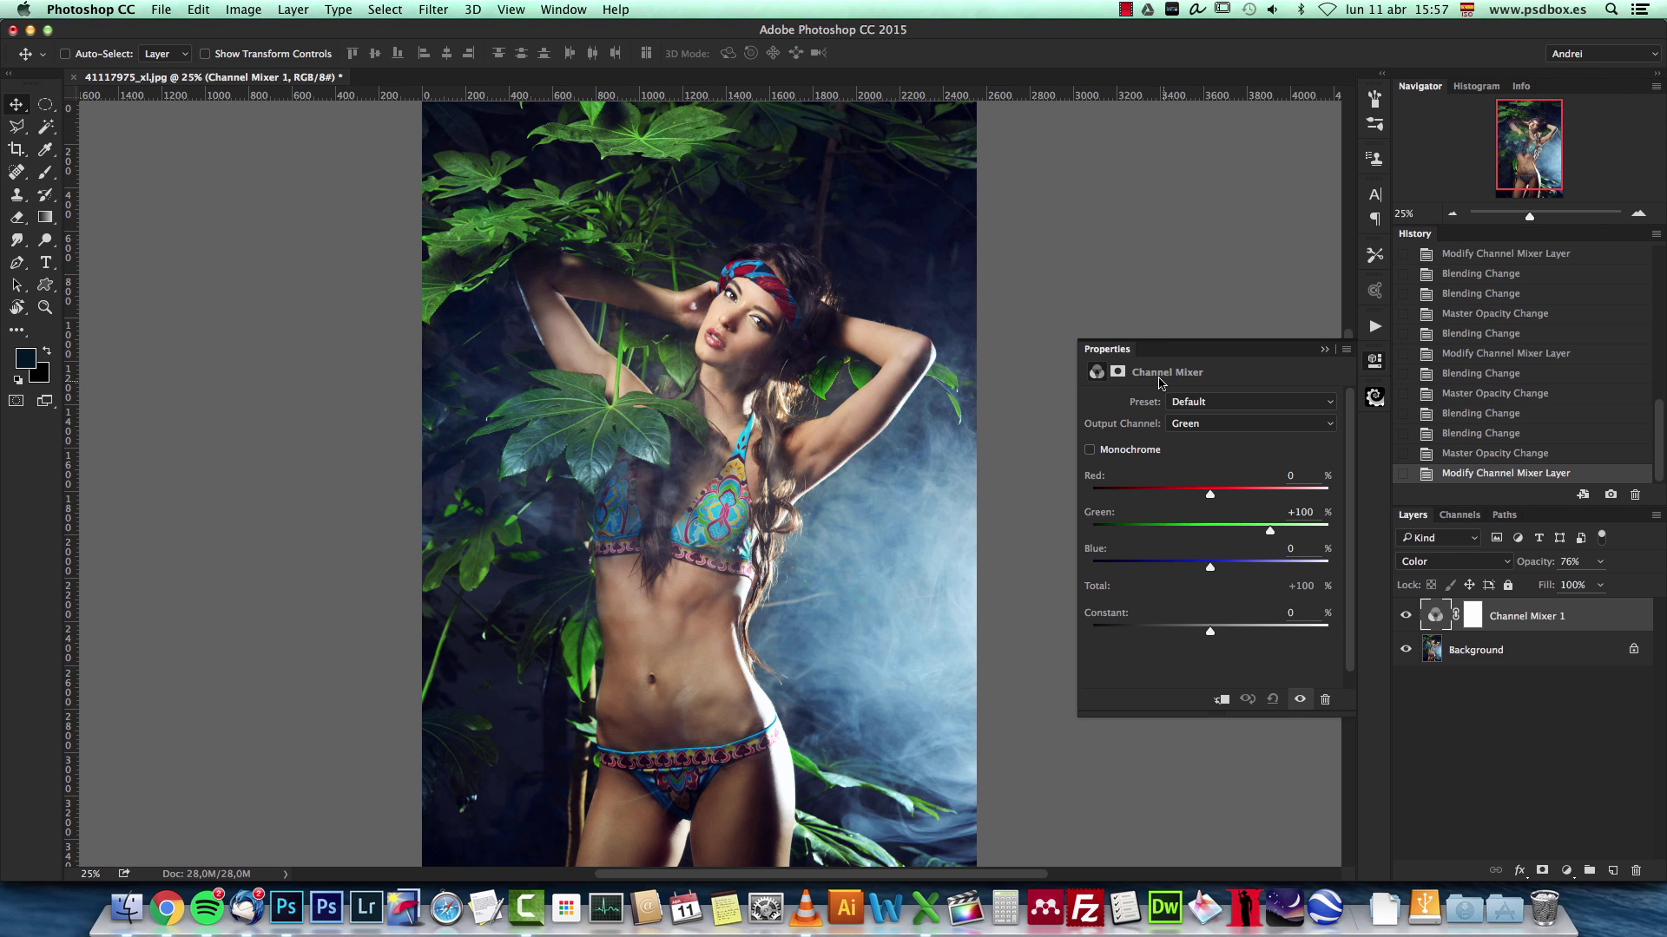
left_click(1090, 450)
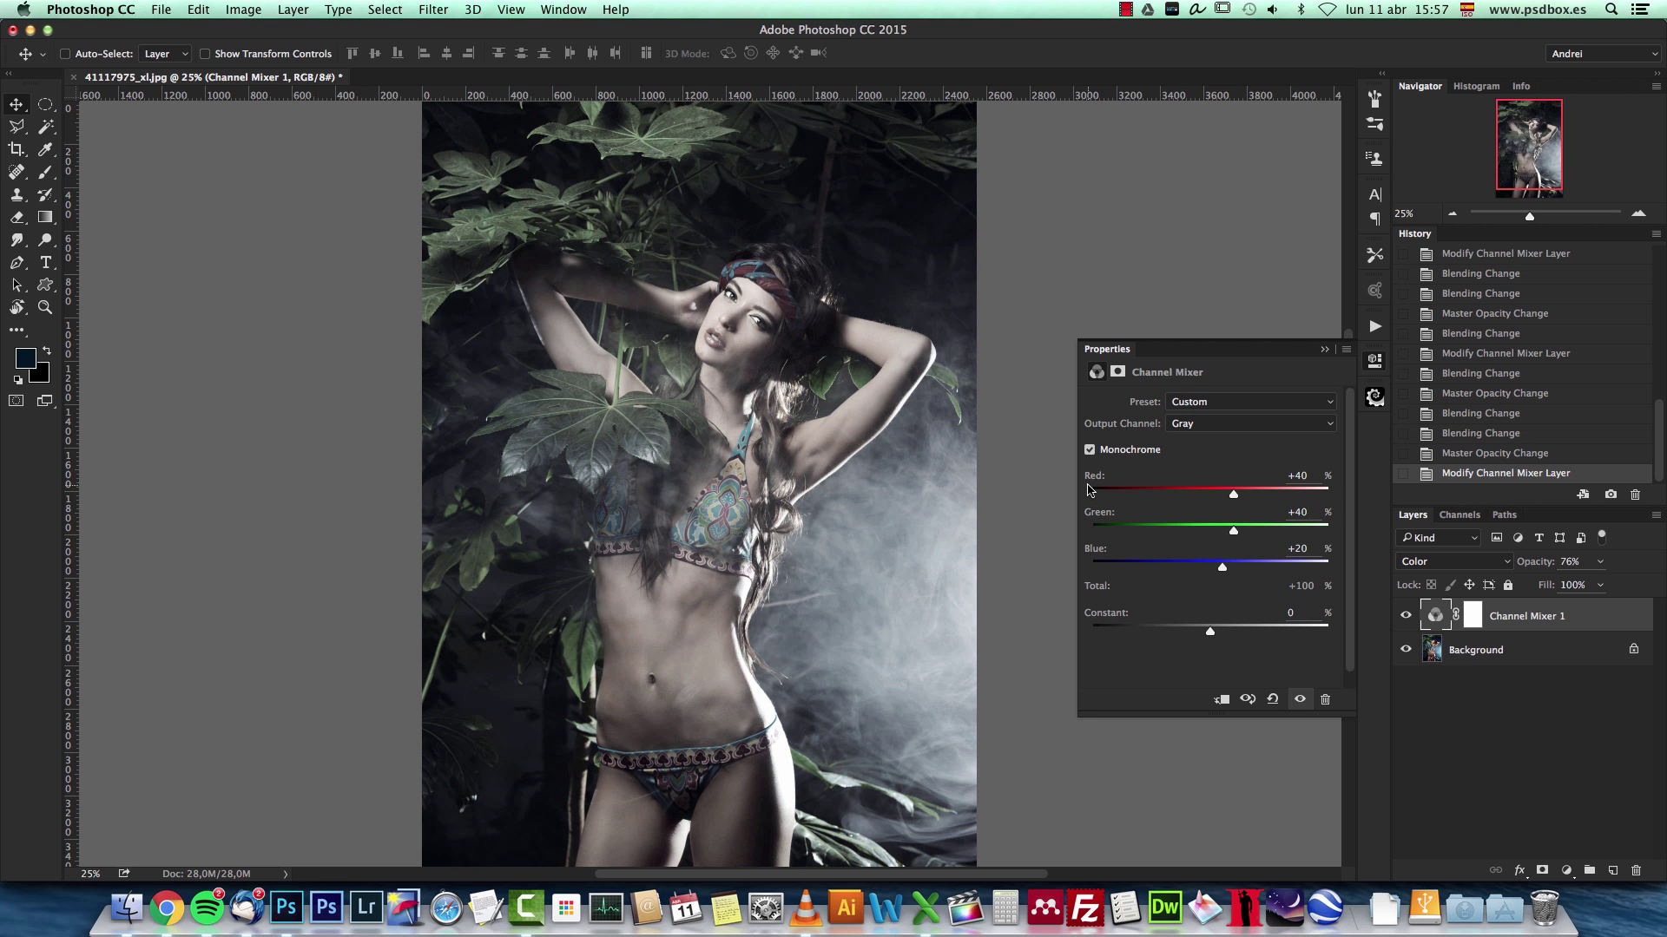
left_click(1090, 449)
Set the Channel Mixer 1 layer's opacity to 100%
left_click(1600, 562)
left_click_drag(1598, 585, 1617, 584)
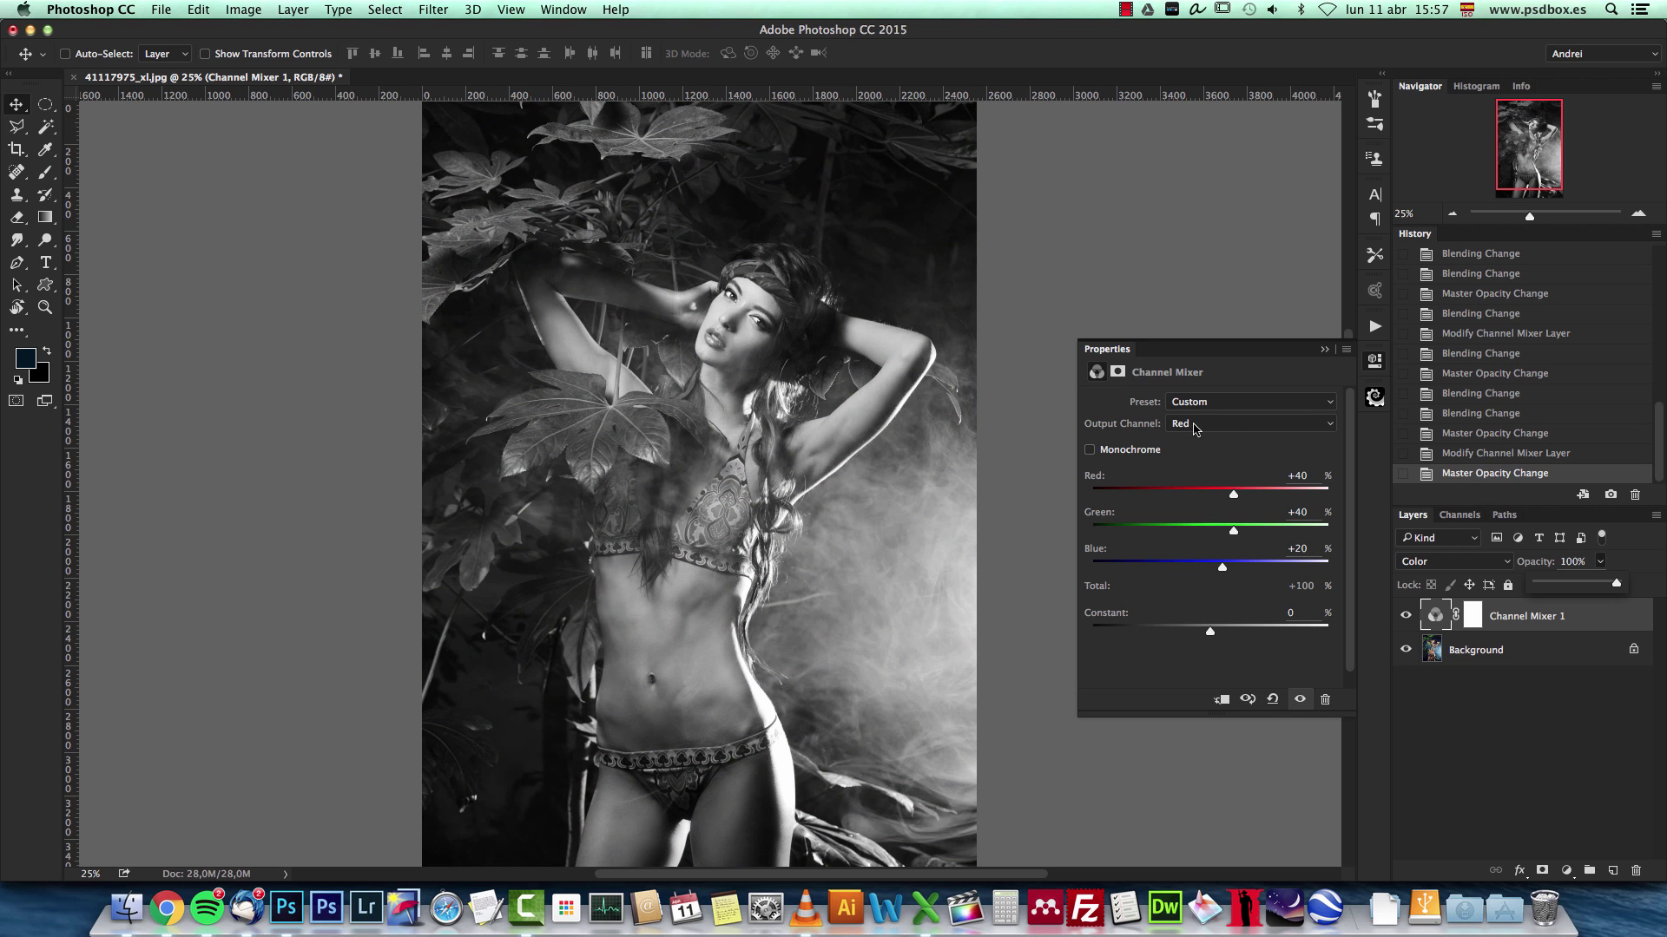
Try a Constant of +23% on the Red output channel, set it back to 0, and rebalance the channel's source color mix
left_click_drag(1210, 633, 1225, 636)
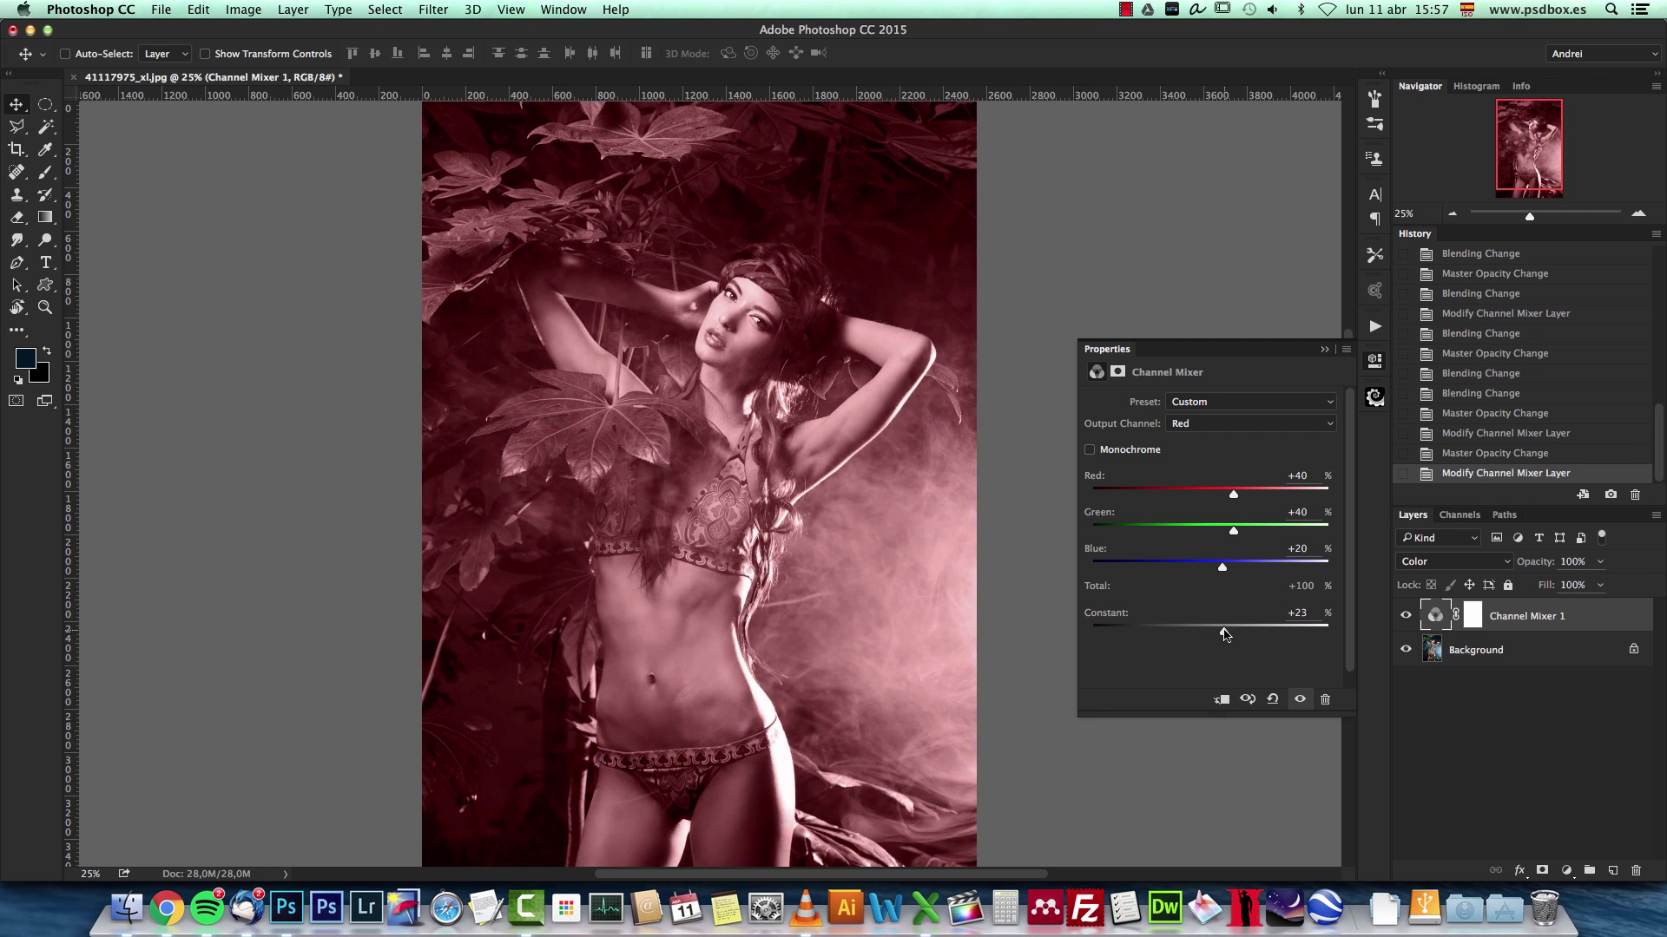
left_click(1297, 614)
type("0")
left_click_drag(1233, 494, 1226, 568)
On the Blue output channel, lower the Constant below zero and adjust the source color amounts
left_click(1227, 426)
left_click(1225, 449)
left_click_drag(1211, 635, 1202, 636)
left_click_drag(1216, 565, 1230, 568)
left_click_drag(1232, 497, 1213, 535)
Set the Blue output channel's red source to 100% and blue source to 0%, and raise its Constant to about zero
left_click(1295, 476)
type("100")
key("Tab")
key("Tab")
type("0")
key("Tab")
mouse_move(1202, 631)
left_mouse_down()
mouse_move(1185, 632)
mouse_move(1222, 632)
mouse_move(1209, 637)
left_mouse_up()
On the Green output channel, adjust the source color amounts, lower the Constant below zero, and collapse the Channel Mixer settings
left_click(1233, 423)
left_click(1233, 408)
left_click_drag(1234, 530, 1248, 497)
left_click_drag(1211, 624, 1191, 636)
left_click(1324, 350)
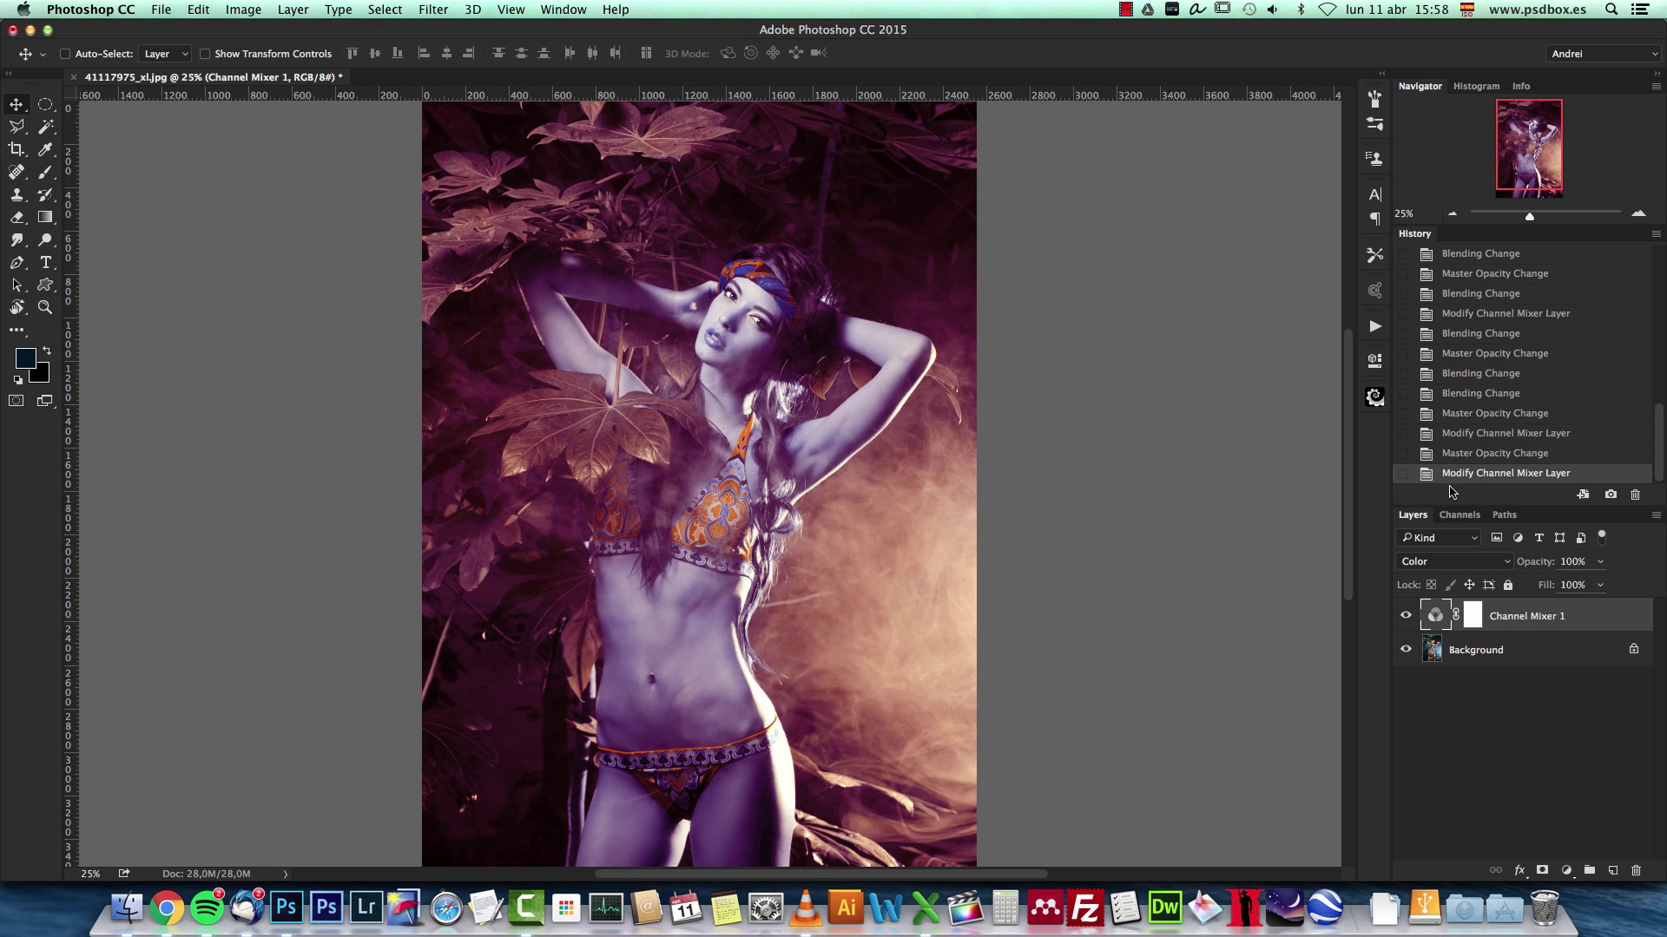
Set the Channel Mixer 1 layer to Hue blending at 27% opacity, and toggle its visibility to compare before and after
left_click(1447, 562)
left_click(1423, 526)
left_click(1600, 561)
left_click_drag(1601, 583, 1535, 586)
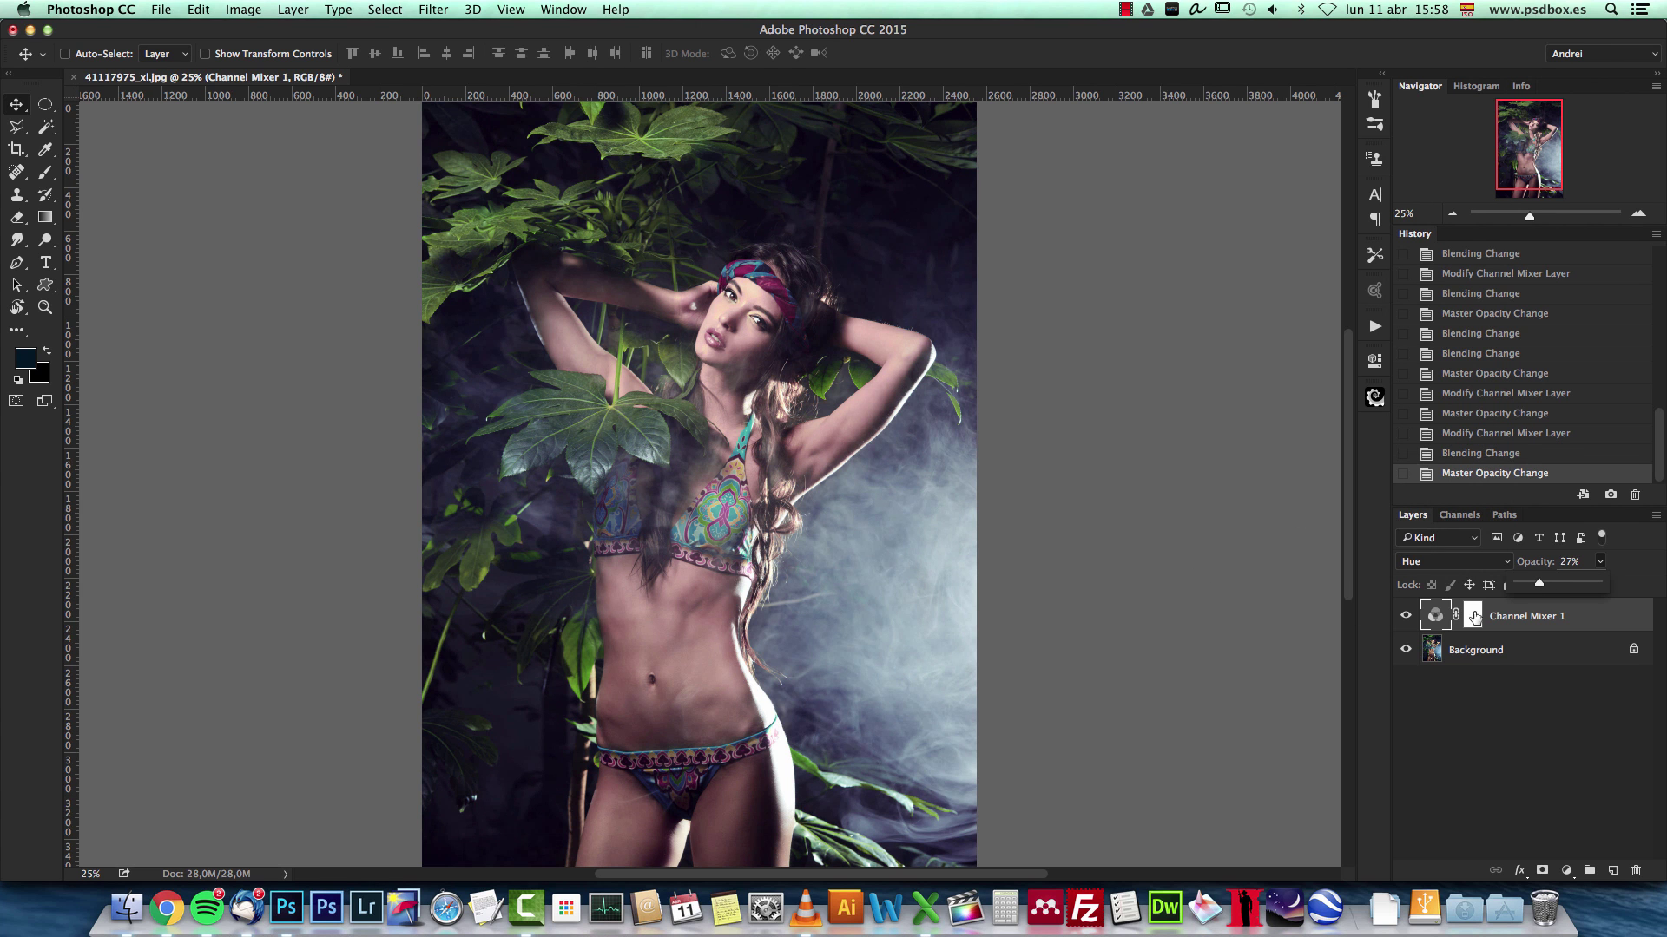
left_click(1405, 616)
left_click(1406, 616)
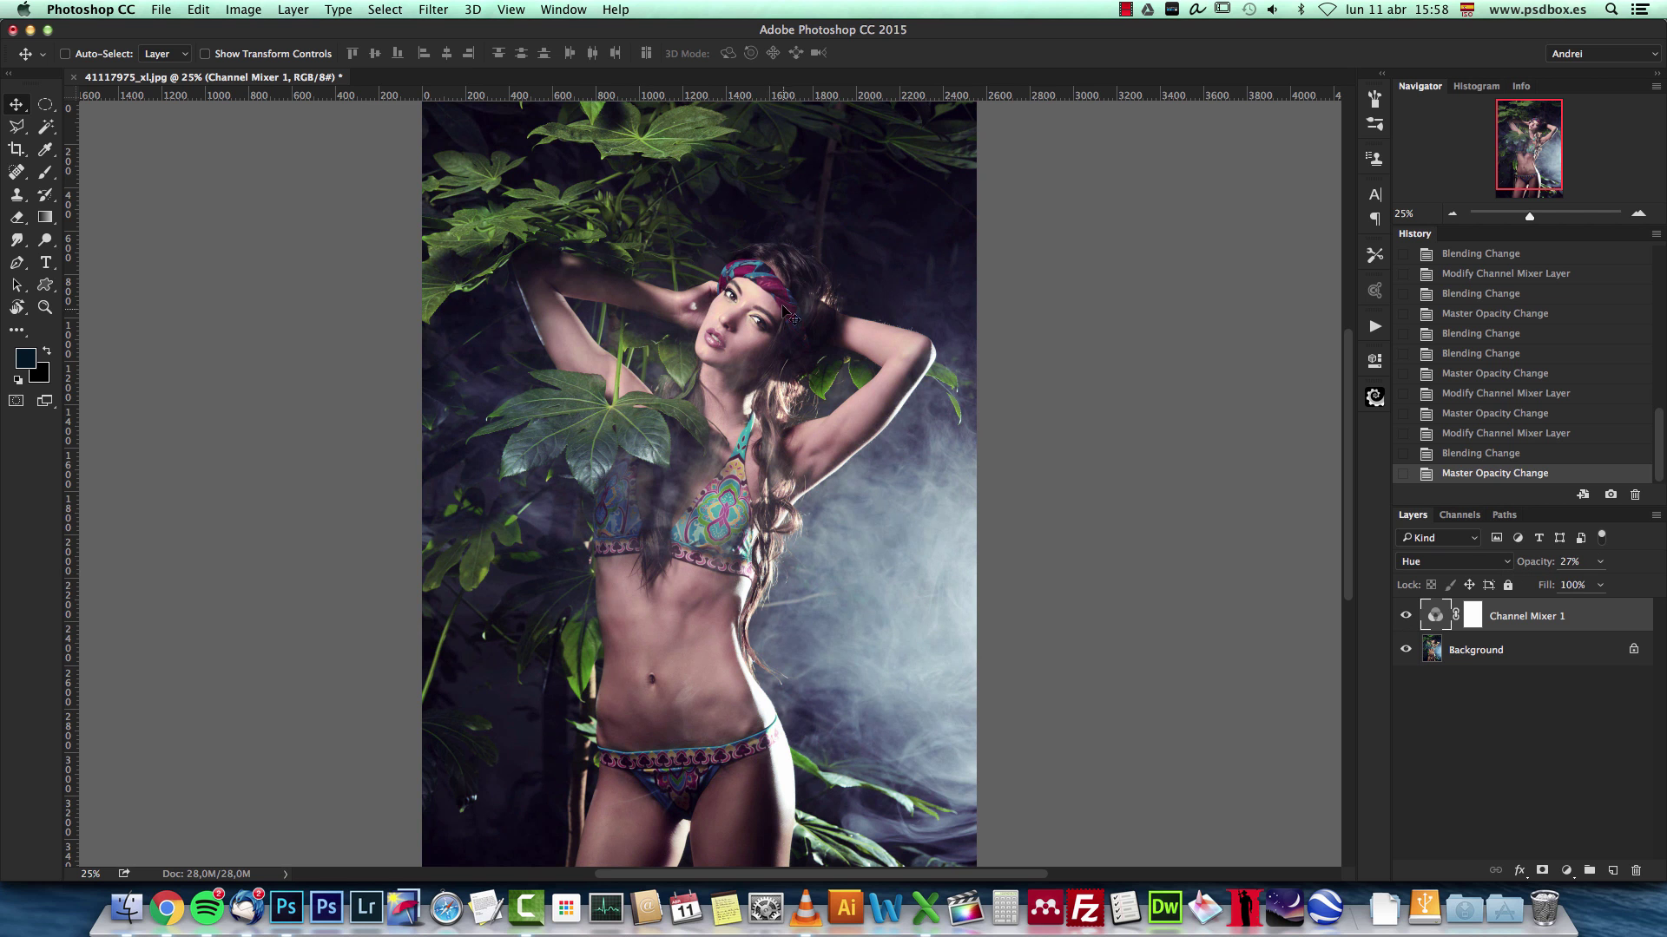
left_click(1405, 615)
left_click(1405, 616)
left_click(1405, 615)
left_click(1405, 615)
Change the Channel Mixer 1 layer's blend mode to Screen and toggle its visibility to compare the effect
left_click(1484, 566)
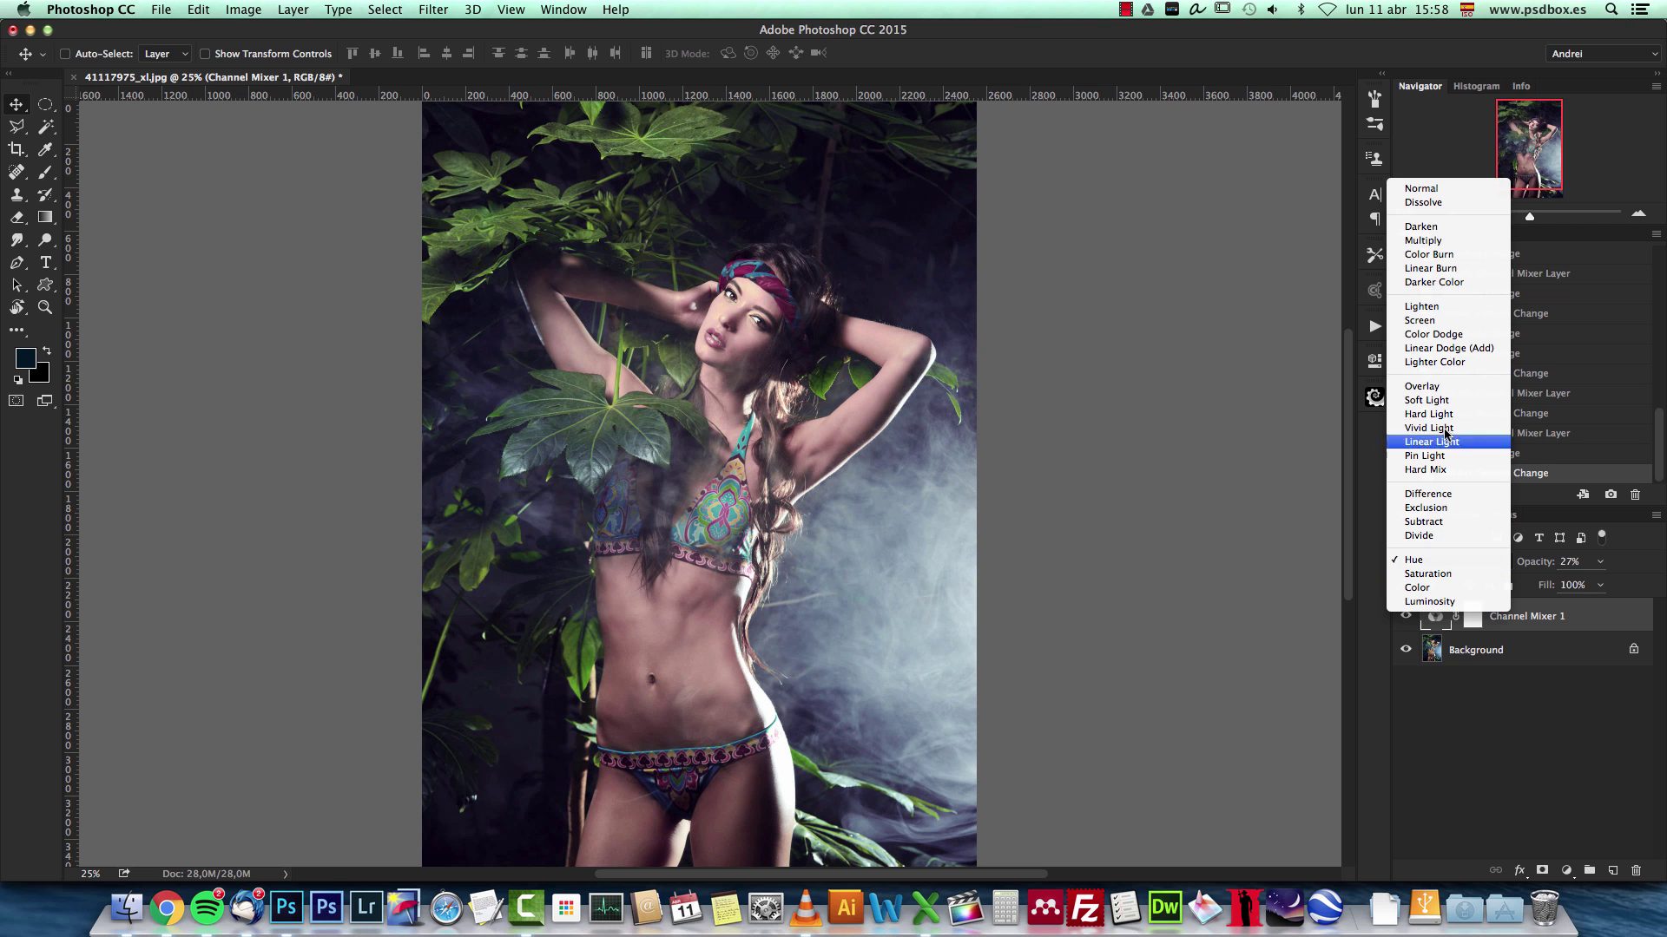
left_click(1434, 321)
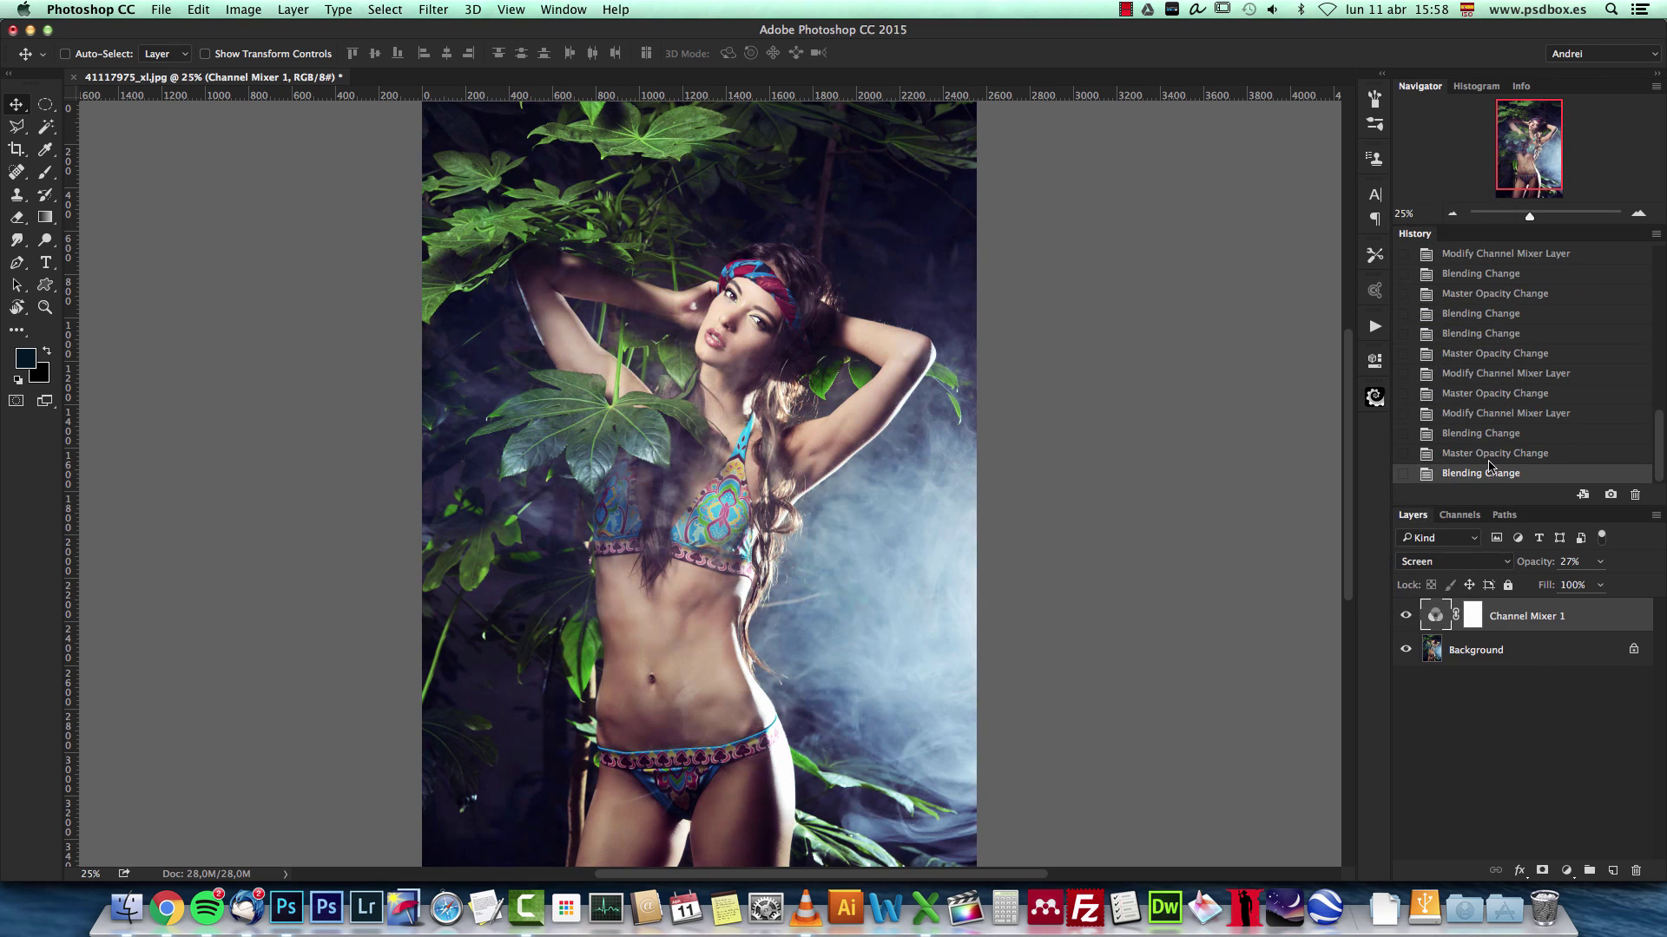
left_click(1405, 616)
left_click(1406, 616)
Reopen the Channel Mixer 1 adjustment's settings and reset them to the defaults
double_click(1435, 616)
left_click(1269, 703)
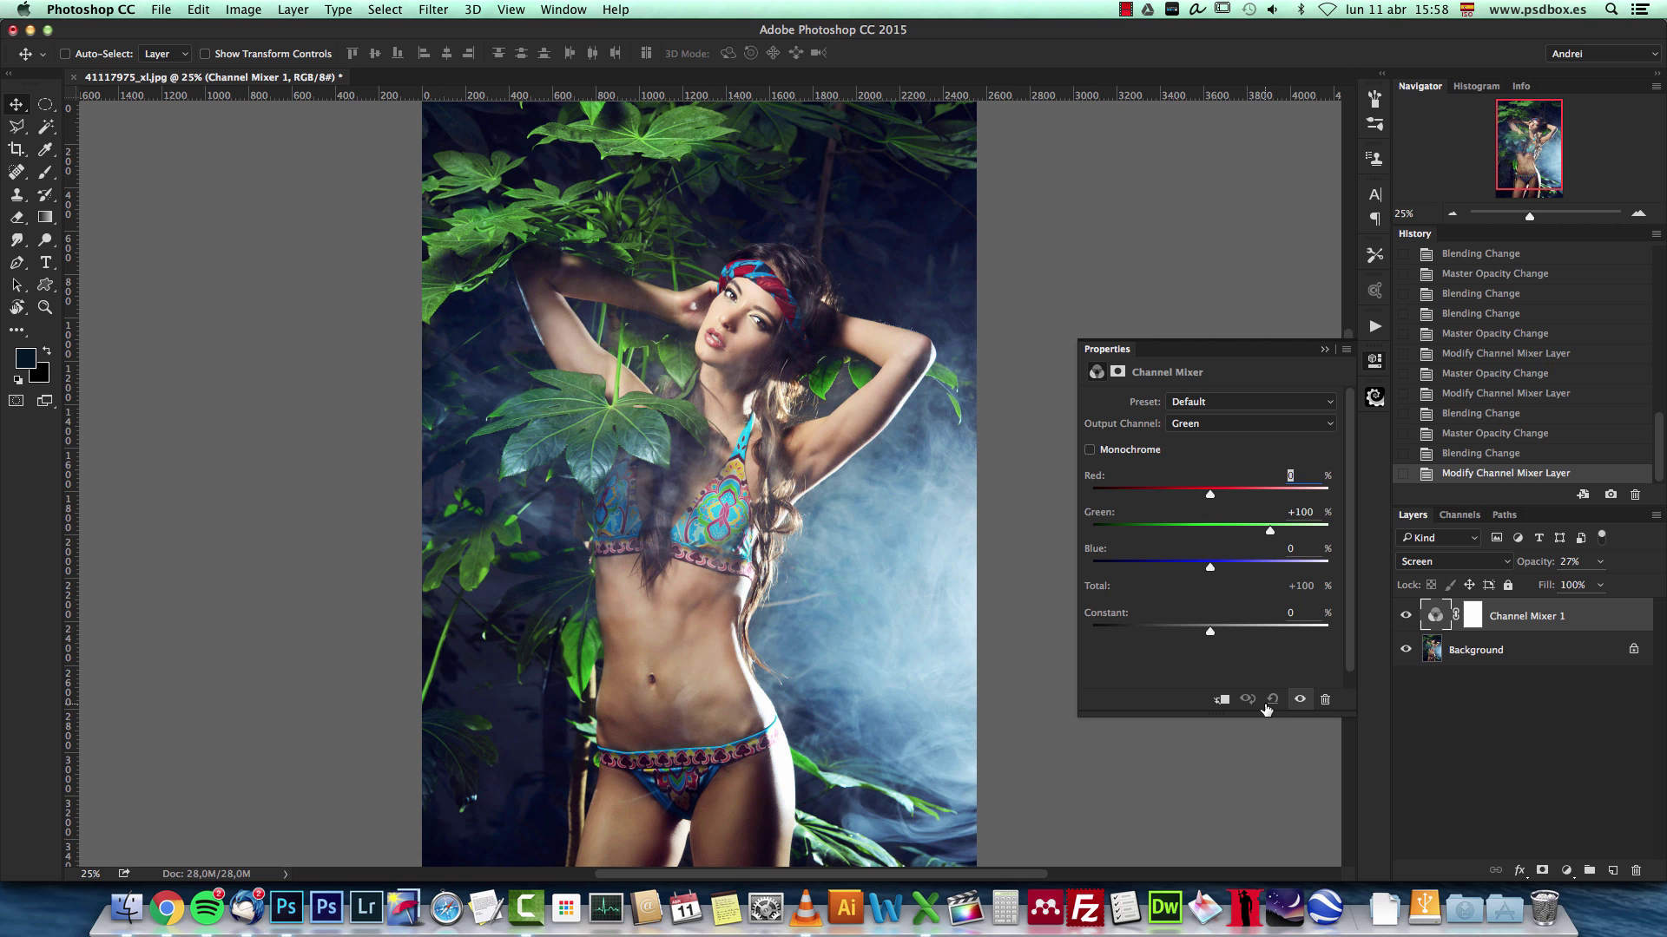